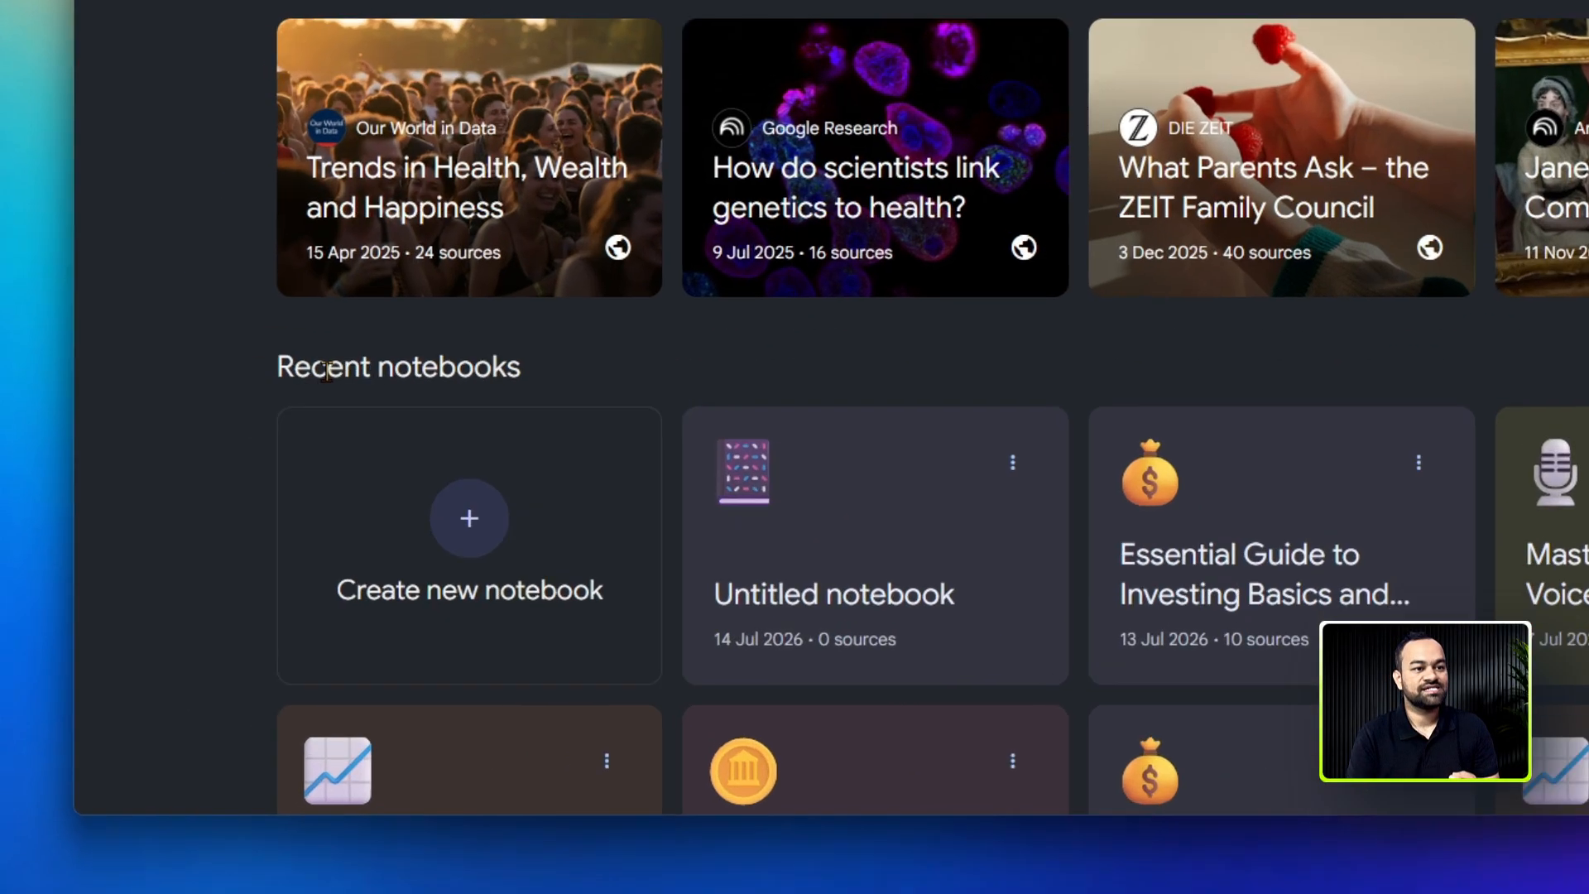
Create a new notebook from the notebooks overview.
{"action": "left_click_drag", "start_coordinate": [184, 542], "coordinate": [377, 554]}
{"action": "left_click", "coordinate": [716, 211]}
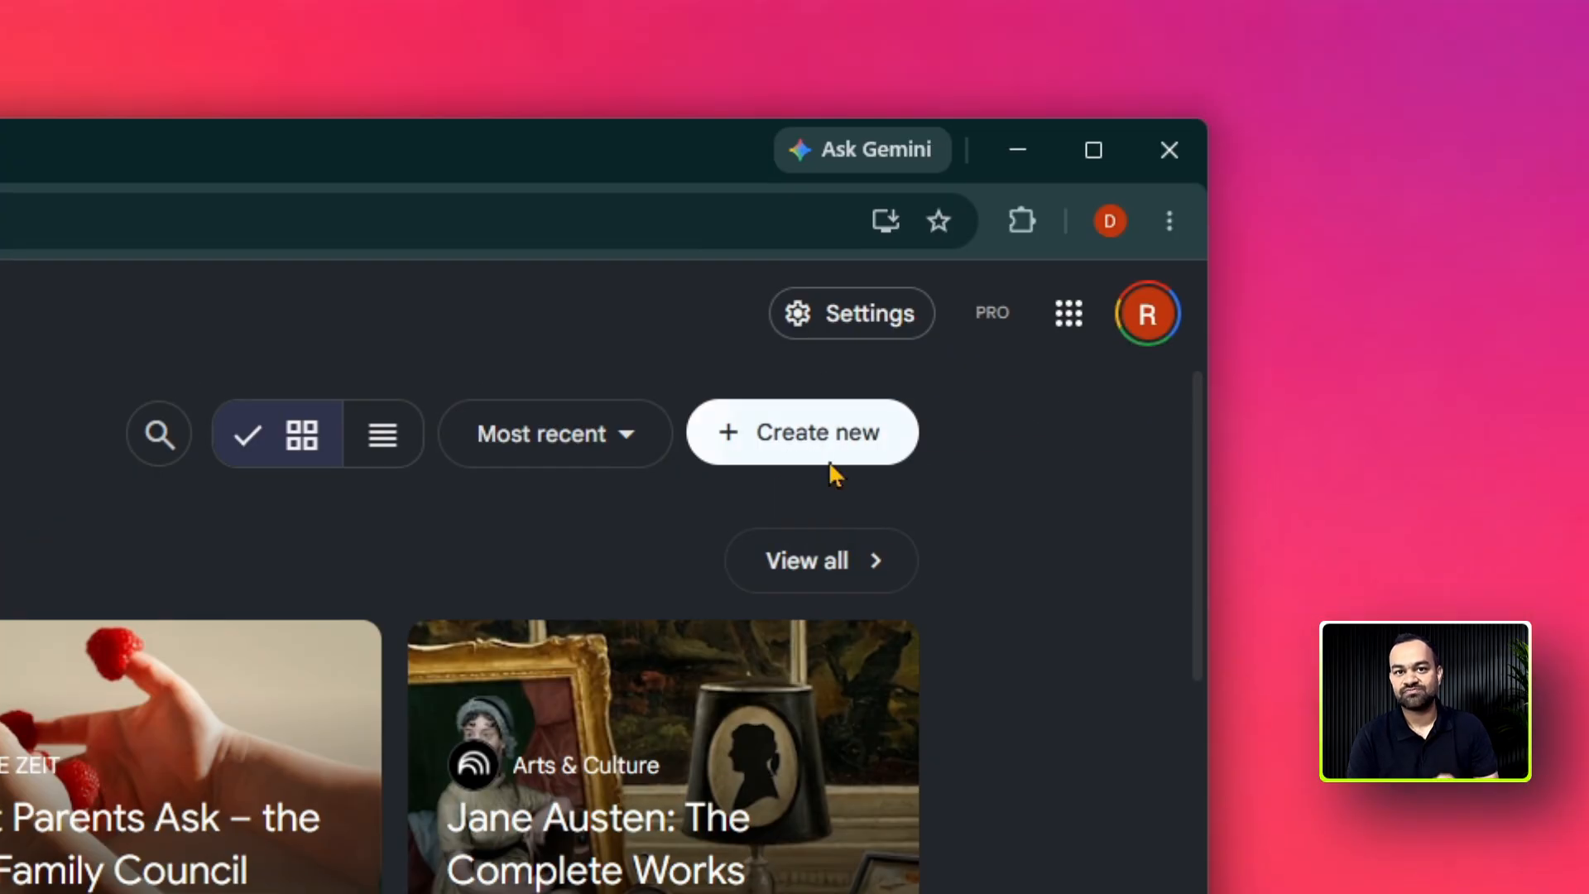
{"action": "left_click", "coordinate": [831, 463]}
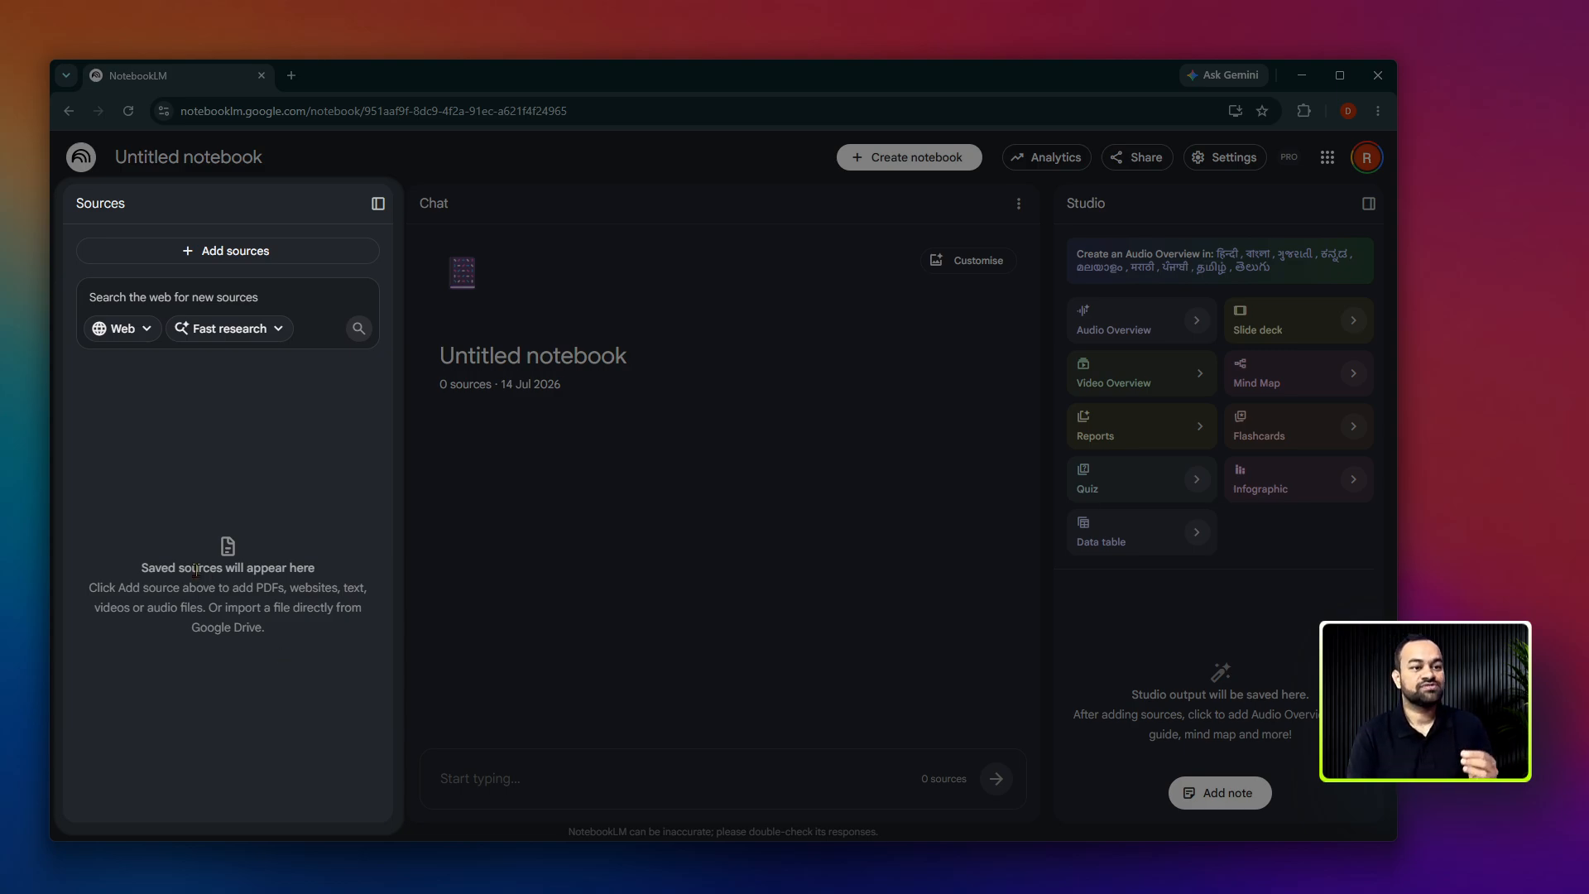
{"action": "left_click_drag", "start_coordinate": [192, 561], "coordinate": [260, 596]}
{"action": "left_click", "coordinate": [261, 597]}
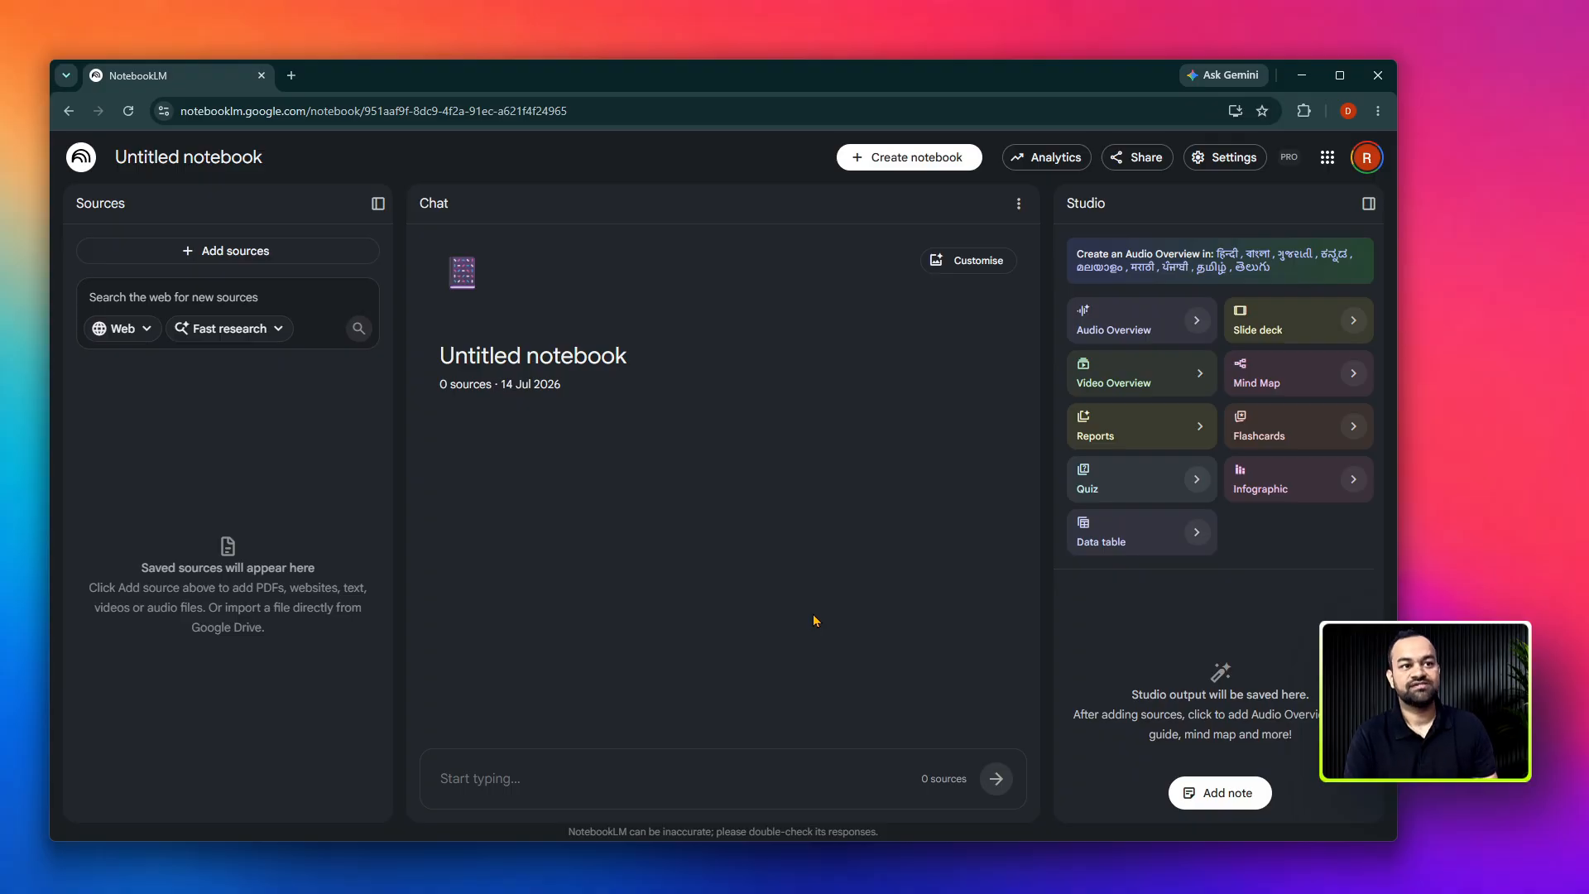
Search the web for new sources on "investing for beginners" using Fast research.
{"action": "left_click", "coordinate": [161, 294]}
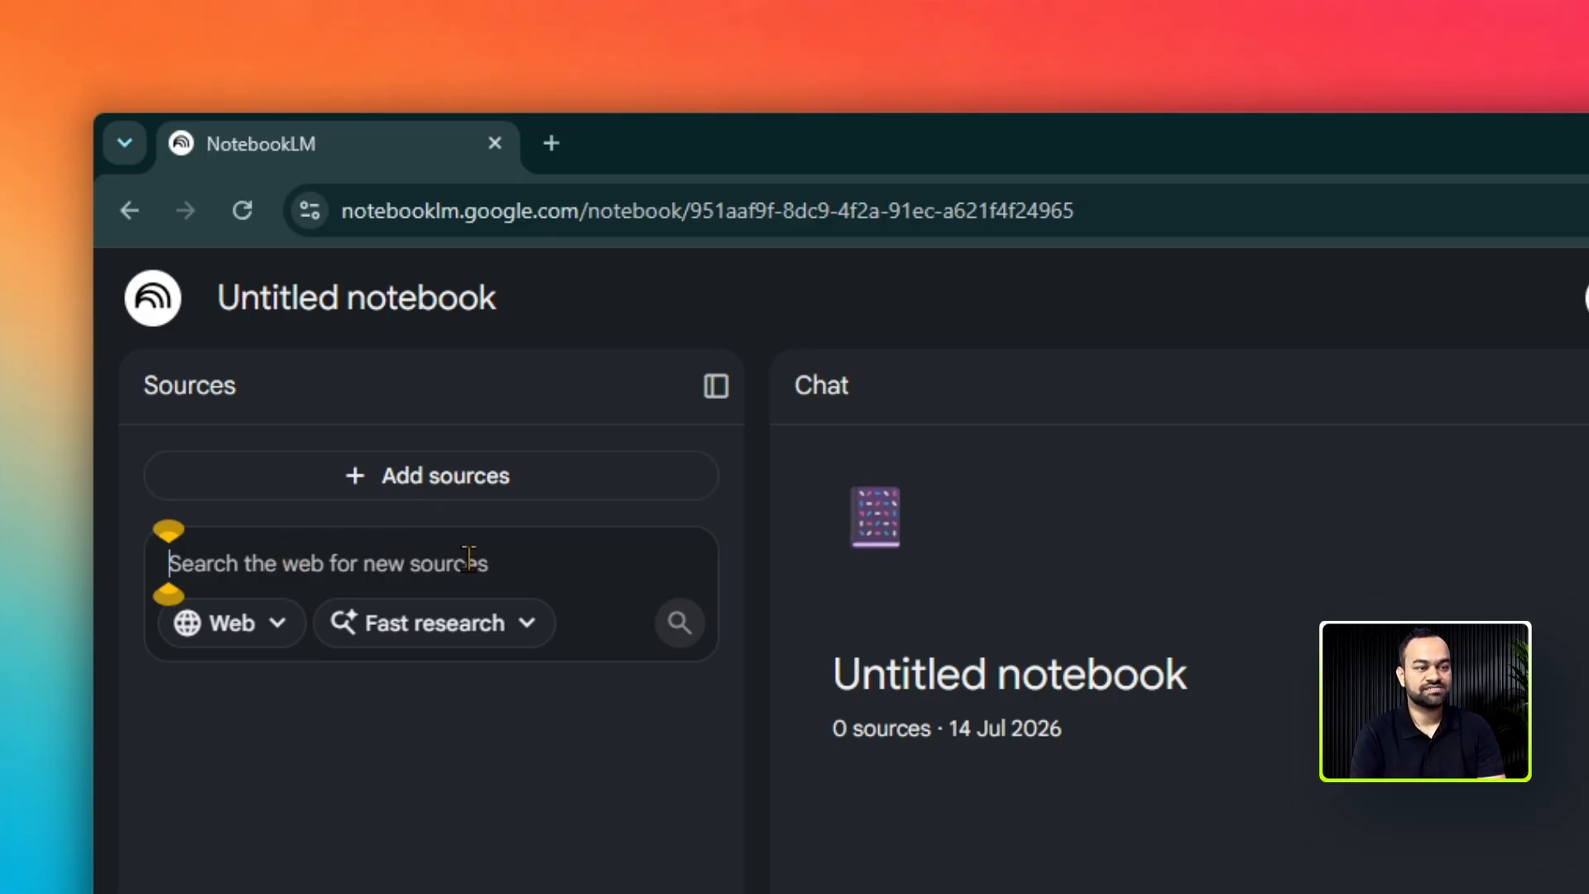
{"action": "type", "text": "inveting ro"}
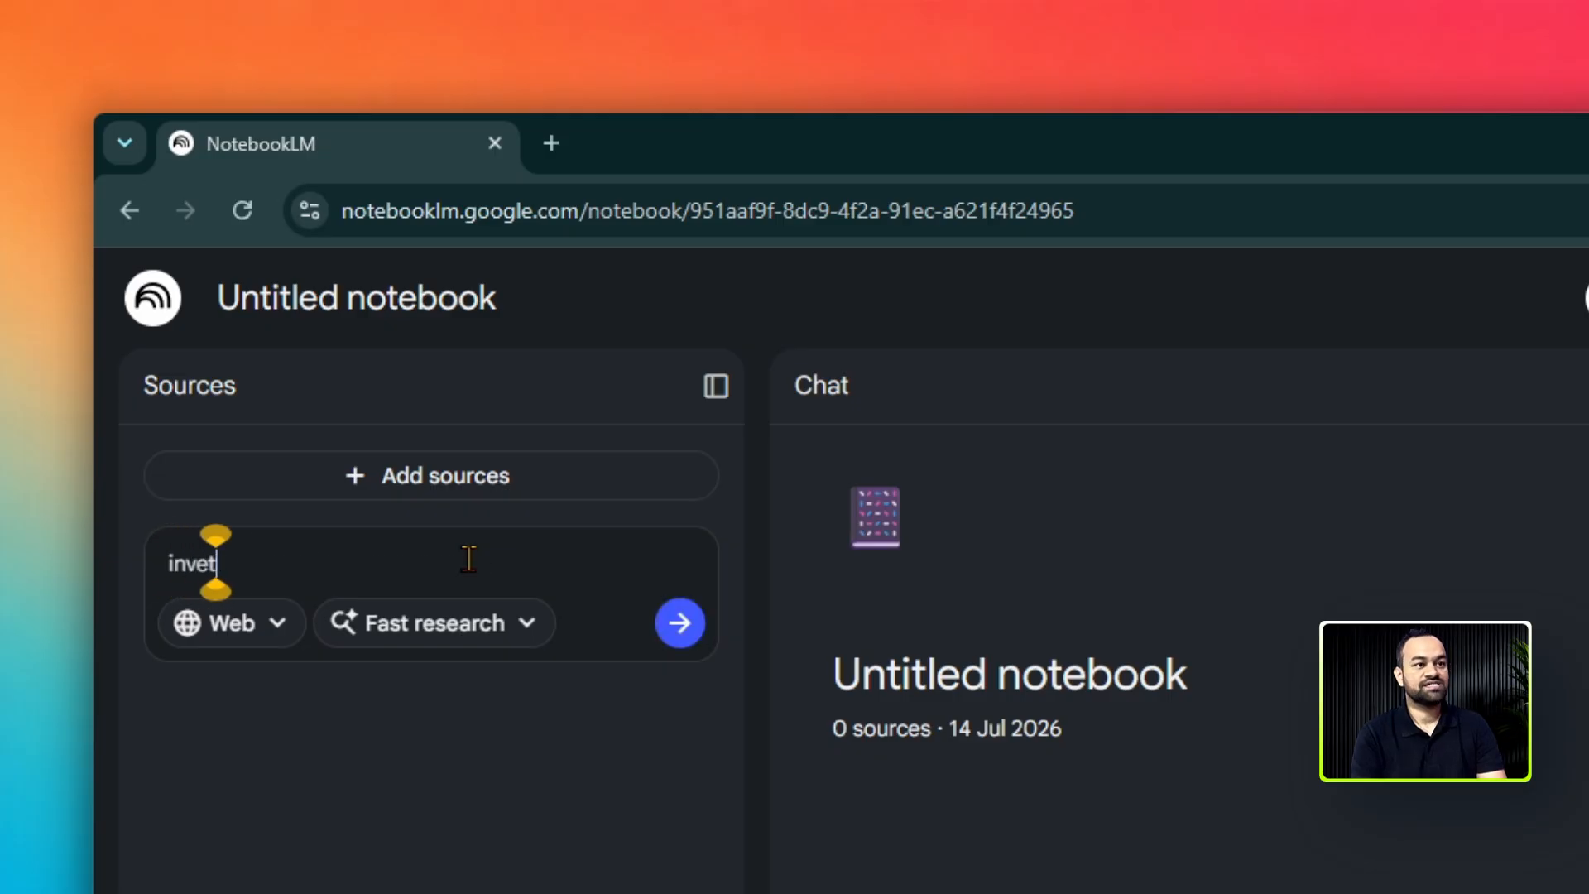
{"action": "key", "text": "BackSpace"}
{"action": "key", "text": "BackSpace"}
{"action": "key", "text": "BackSpace"}
{"action": "key", "text": "BackSpace"}
{"action": "key", "text": "BackSpace"}
{"action": "key", "text": "BackSpace"}
{"action": "key", "text": "BackSpace"}
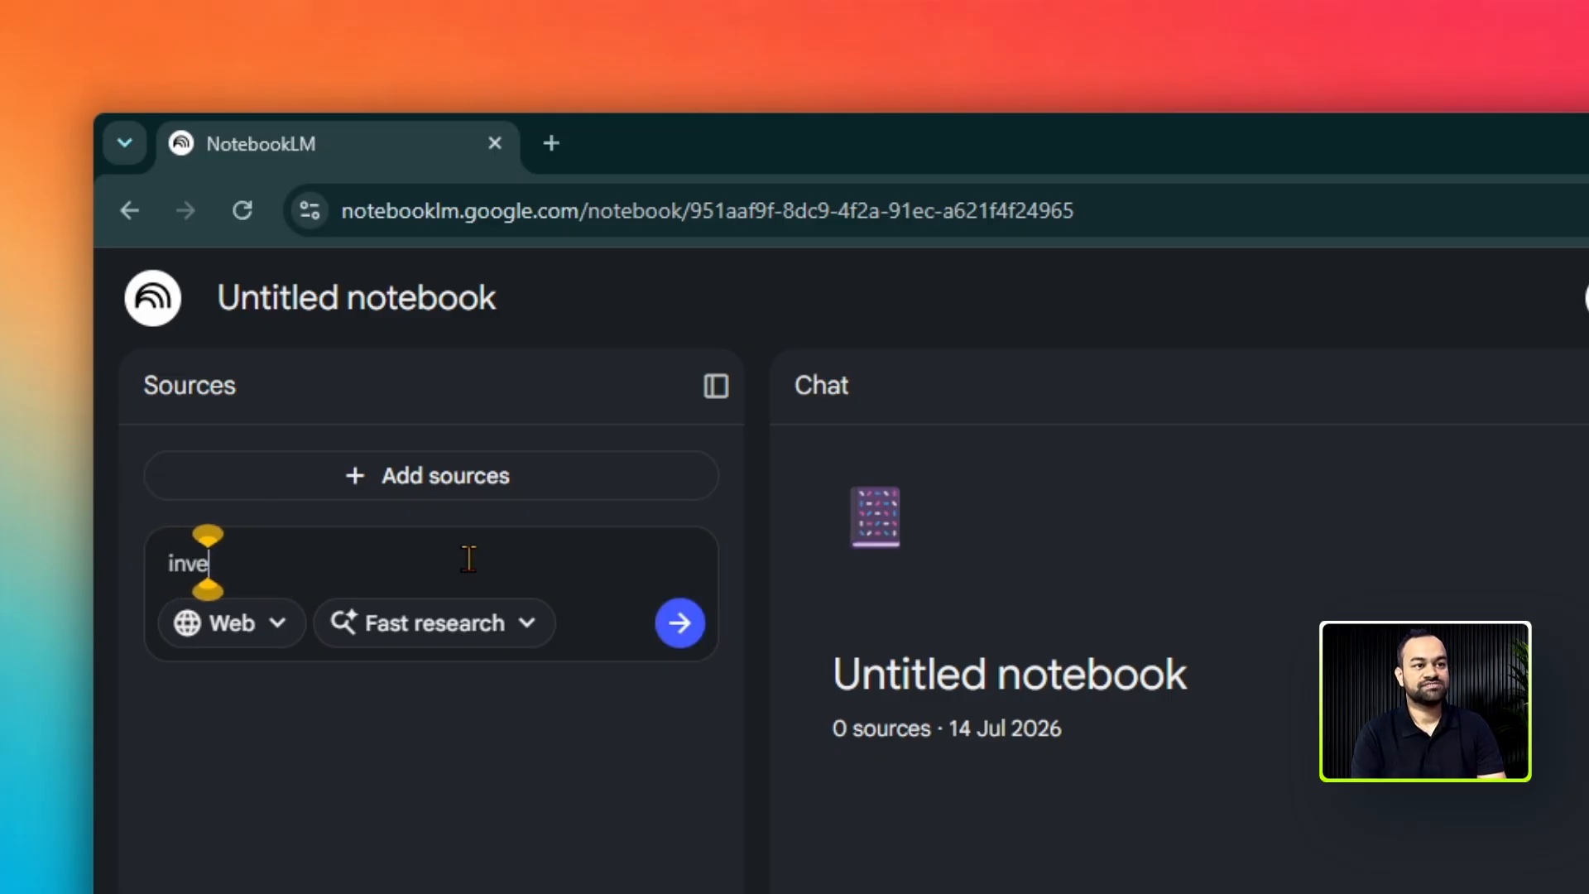
{"action": "type", "text": "sting fo"}
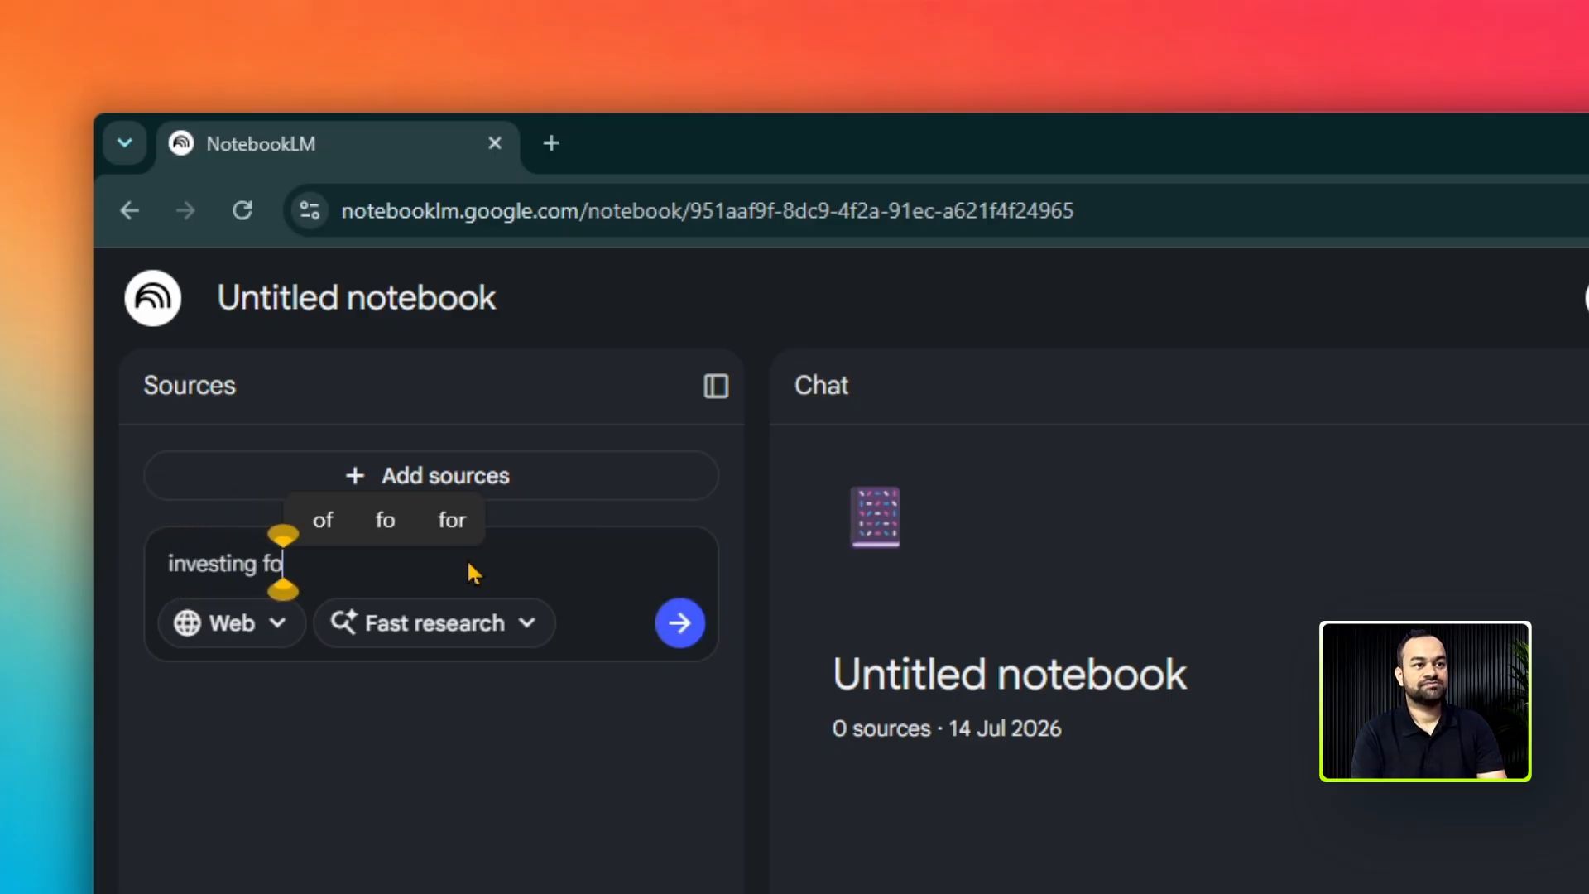
{"action": "type", "text": "r begunner"}
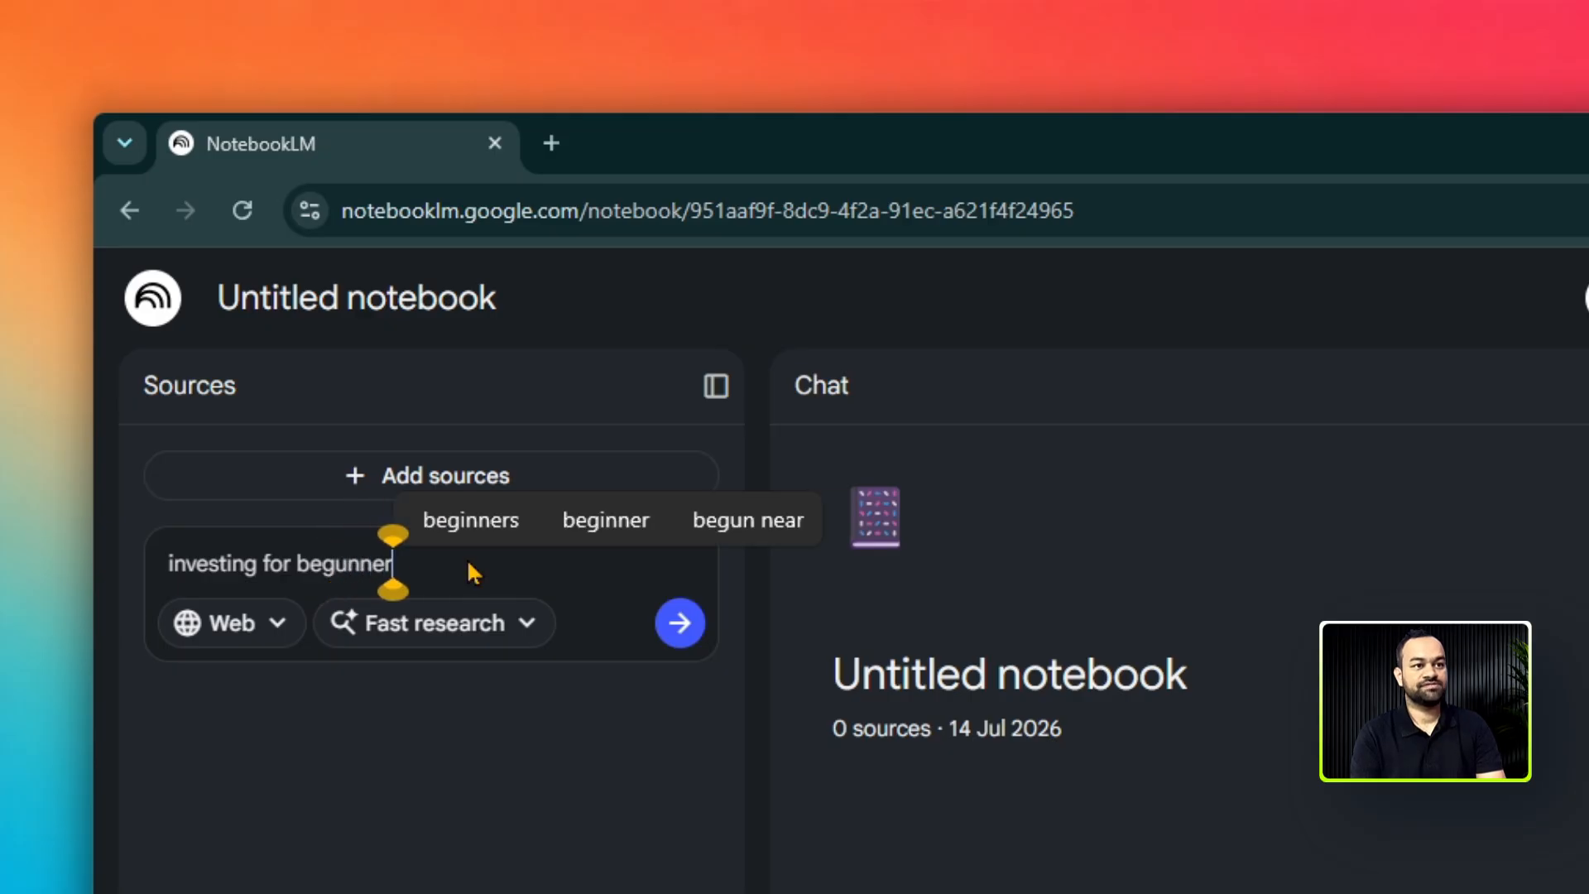
{"action": "key", "text": "BackSpace"}
{"action": "key", "text": "BackSpace"}
{"action": "key", "text": "BackSpace"}
{"action": "key", "text": "BackSpace"}
{"action": "key", "text": "BackSpace"}
{"action": "type", "text": "inners"}
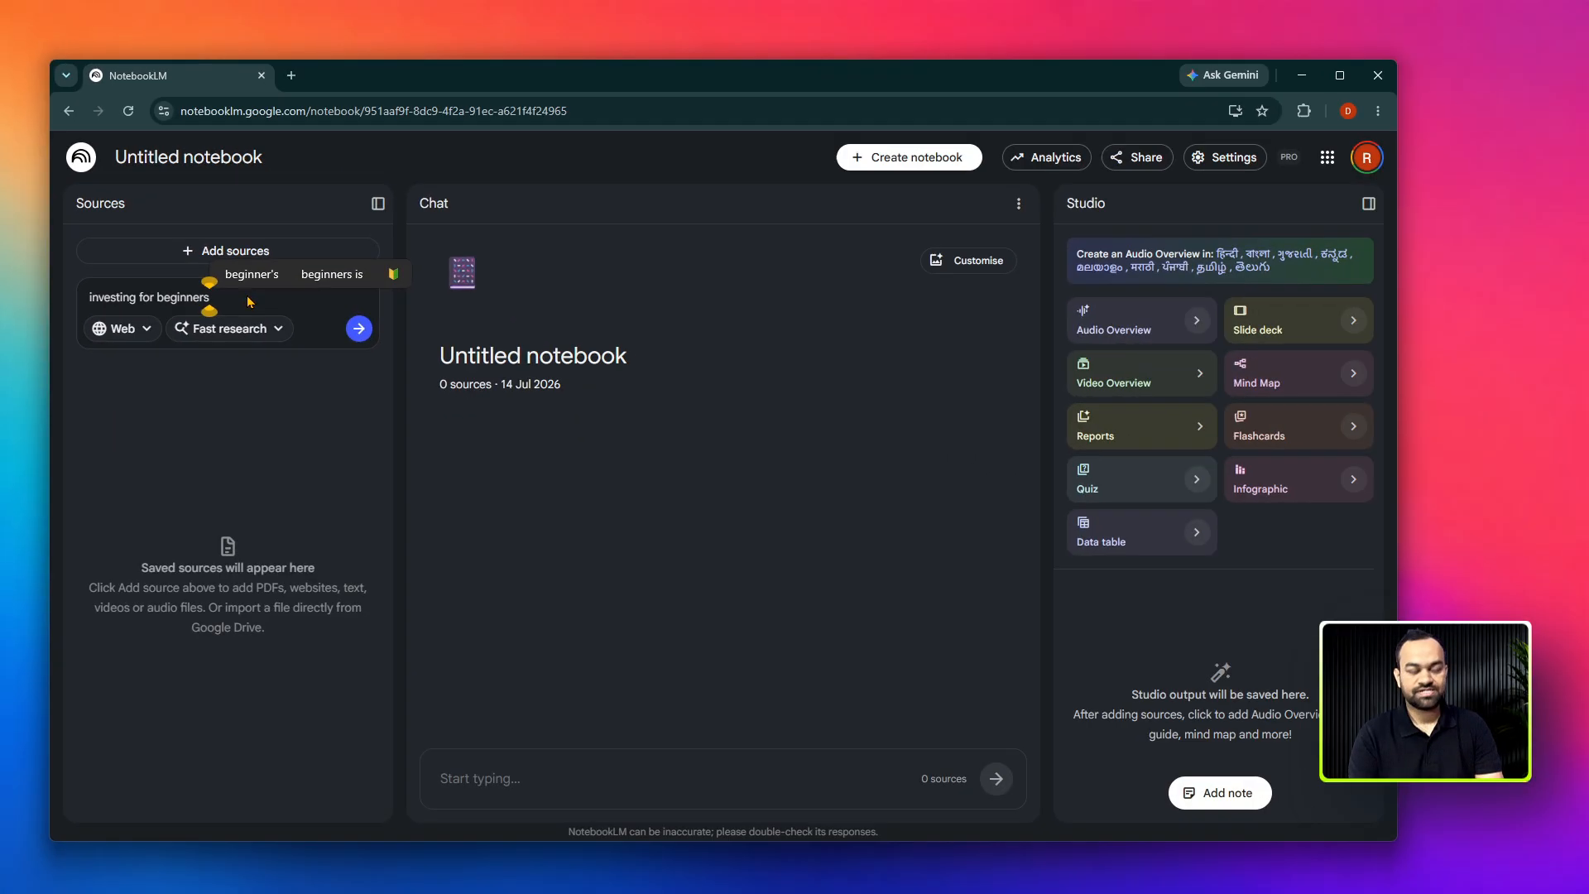
{"action": "key", "text": "Return"}
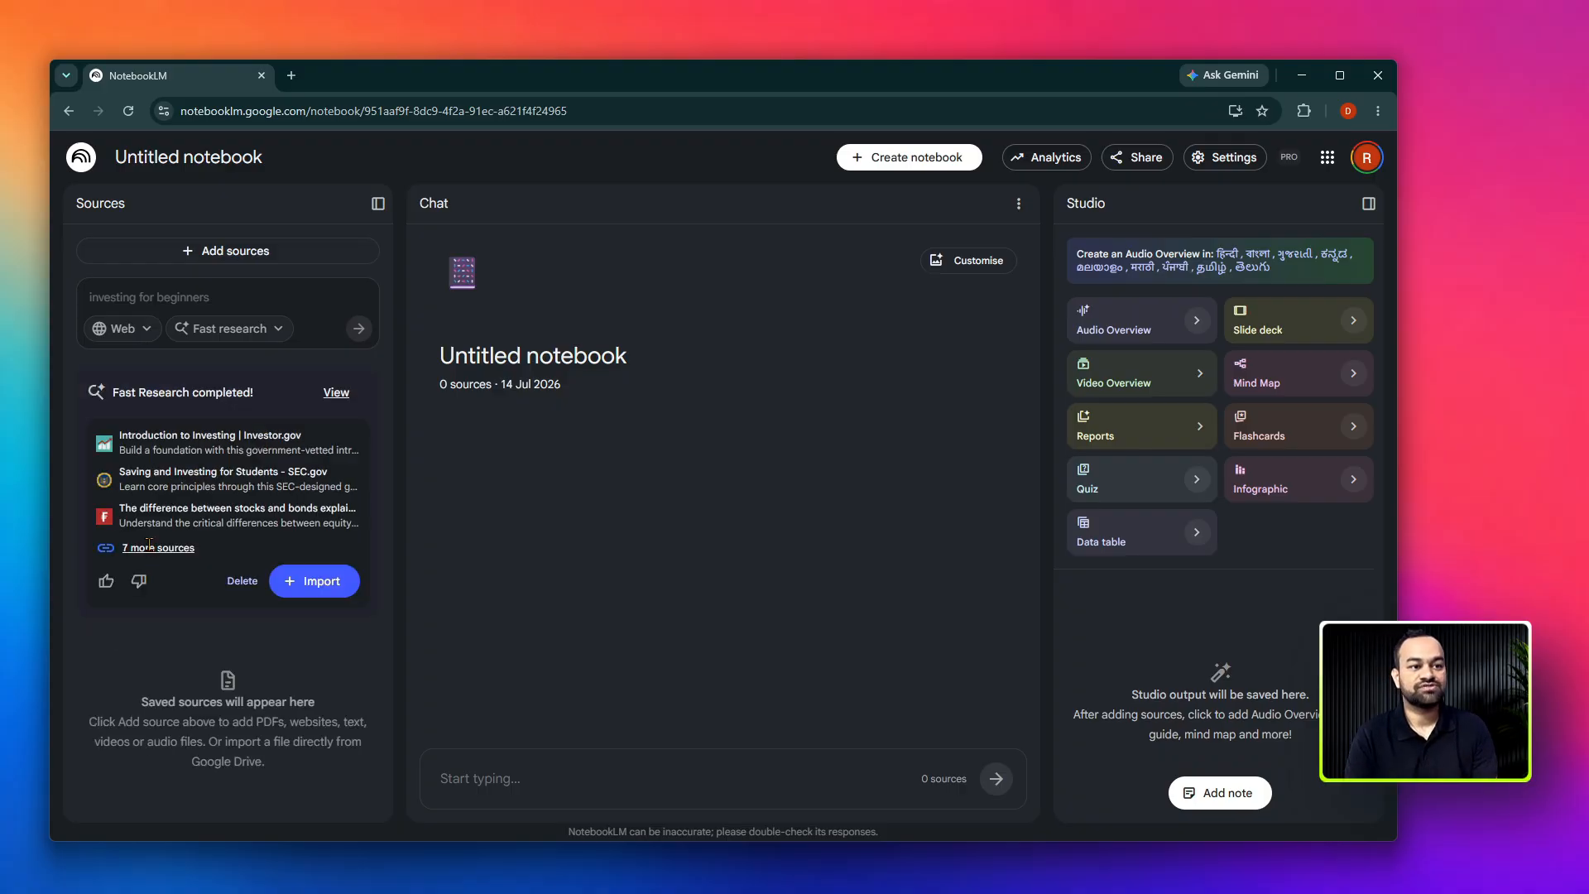
Import all ten sources found by the research into the notebook and generate a slide deck from them.
{"action": "left_click", "coordinate": [149, 546]}
{"action": "scroll", "coordinate": [204, 501], "scroll_direction": "down", "scroll_amount": 3}
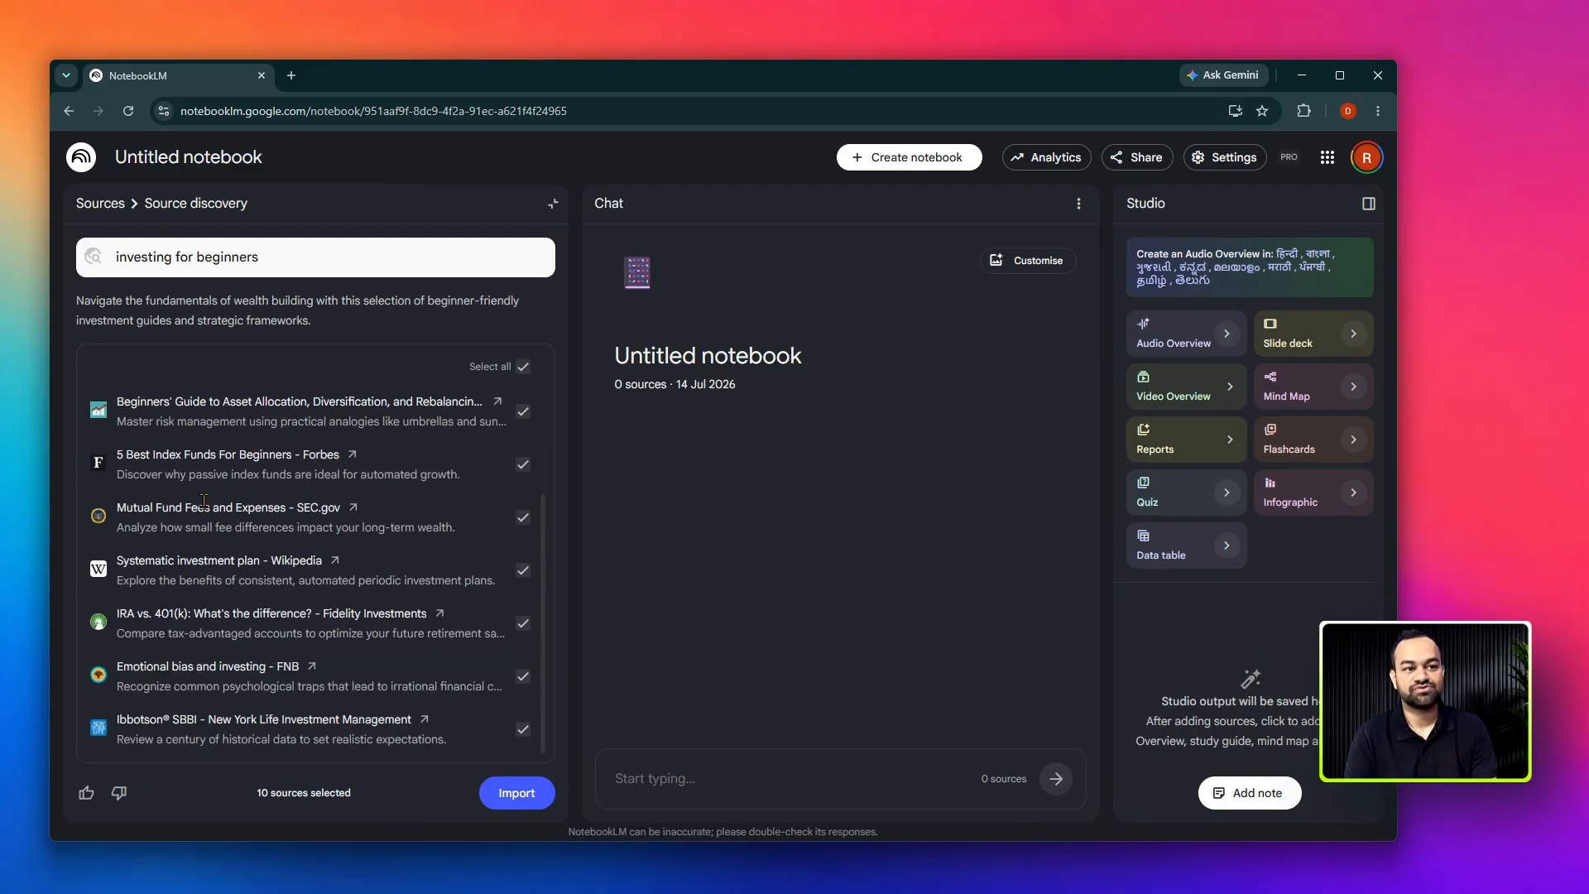
{"action": "scroll", "coordinate": [204, 500], "scroll_direction": "up", "scroll_amount": 3}
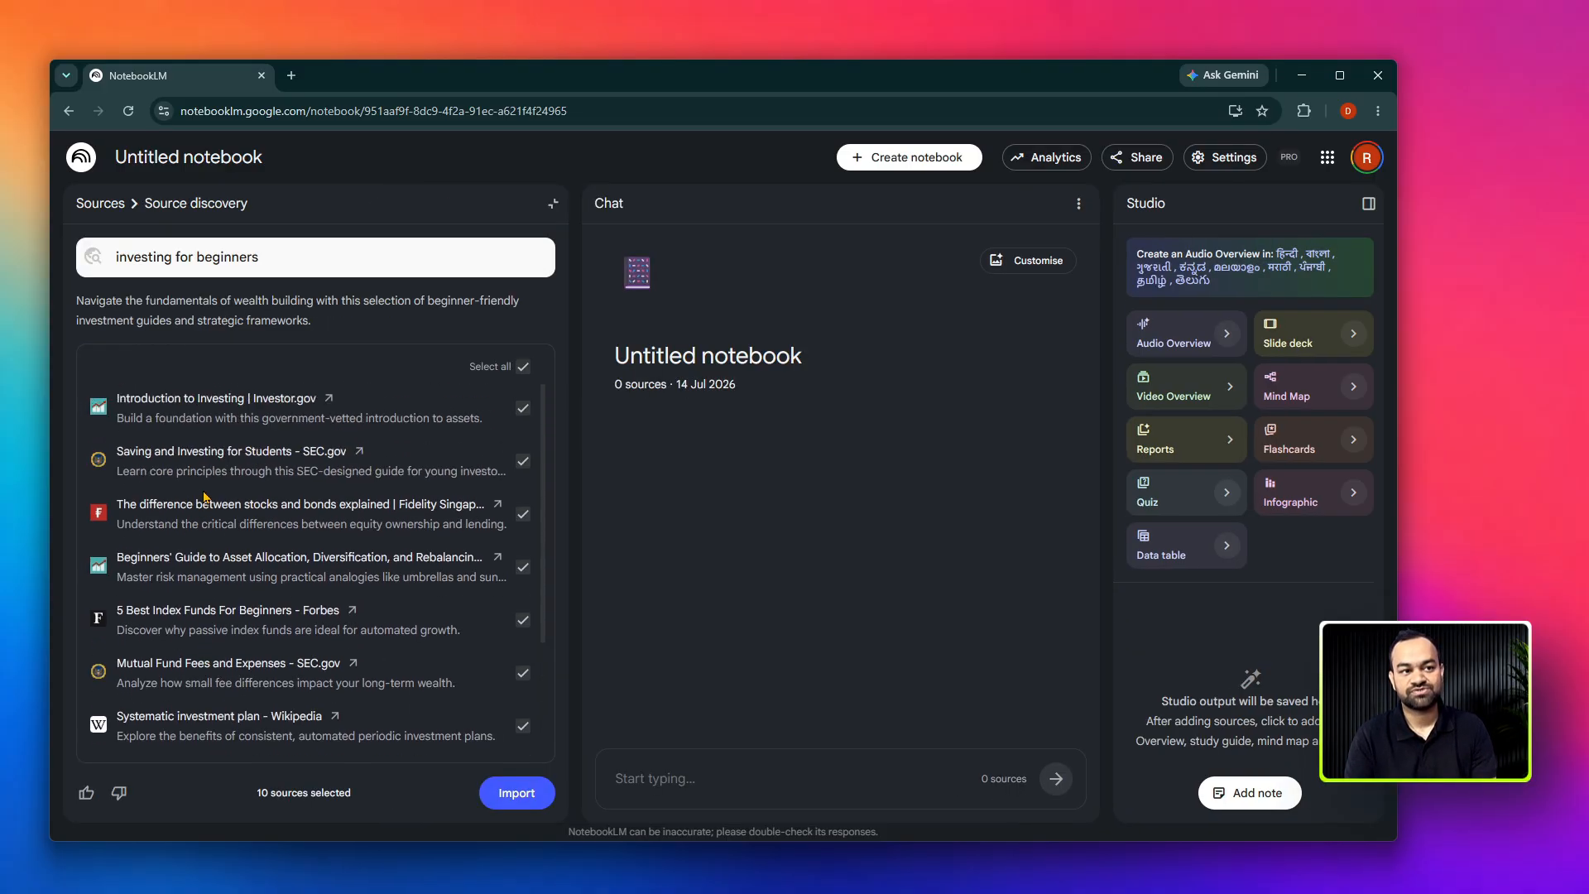
{"action": "left_click", "coordinate": [529, 796]}
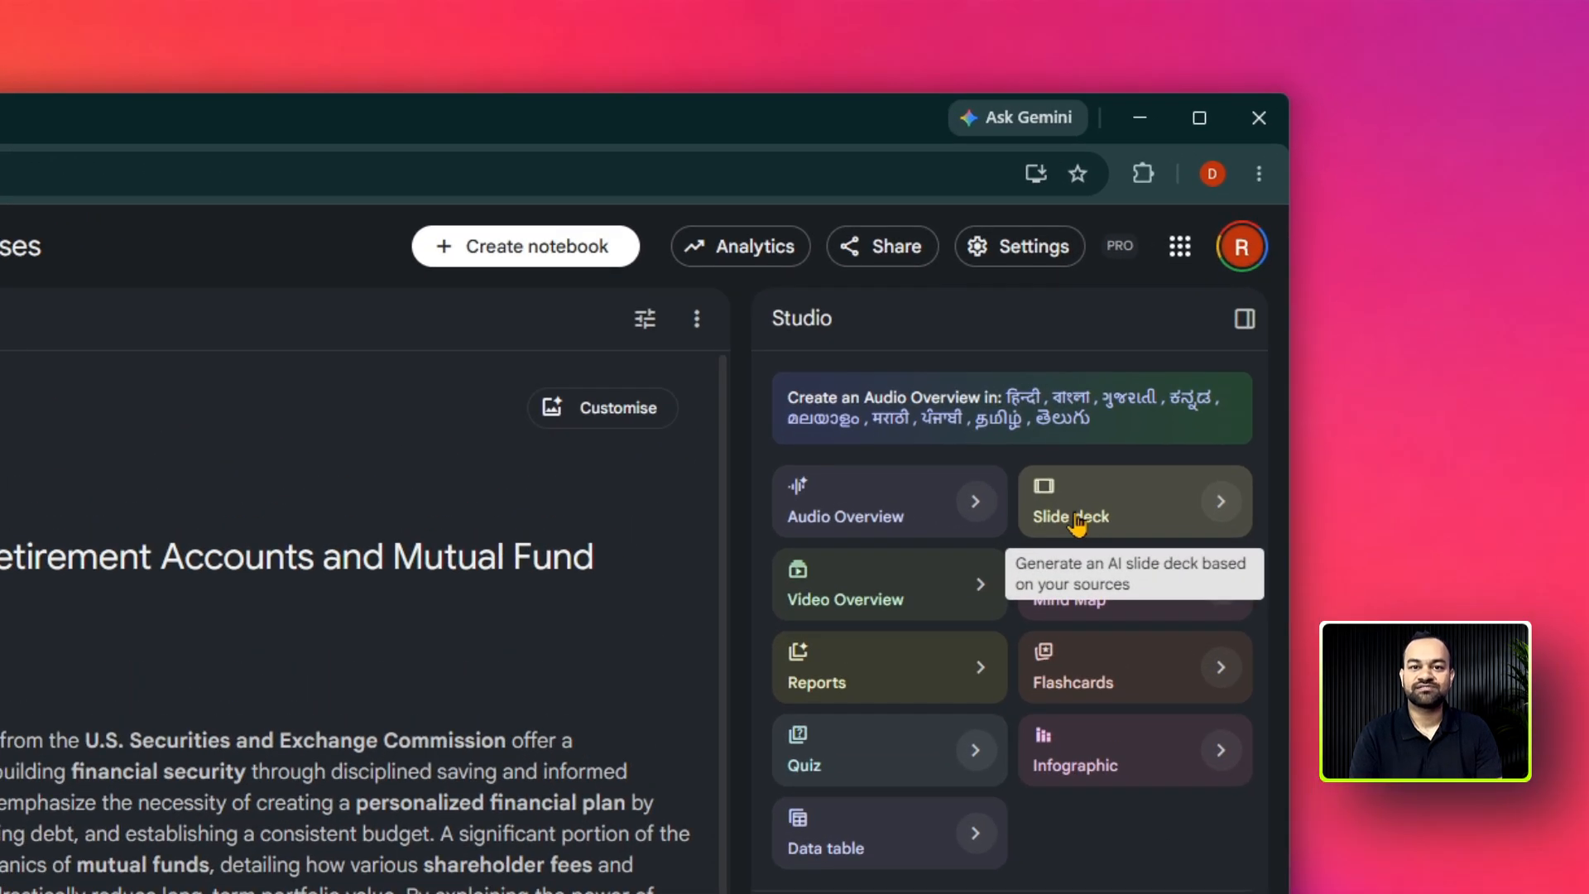
{"action": "left_click", "coordinate": [1076, 521]}
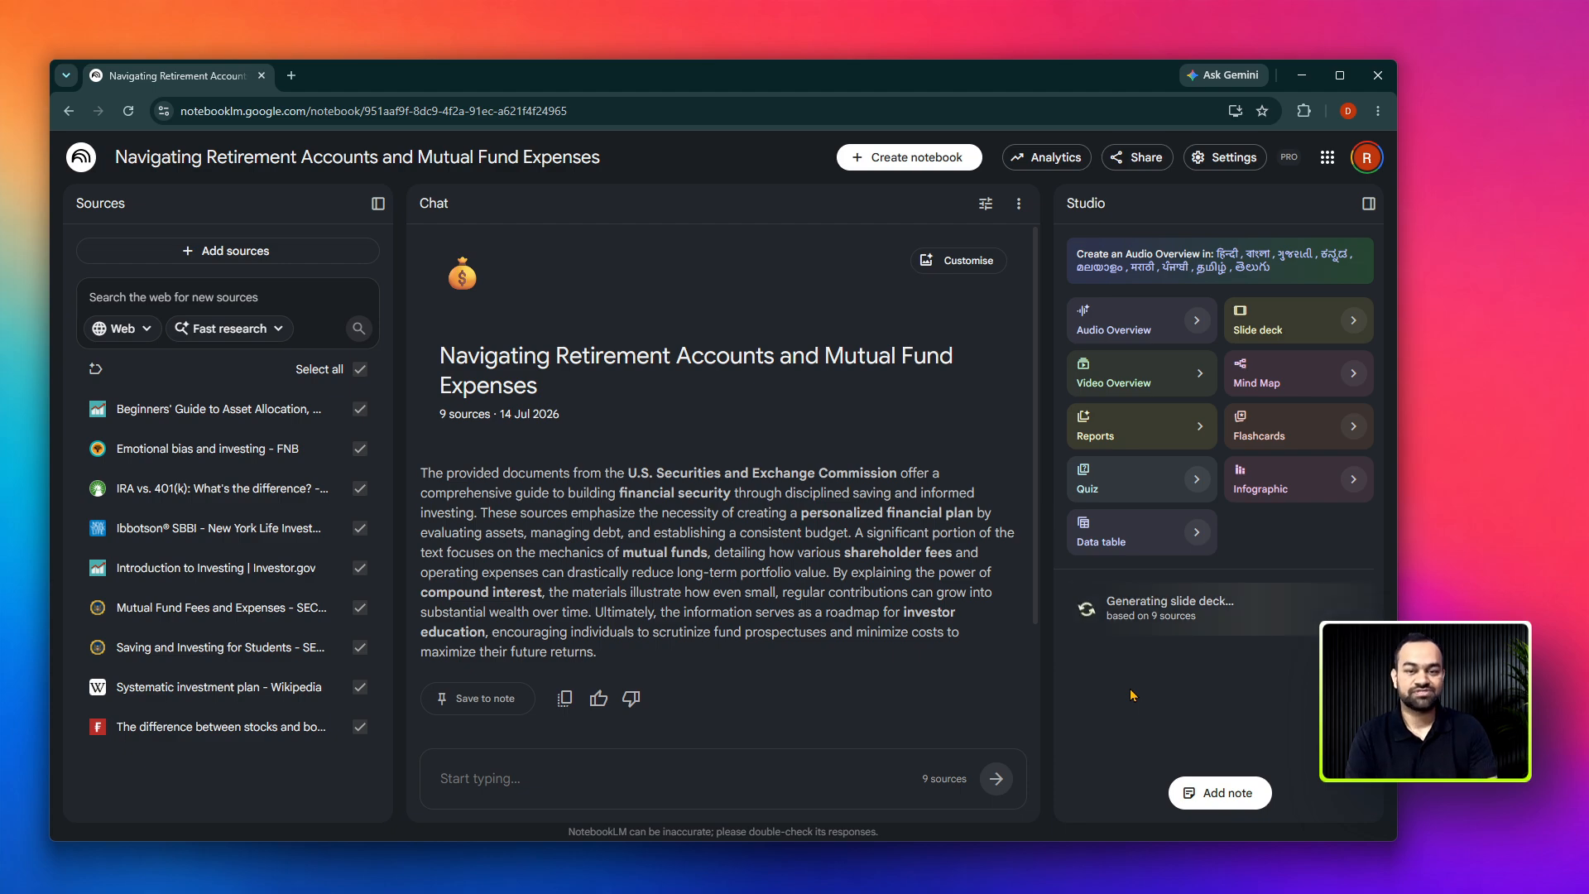
Open the slide deck customisation settings and choose the Presenter slides format.
{"action": "left_click", "coordinate": [1354, 323]}
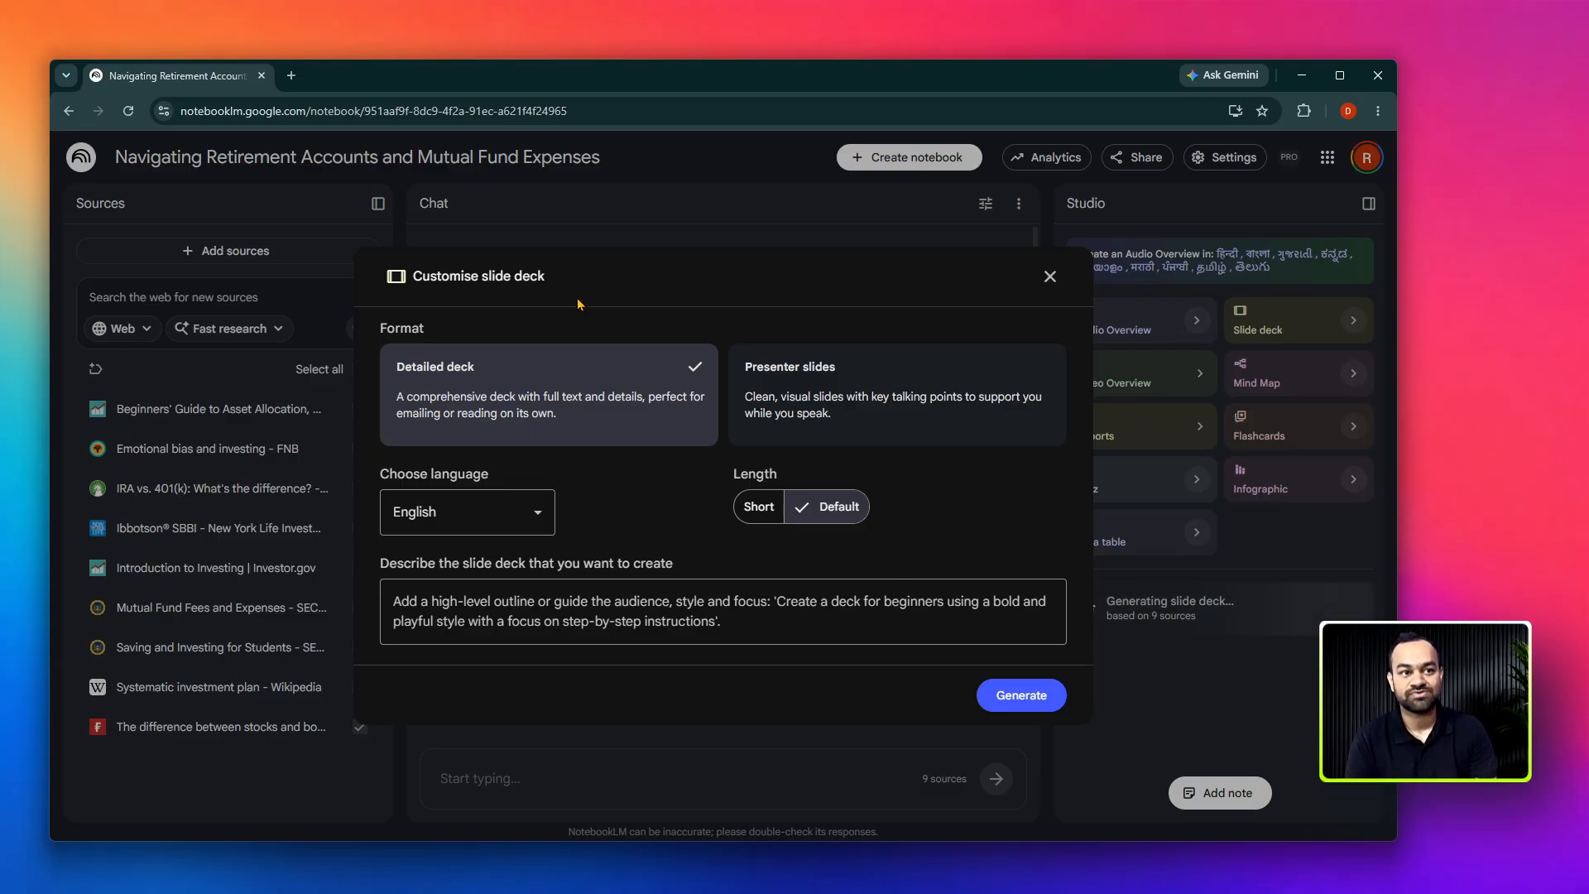
{"action": "left_click_drag", "start_coordinate": [426, 328], "coordinate": [371, 328]}
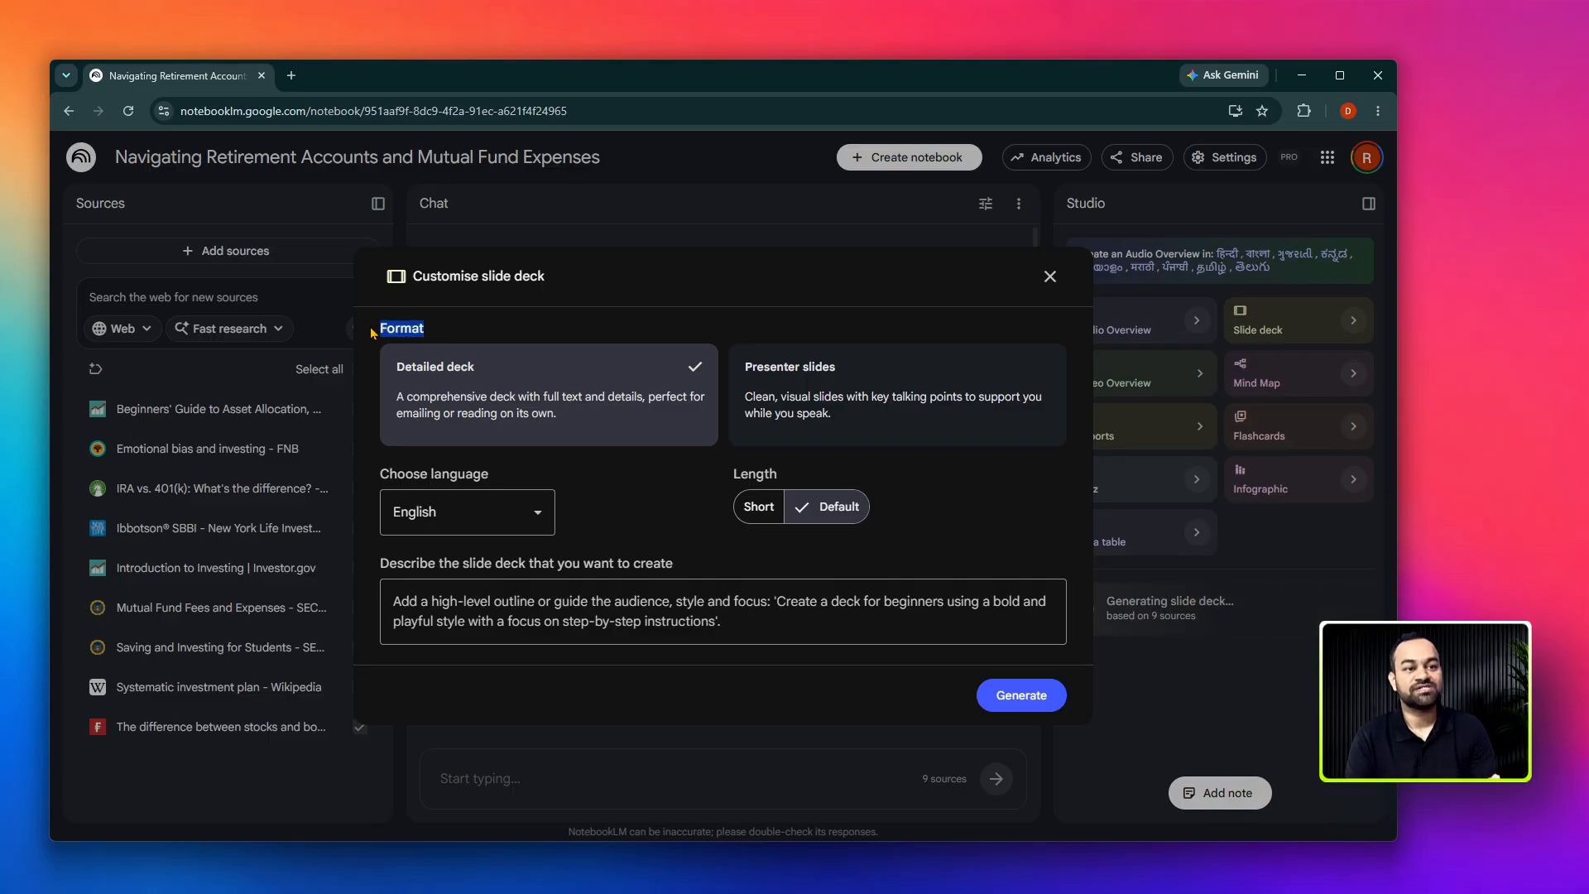
{"action": "left_click", "coordinate": [439, 380]}
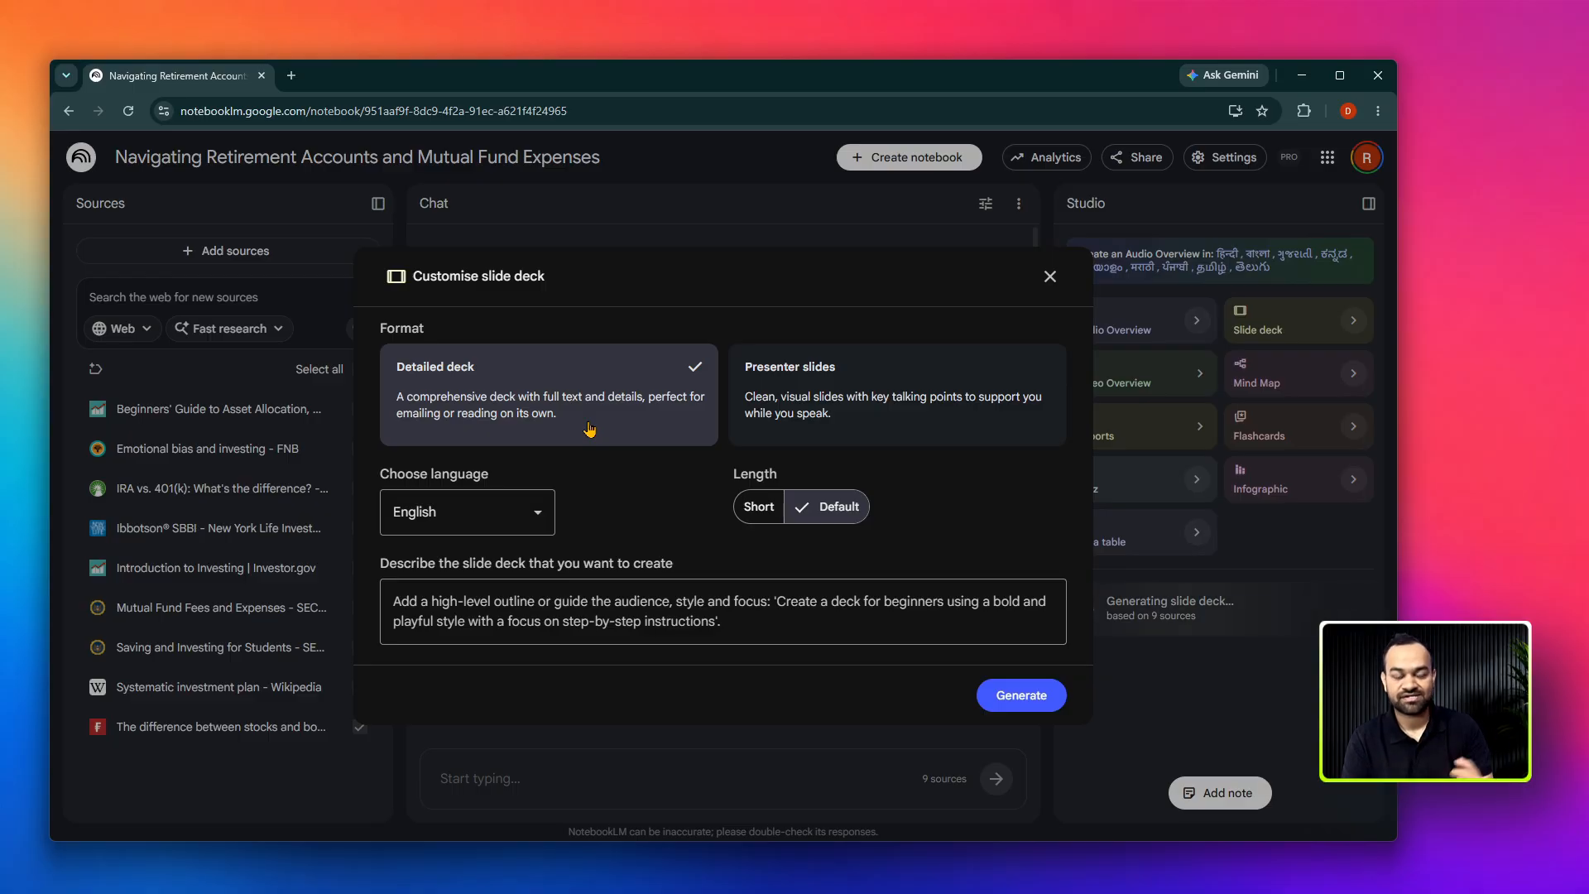
{"action": "left_click", "coordinate": [783, 382]}
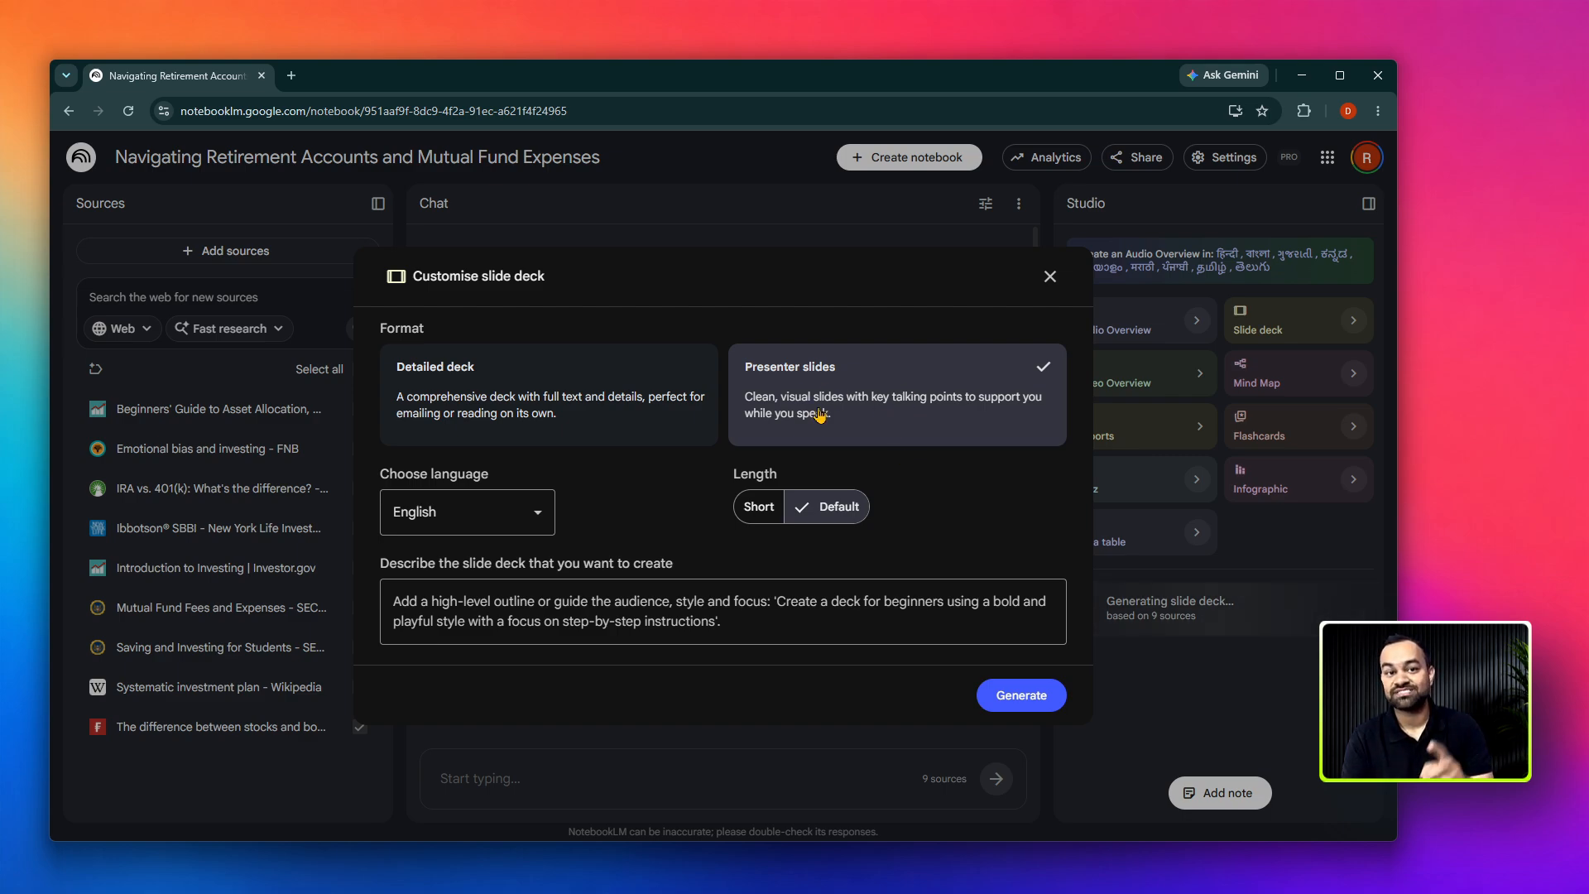
Look through the languages available for the slide deck, keeping English selected.
{"action": "left_click", "coordinate": [533, 532]}
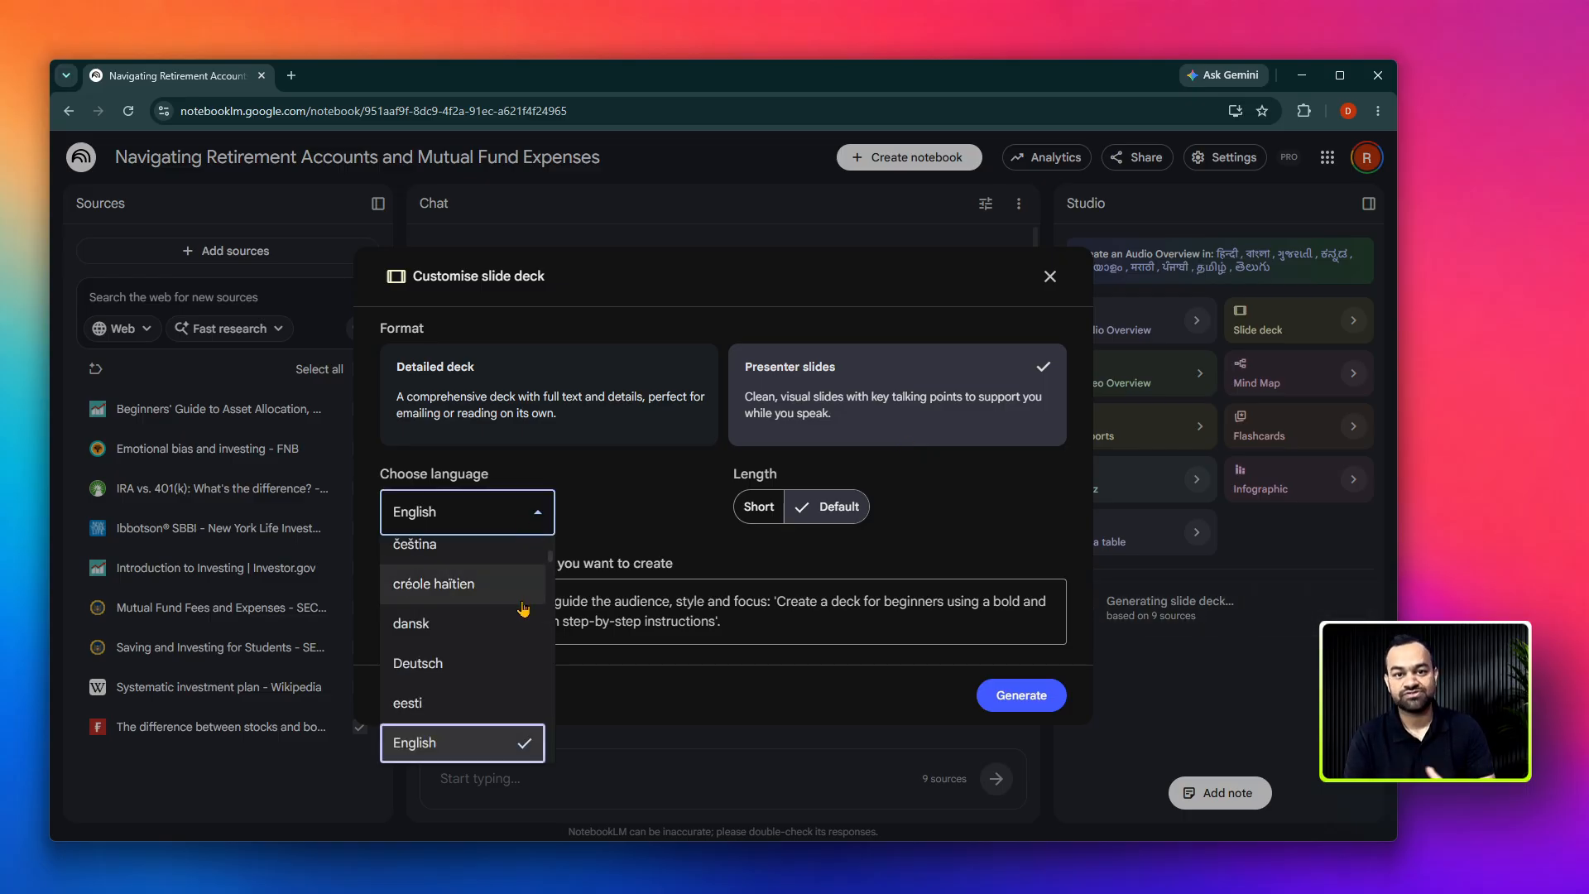
{"action": "scroll", "coordinate": [519, 612], "scroll_direction": "up", "scroll_amount": 2}
{"action": "scroll", "coordinate": [509, 629], "scroll_direction": "down", "scroll_amount": 5}
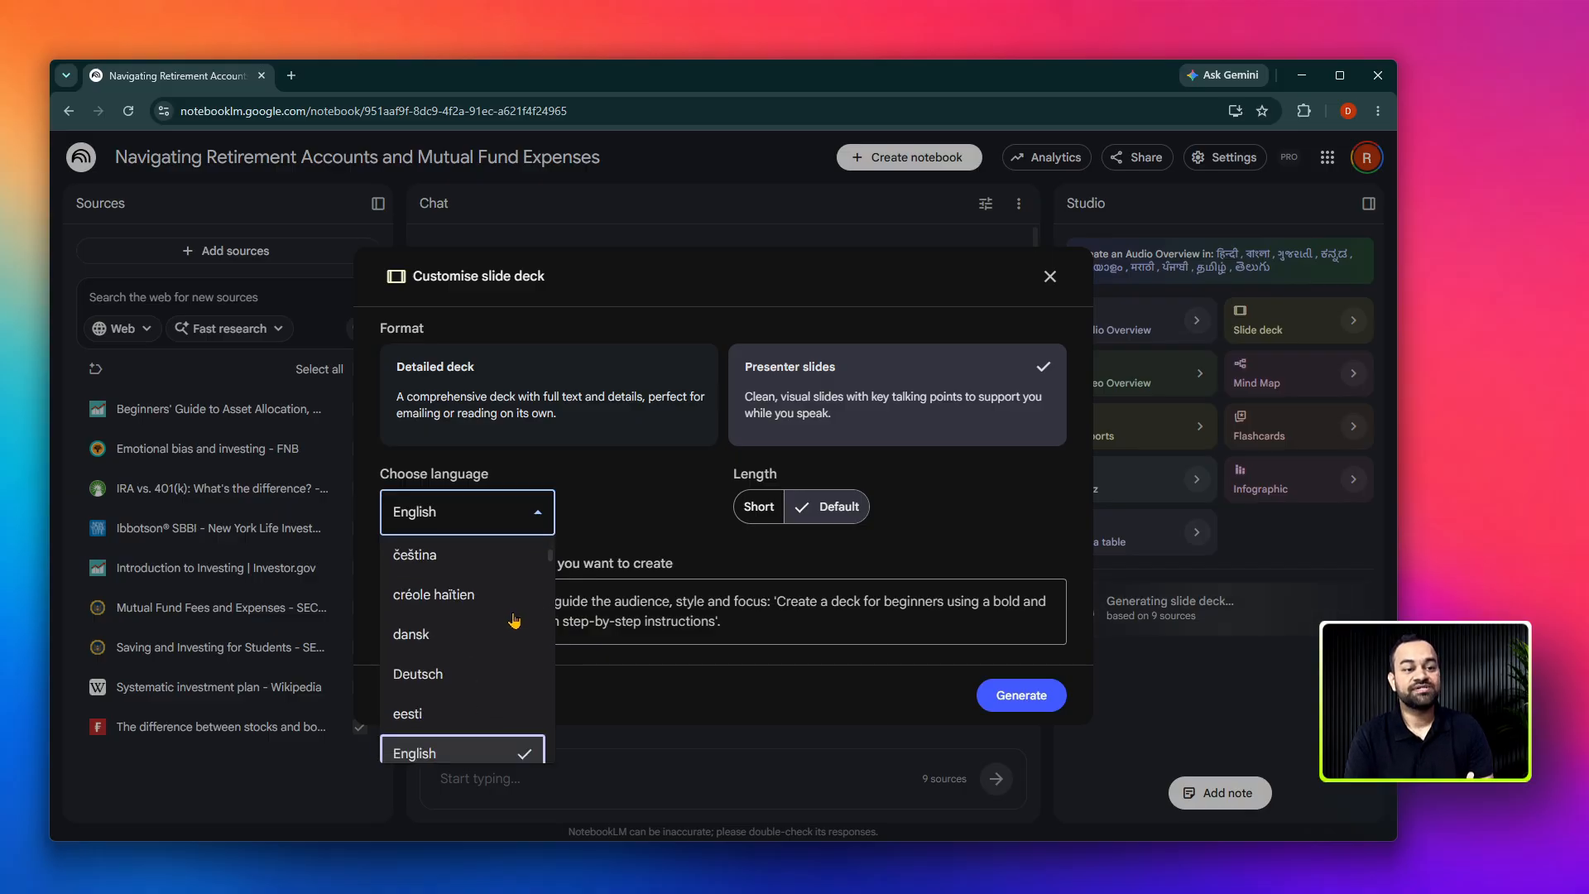
{"action": "scroll", "coordinate": [485, 659], "scroll_direction": "down", "scroll_amount": 8}
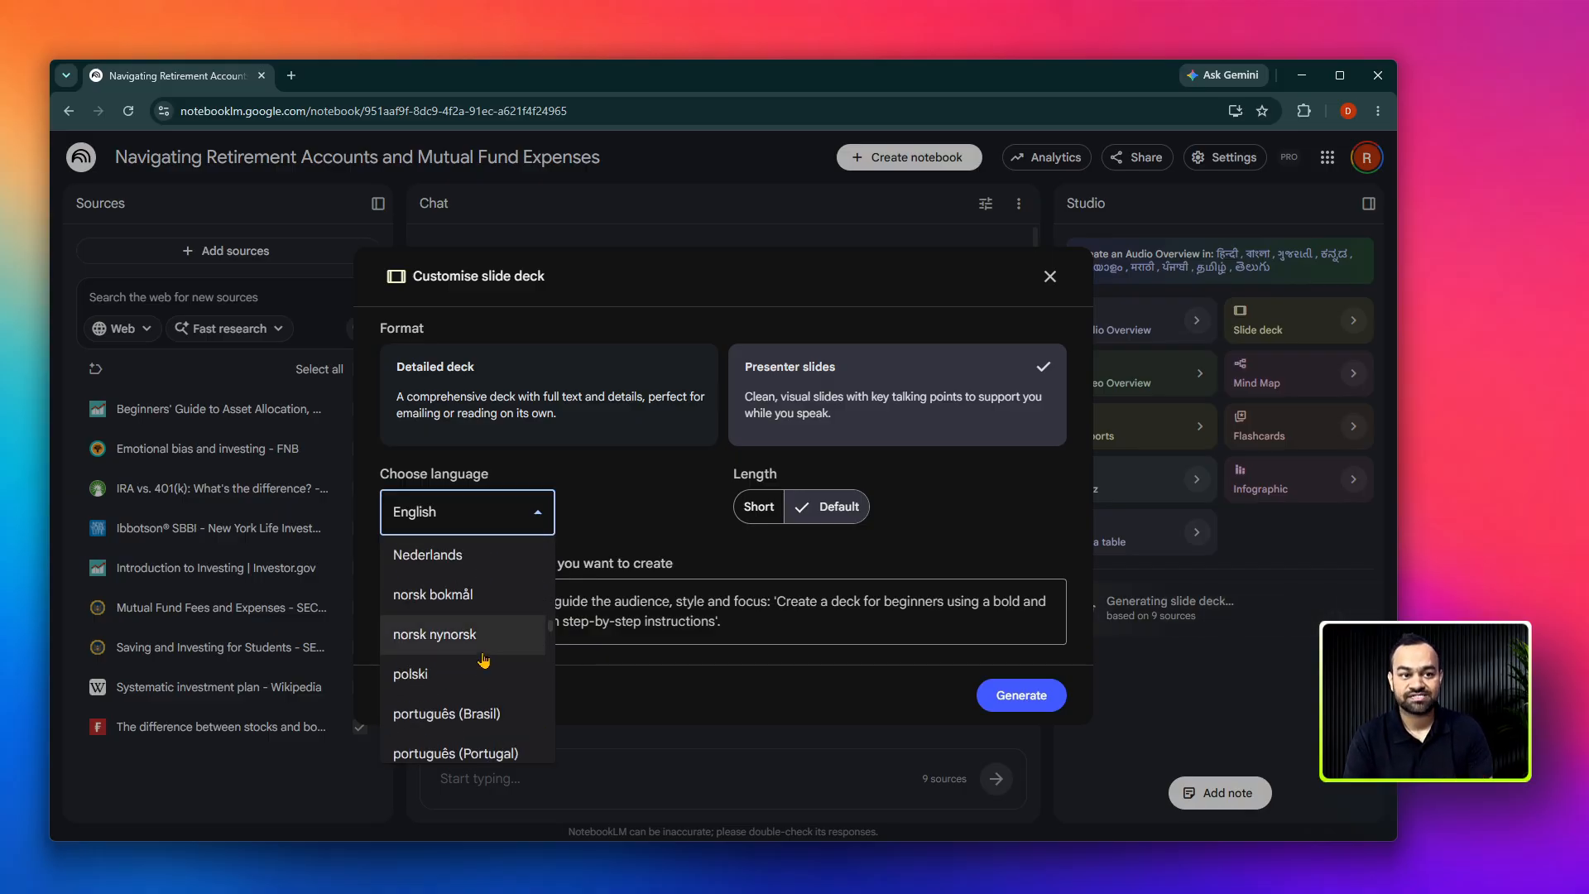
{"action": "scroll", "coordinate": [483, 659], "scroll_direction": "down", "scroll_amount": 7}
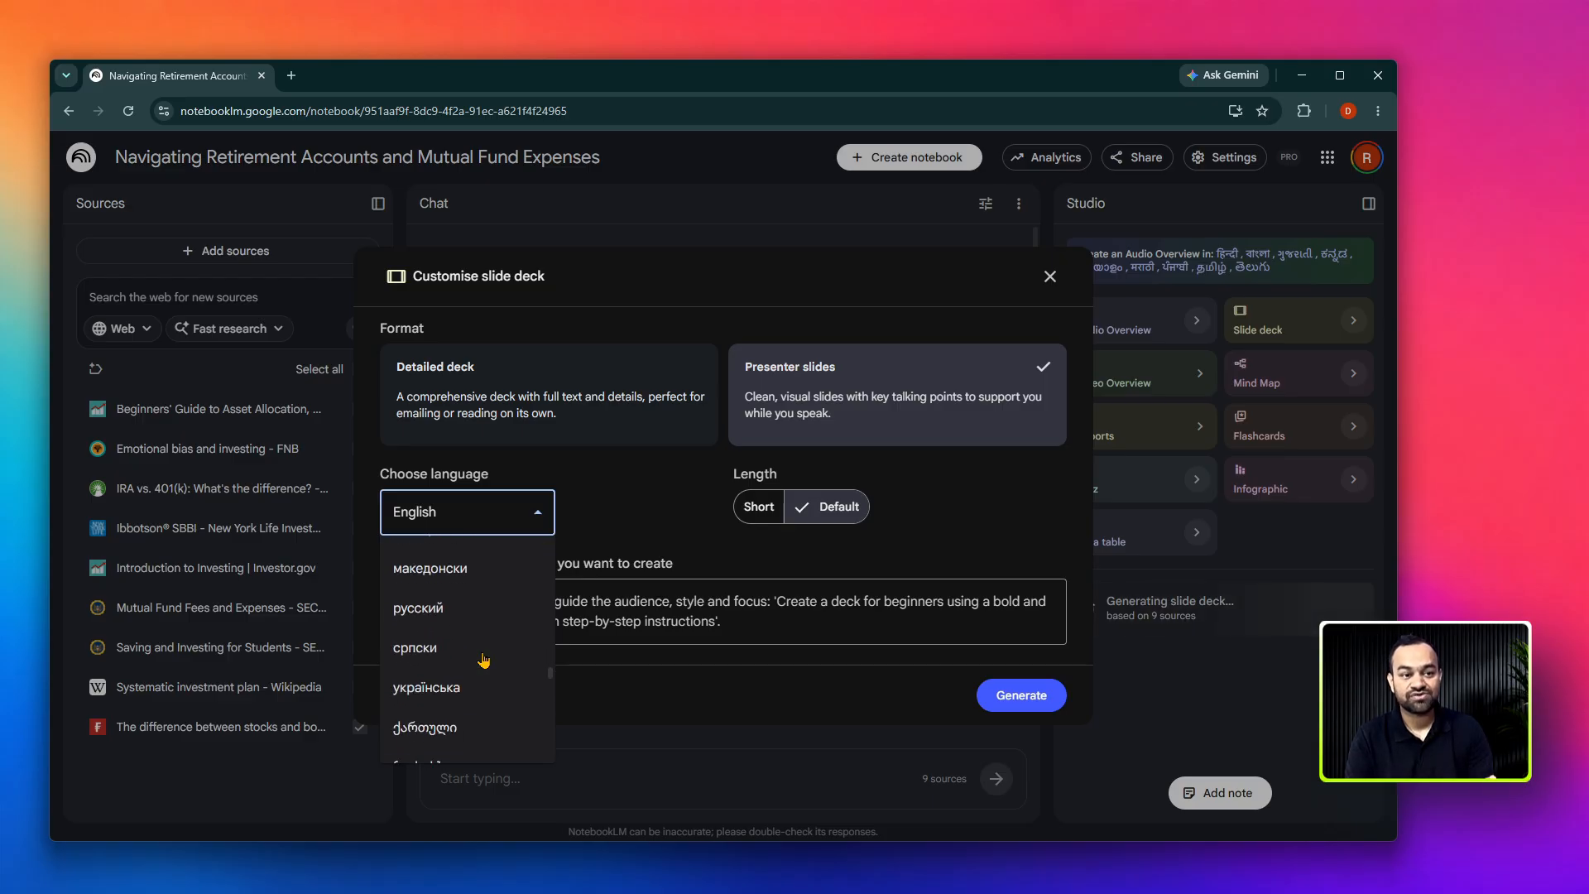
{"action": "scroll", "coordinate": [483, 660], "scroll_direction": "down", "scroll_amount": 5}
{"action": "scroll", "coordinate": [484, 659], "scroll_direction": "down", "scroll_amount": 5}
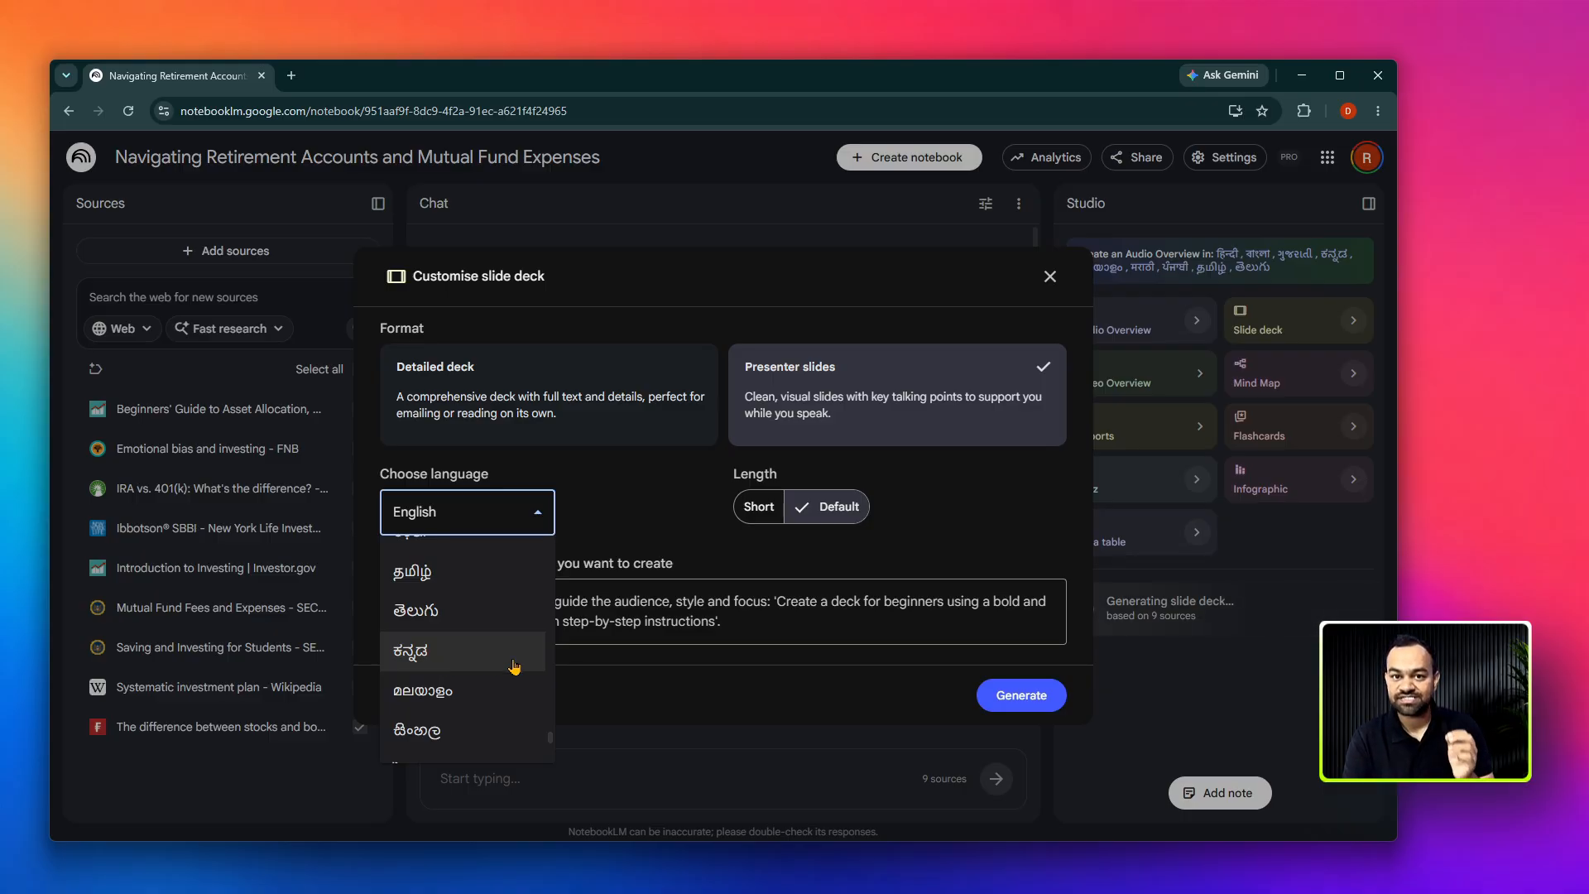
{"action": "left_click", "coordinate": [632, 571]}
Try the Short length for the slide deck and switch back to Default.
{"action": "left_click_drag", "start_coordinate": [729, 475], "coordinate": [778, 478]}
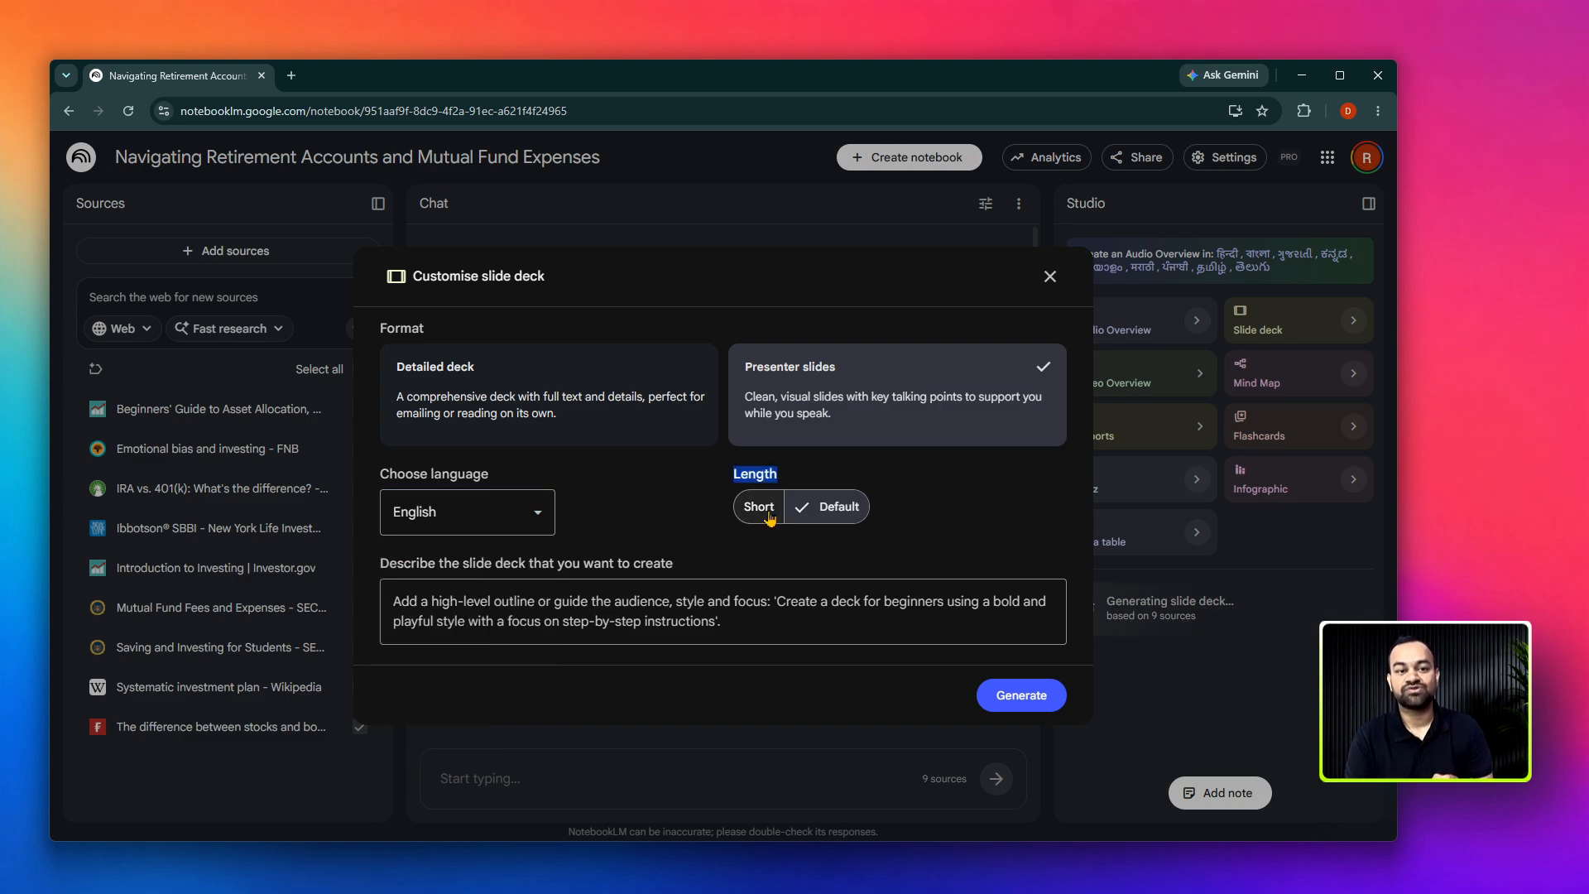
{"action": "left_click", "coordinate": [759, 508]}
{"action": "left_click", "coordinate": [815, 517]}
{"action": "left_click", "coordinate": [755, 509]}
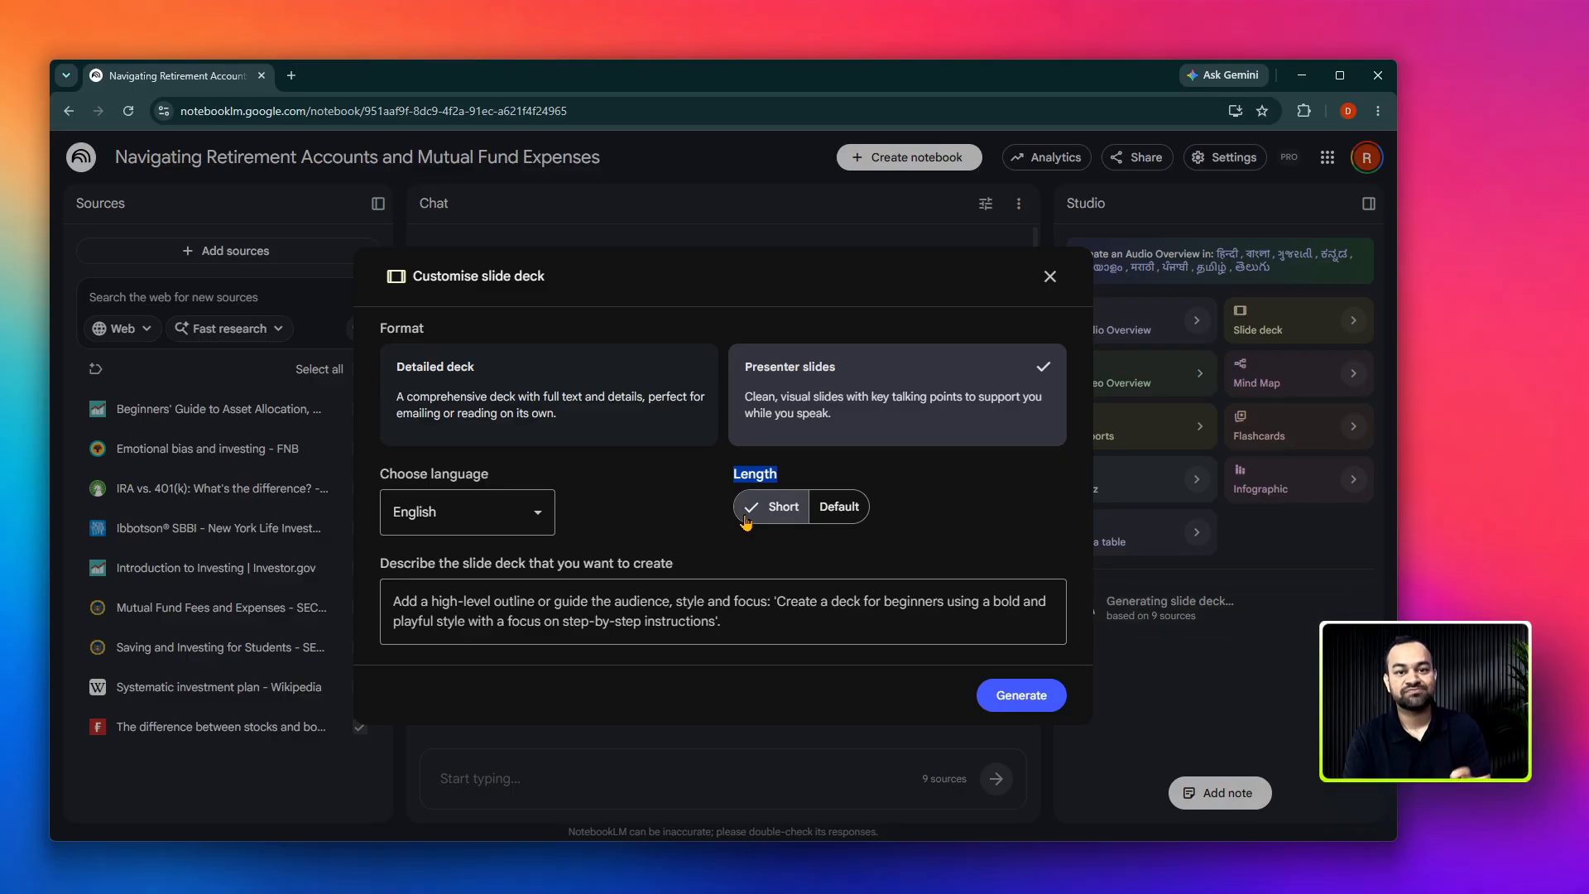
{"action": "left_click", "coordinate": [835, 506]}
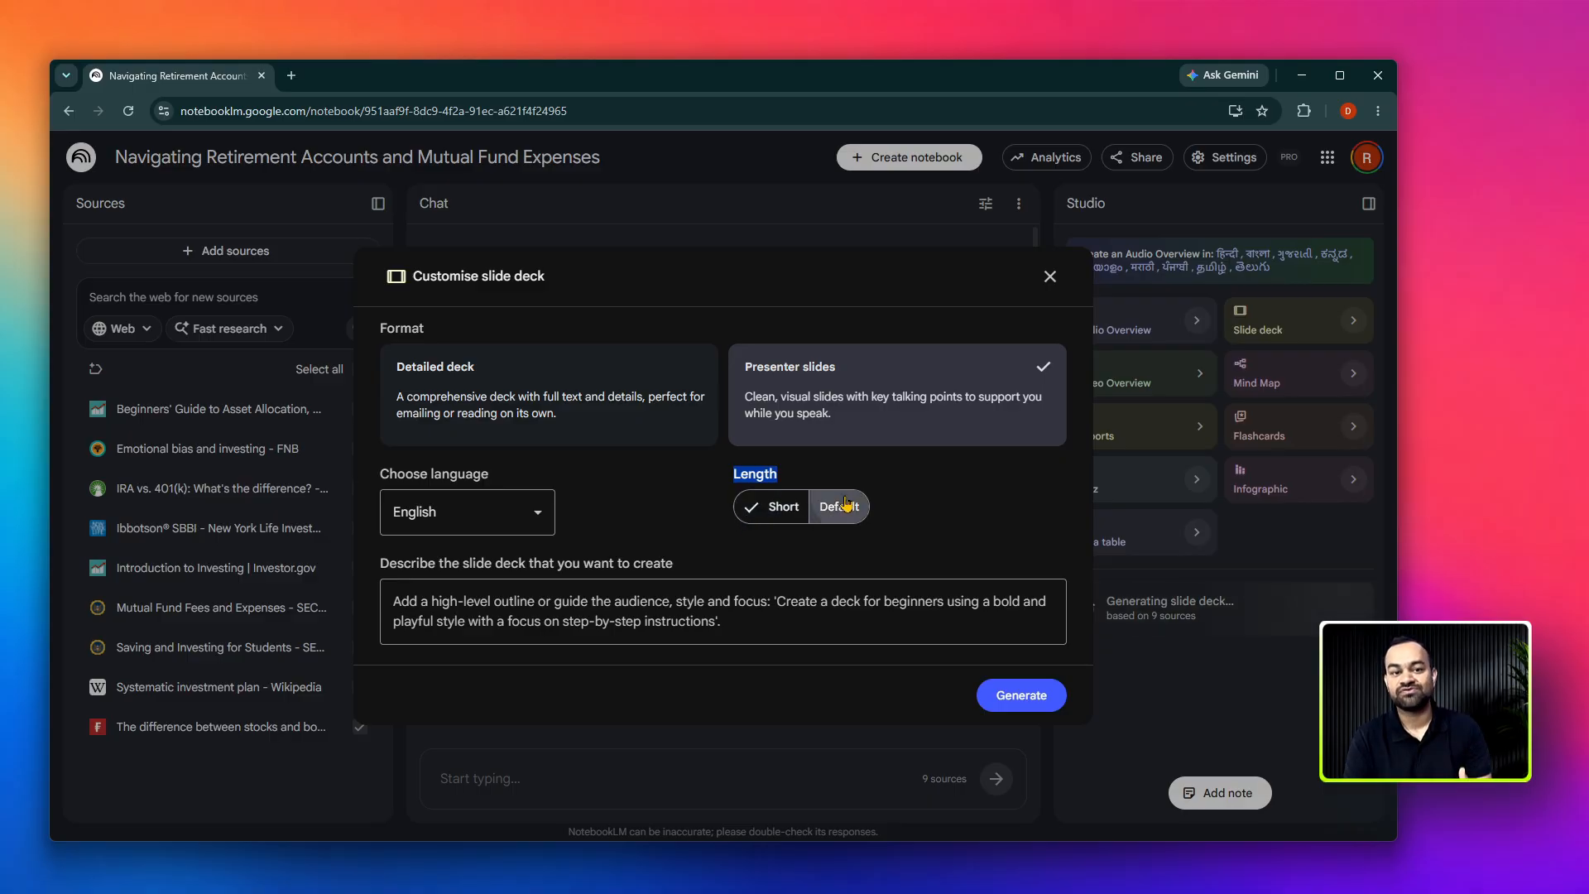
{"action": "left_click", "coordinate": [927, 507]}
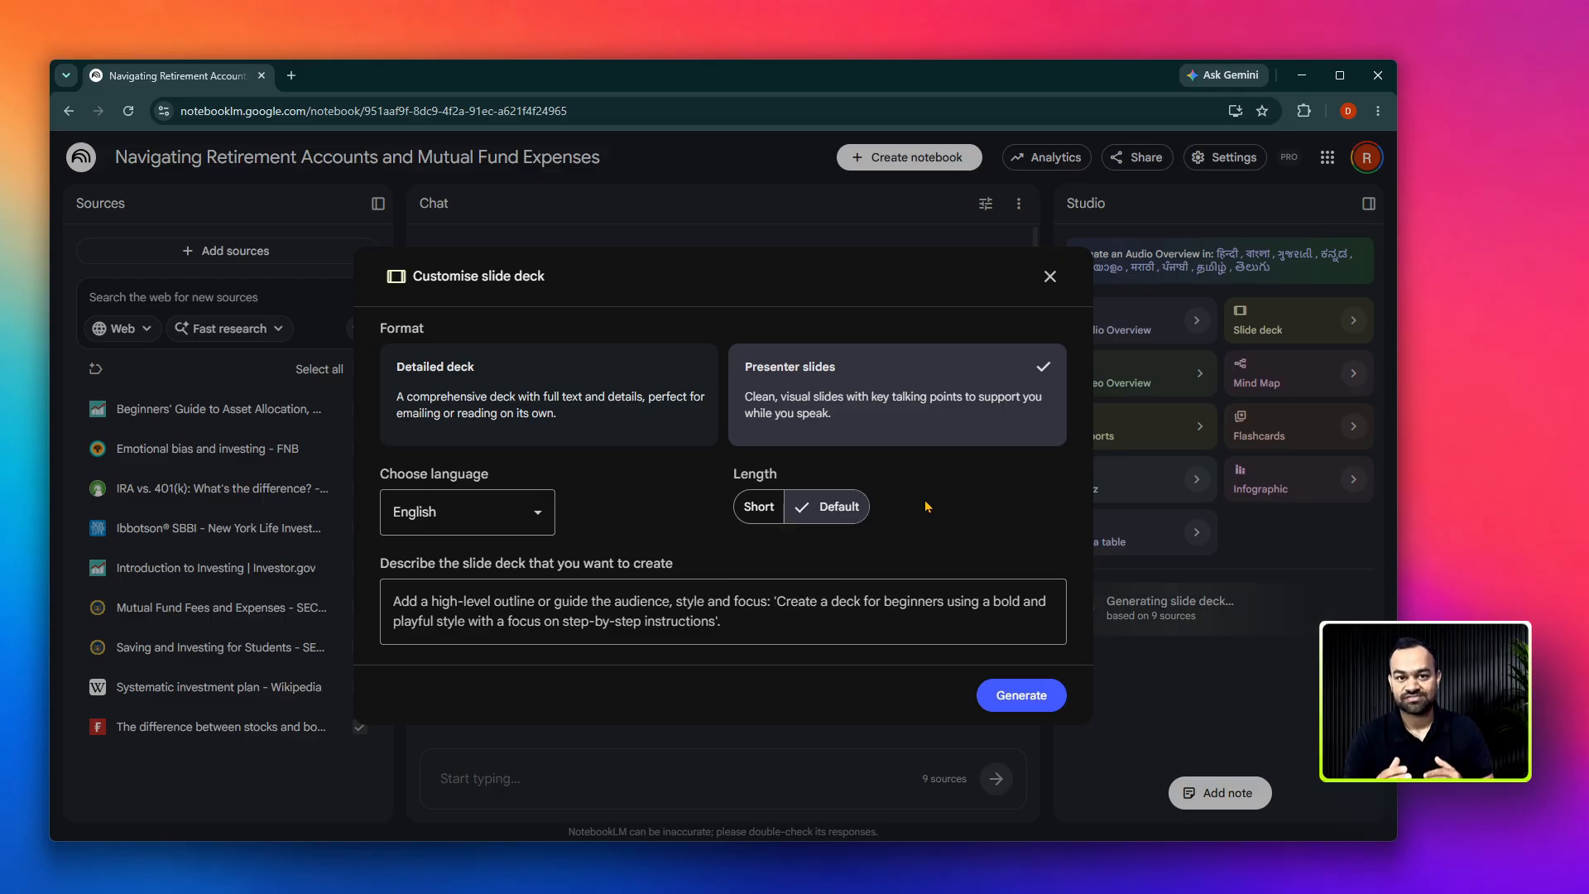
{"action": "left_click_drag", "start_coordinate": [389, 565], "coordinate": [671, 569]}
{"action": "left_click", "coordinate": [585, 564]}
{"action": "left_click", "coordinate": [671, 569]}
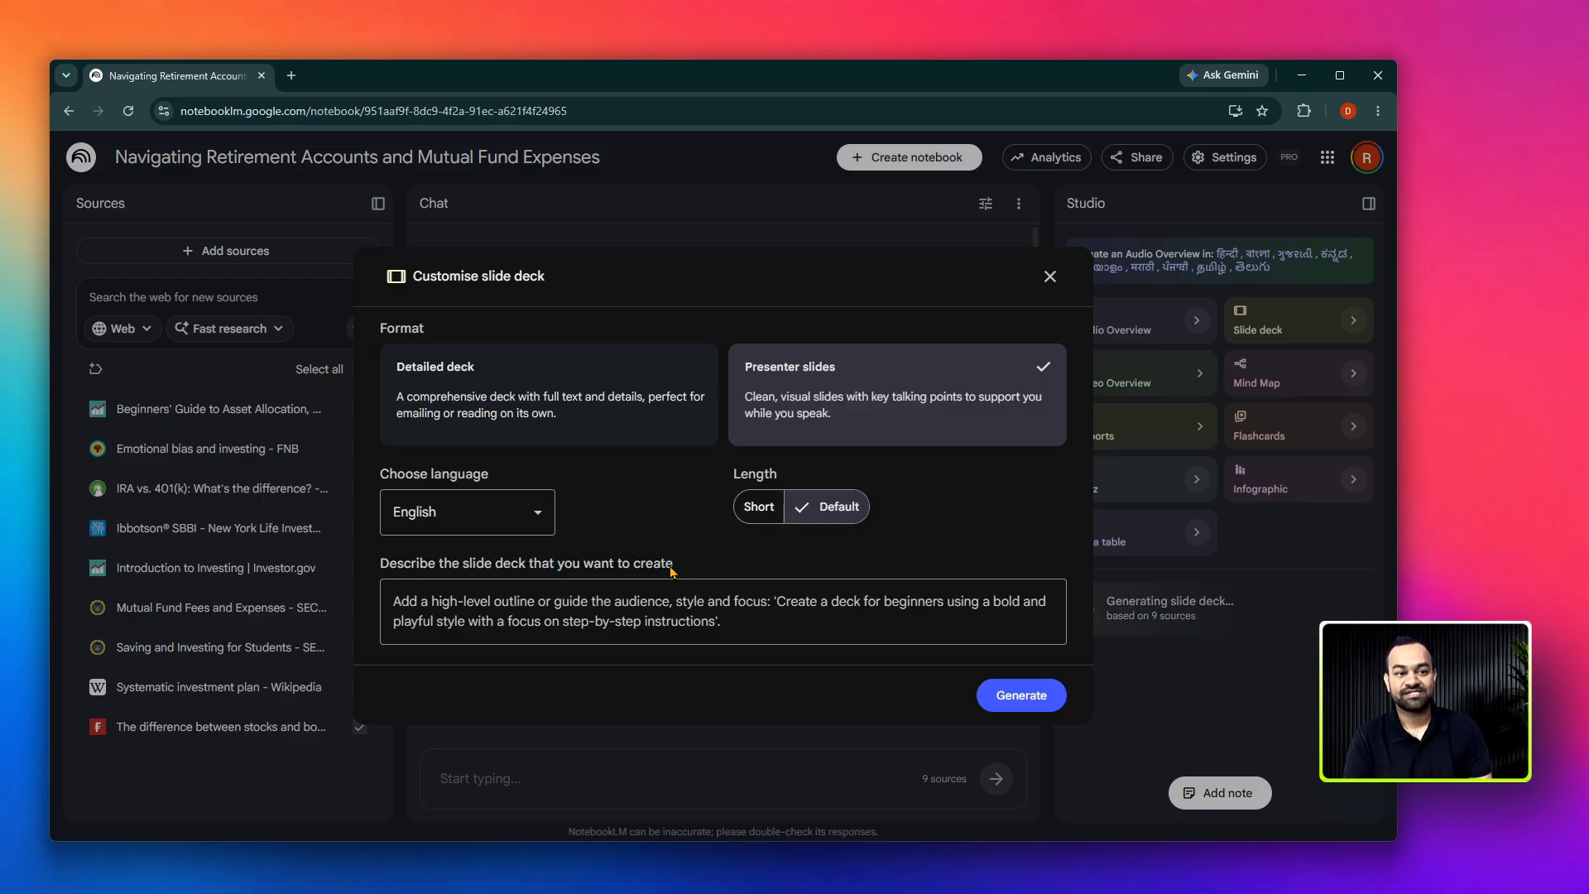
{"action": "left_click", "coordinate": [662, 596]}
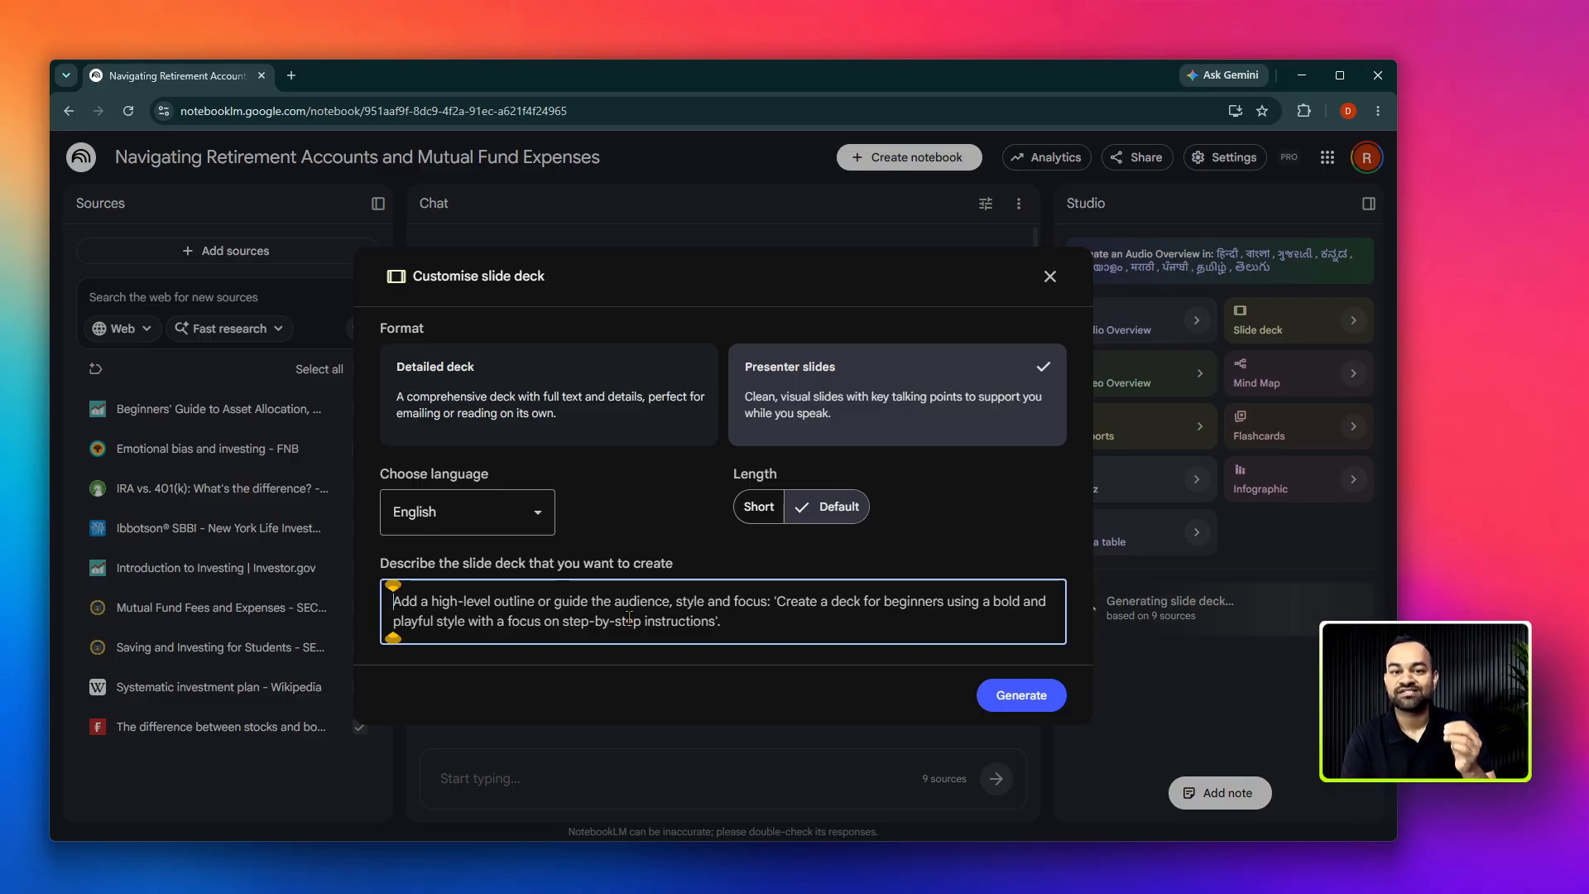
{"action": "left_click", "coordinate": [639, 530]}
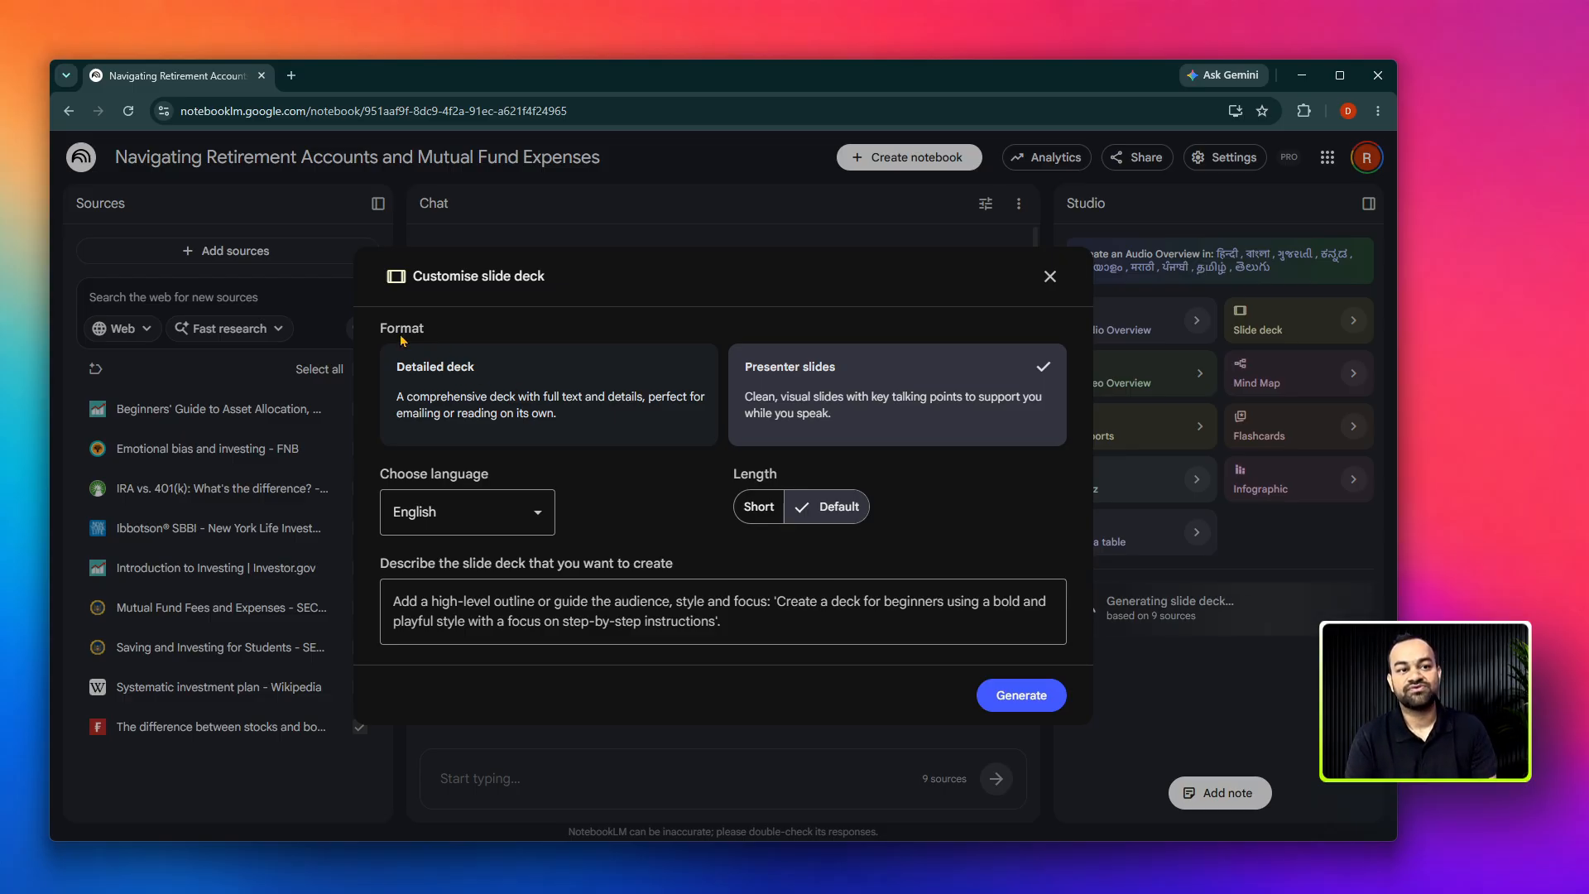
Configure the slide deck with the Detailed deck format, English language and Short length.
{"action": "left_click", "coordinate": [437, 393]}
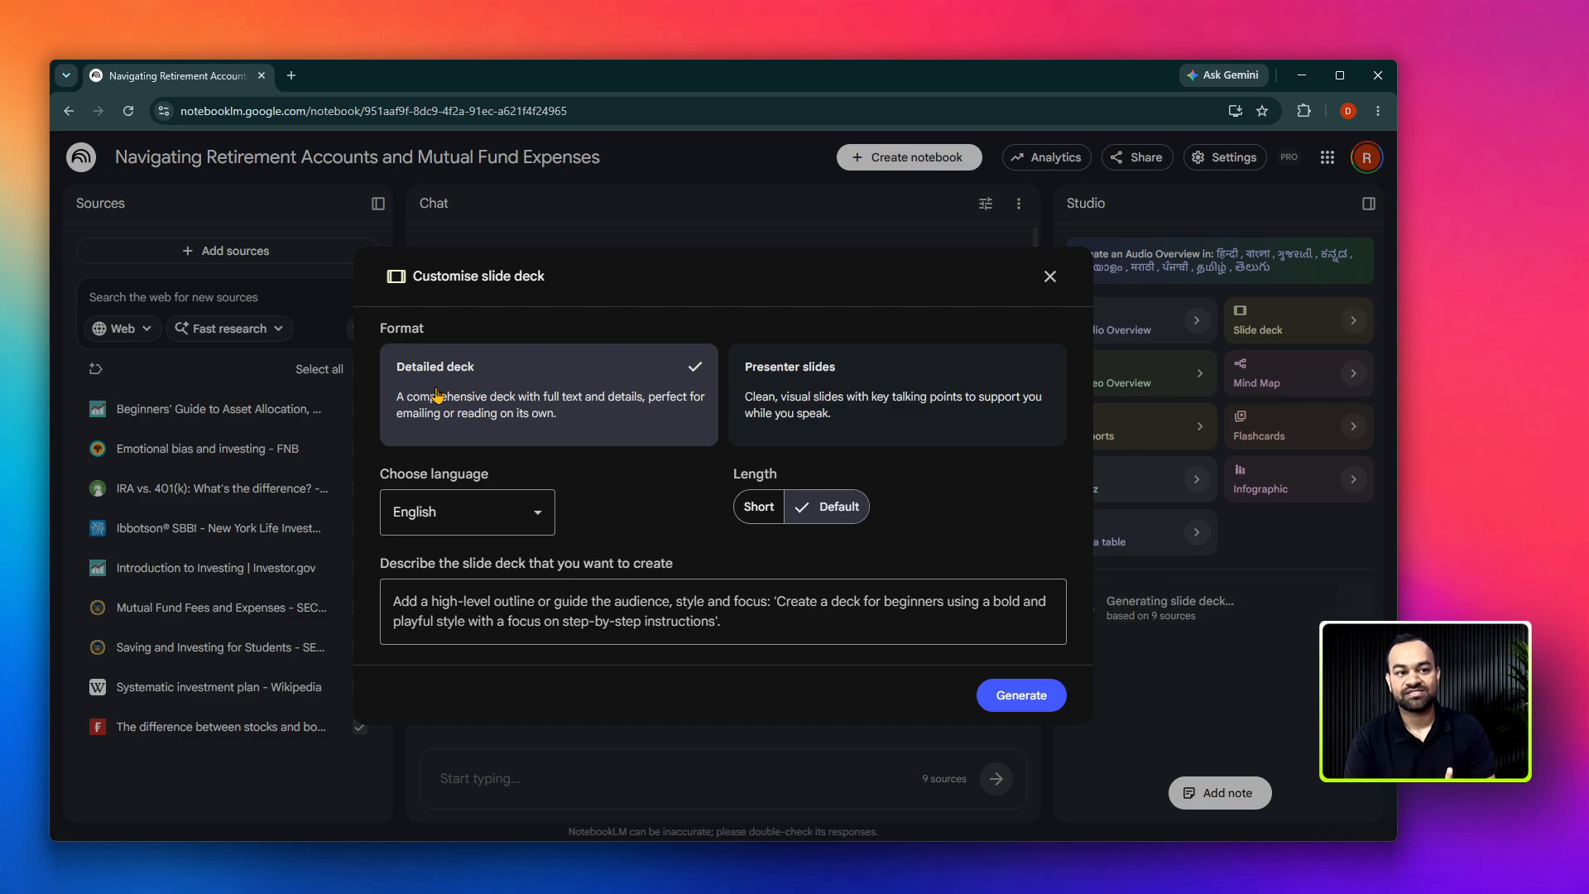
{"action": "left_click", "coordinate": [515, 517]}
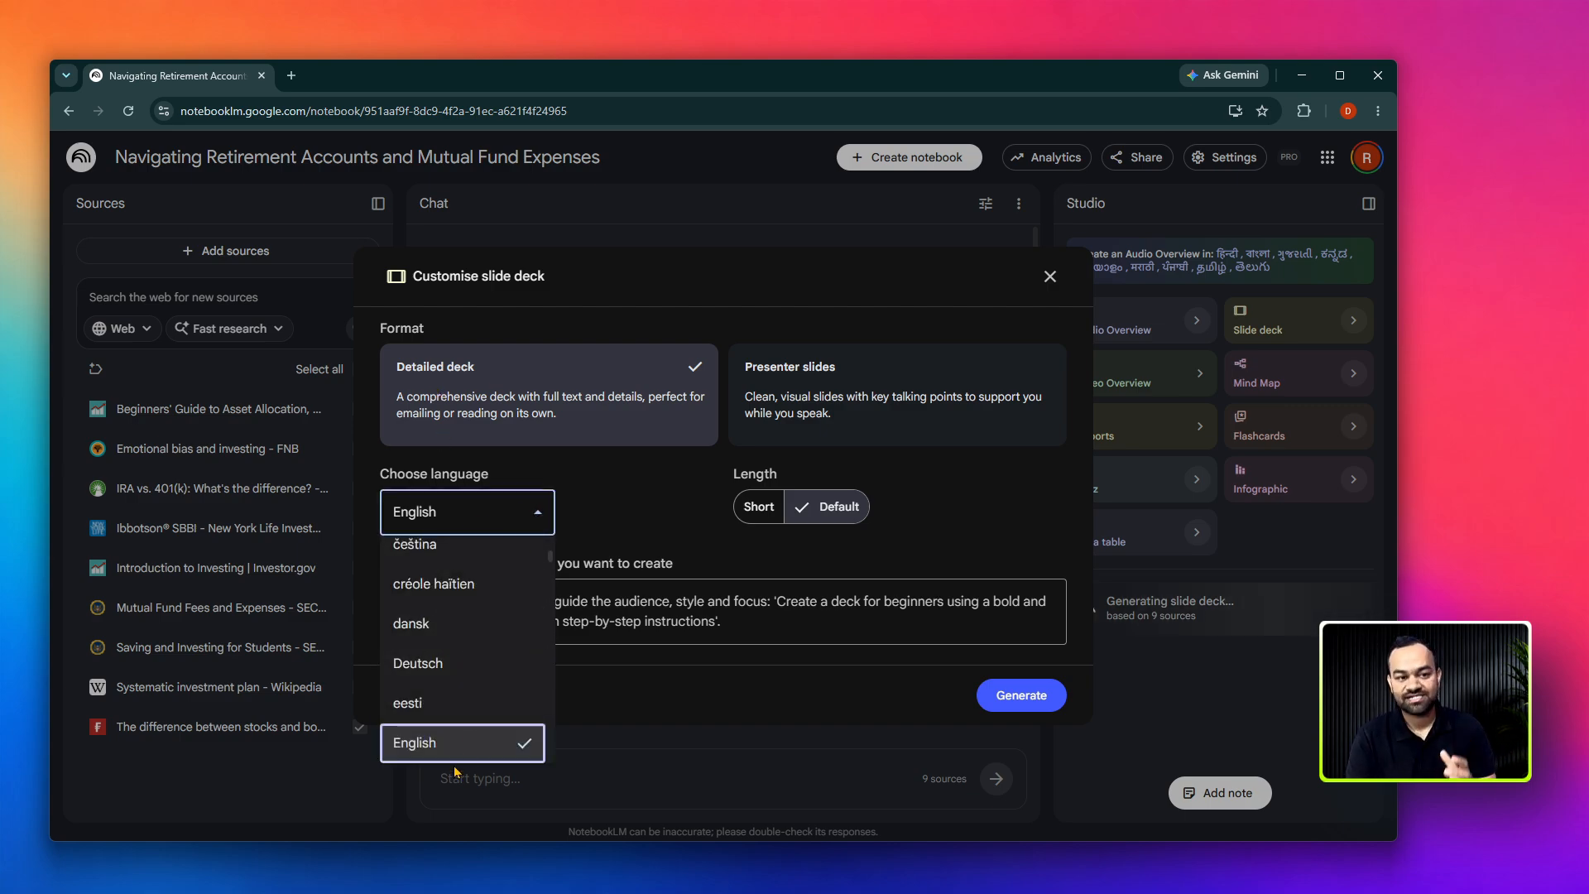
{"action": "left_click", "coordinate": [455, 745]}
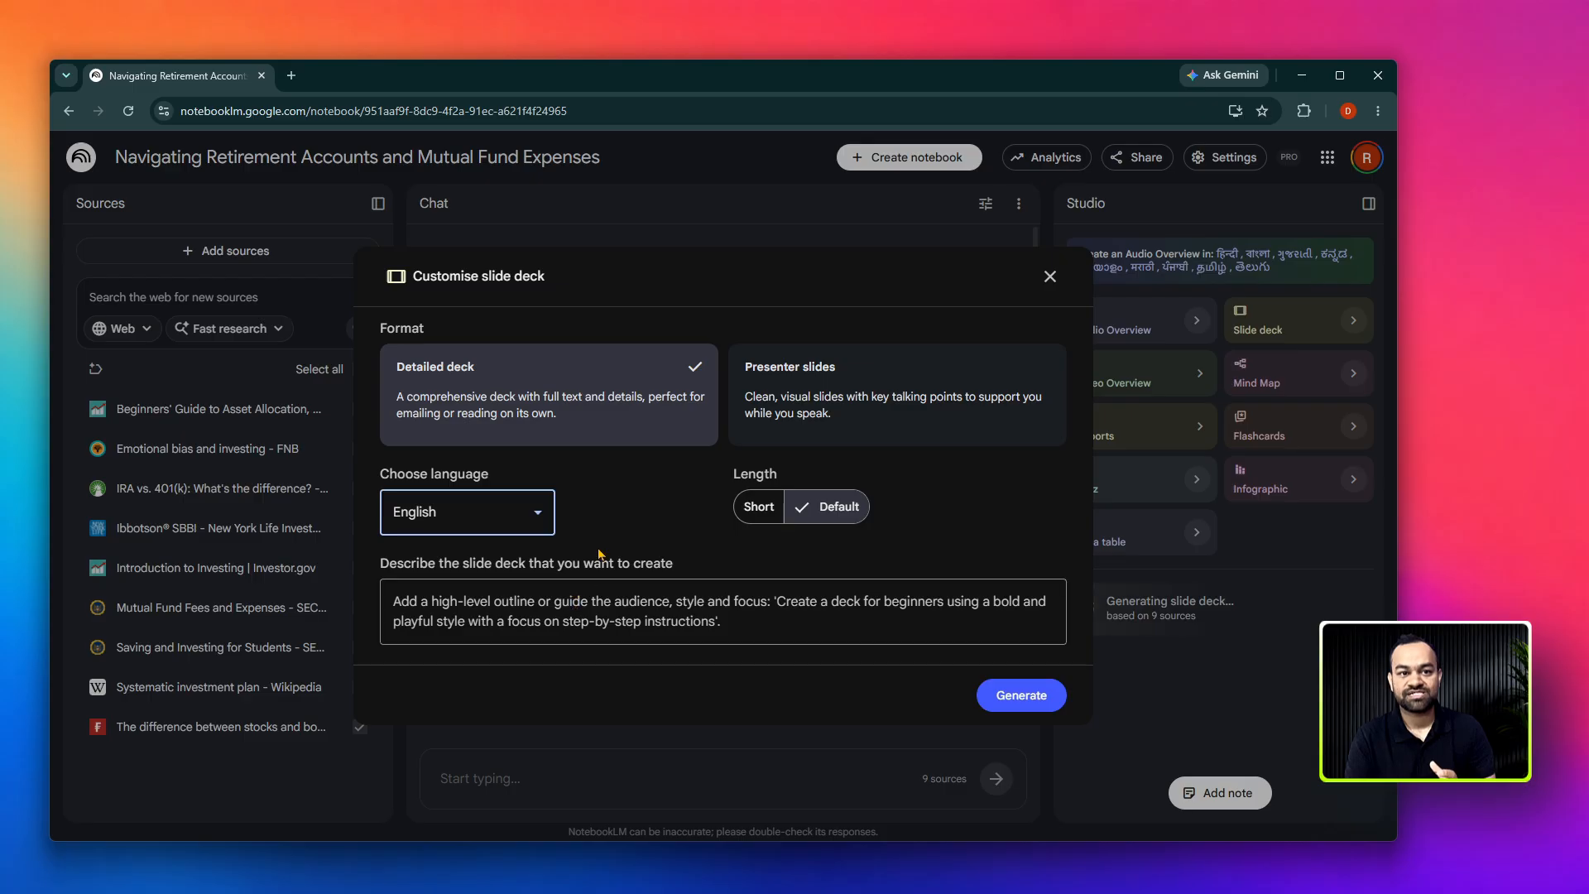
{"action": "left_click", "coordinate": [741, 514]}
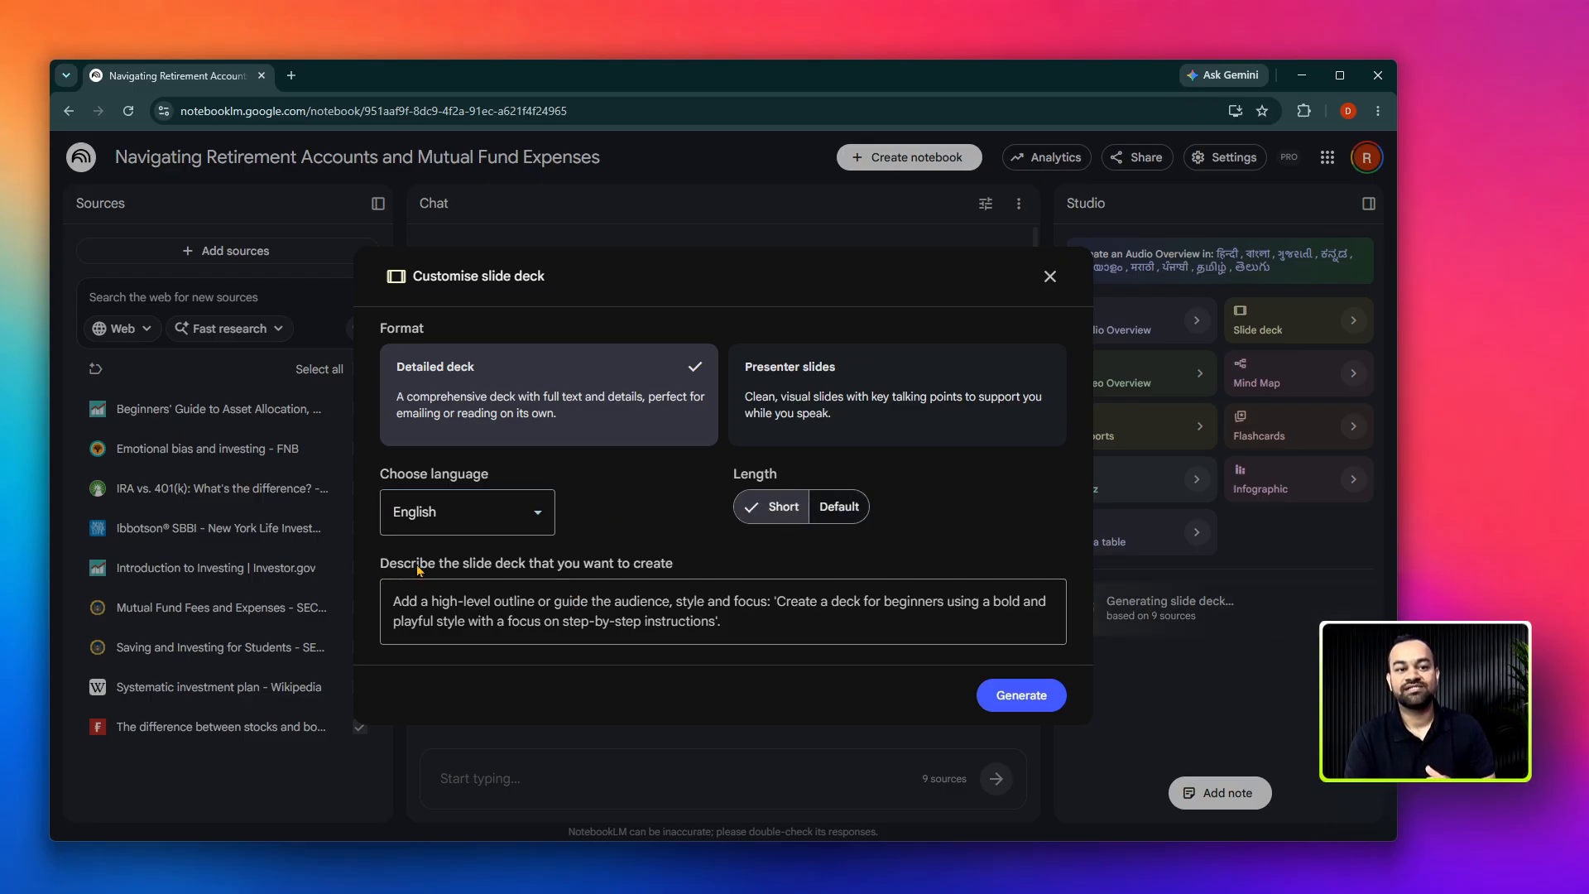
{"action": "left_click_drag", "start_coordinate": [418, 569], "coordinate": [695, 570]}
{"action": "left_click", "coordinate": [695, 570]}
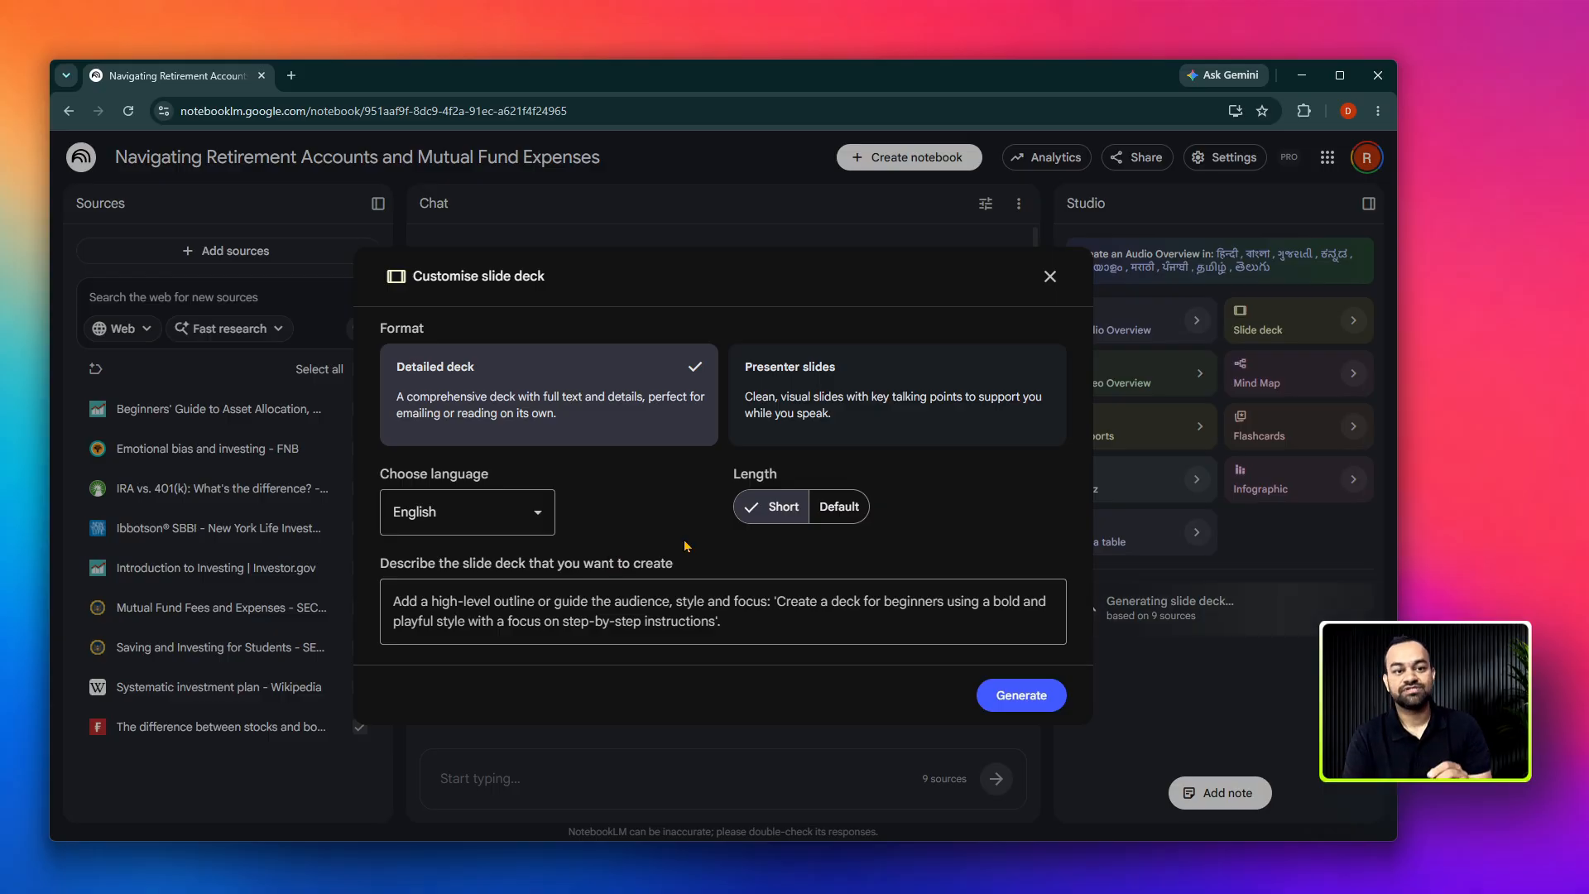
Generate the configured short detailed deck and set up another slide deck as Presenter slides in English with Default length.
{"action": "left_click", "coordinate": [1002, 697]}
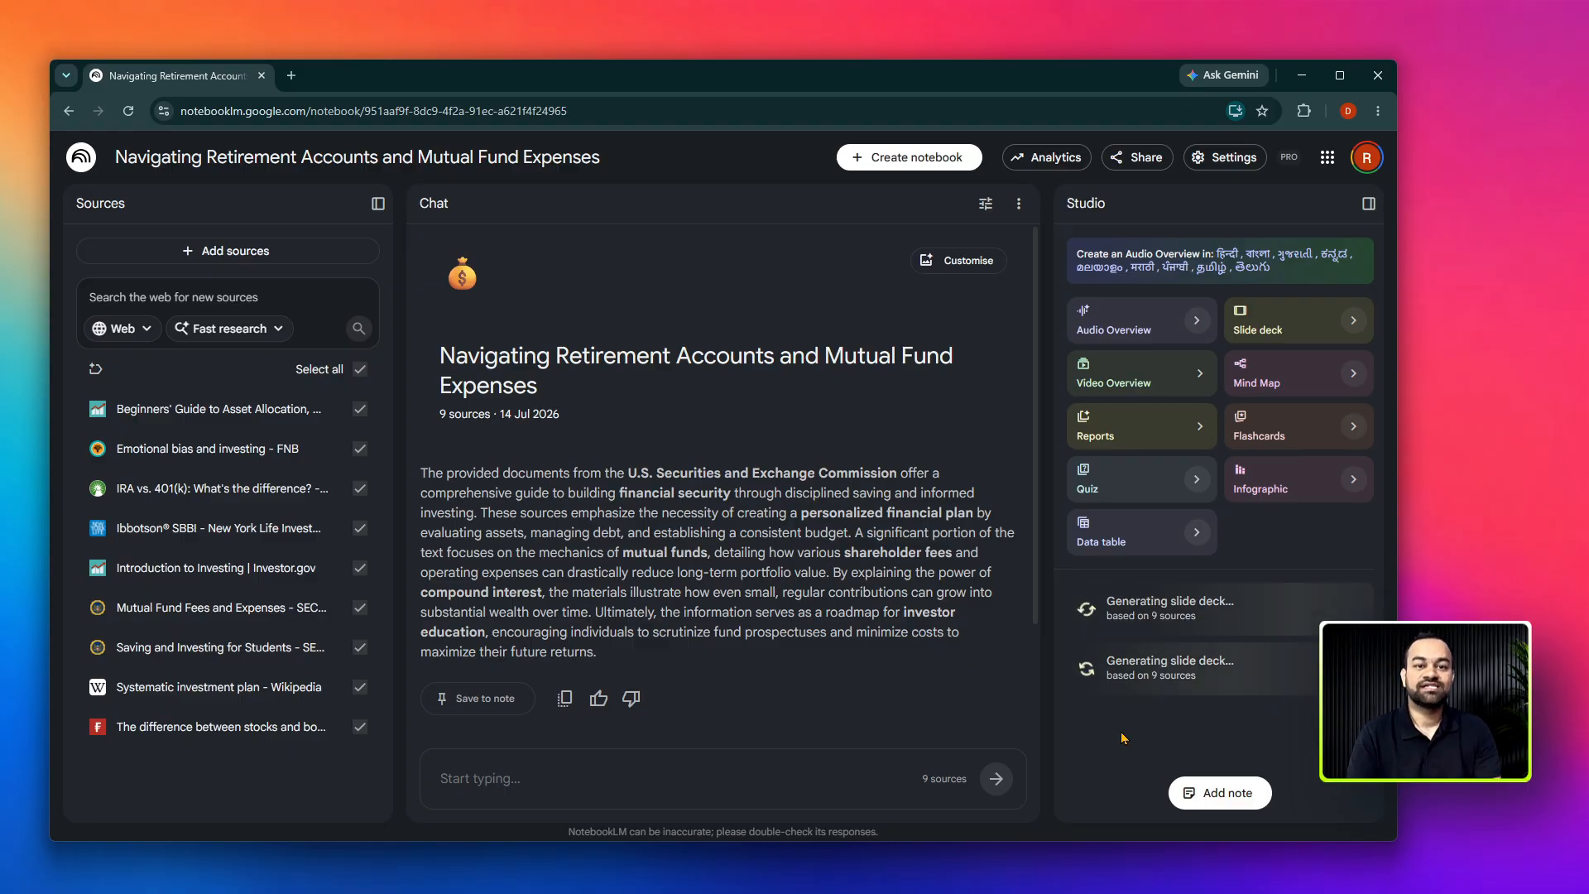
{"action": "left_click", "coordinate": [1355, 322]}
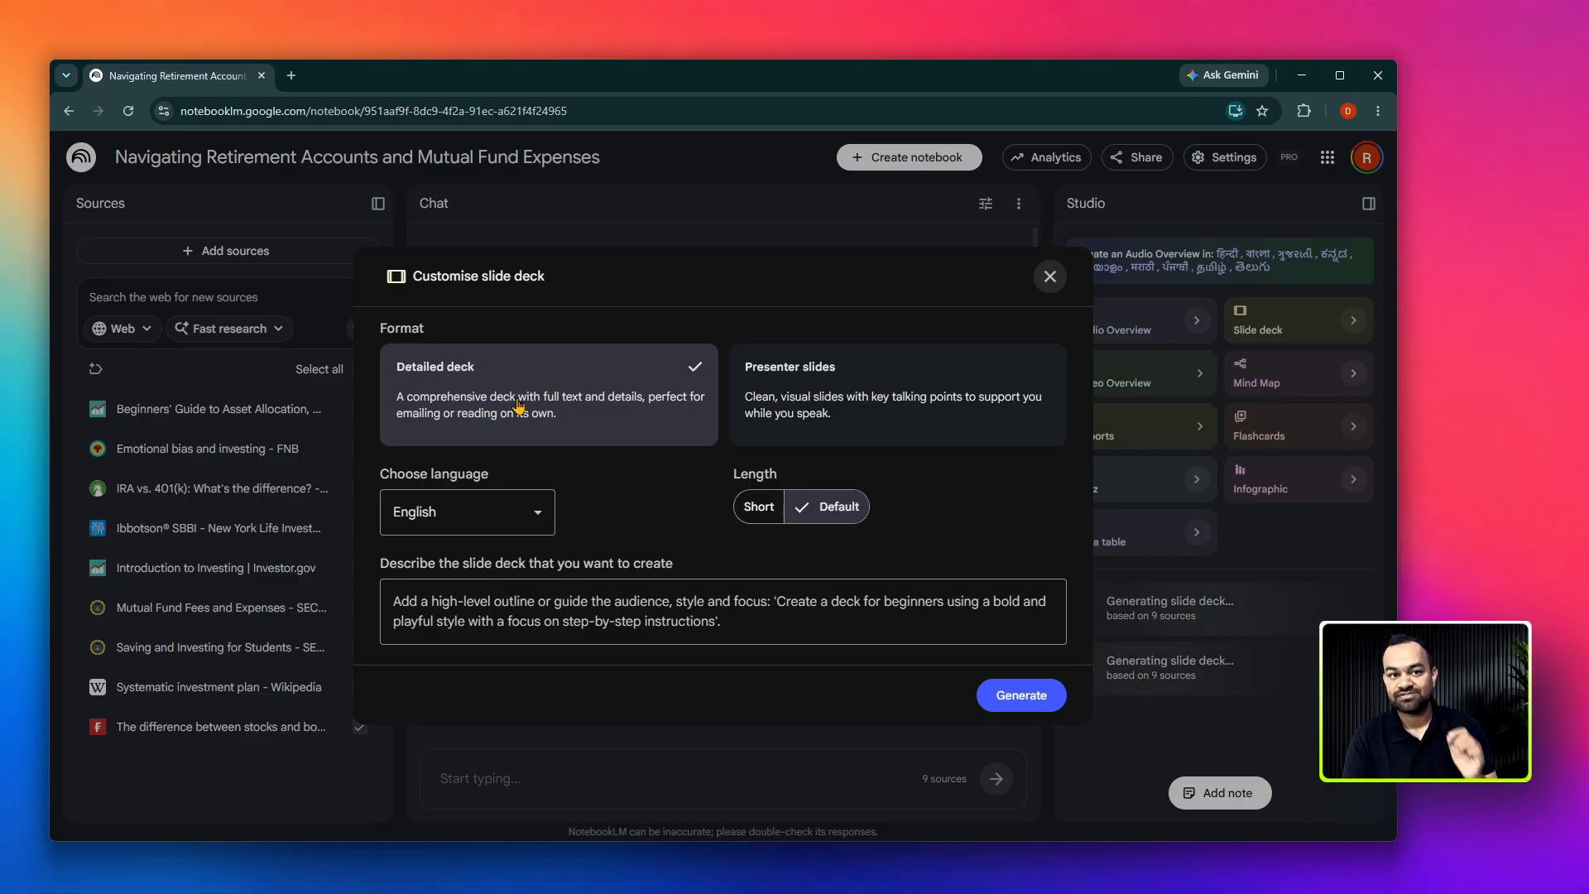
{"action": "left_click", "coordinate": [821, 405]}
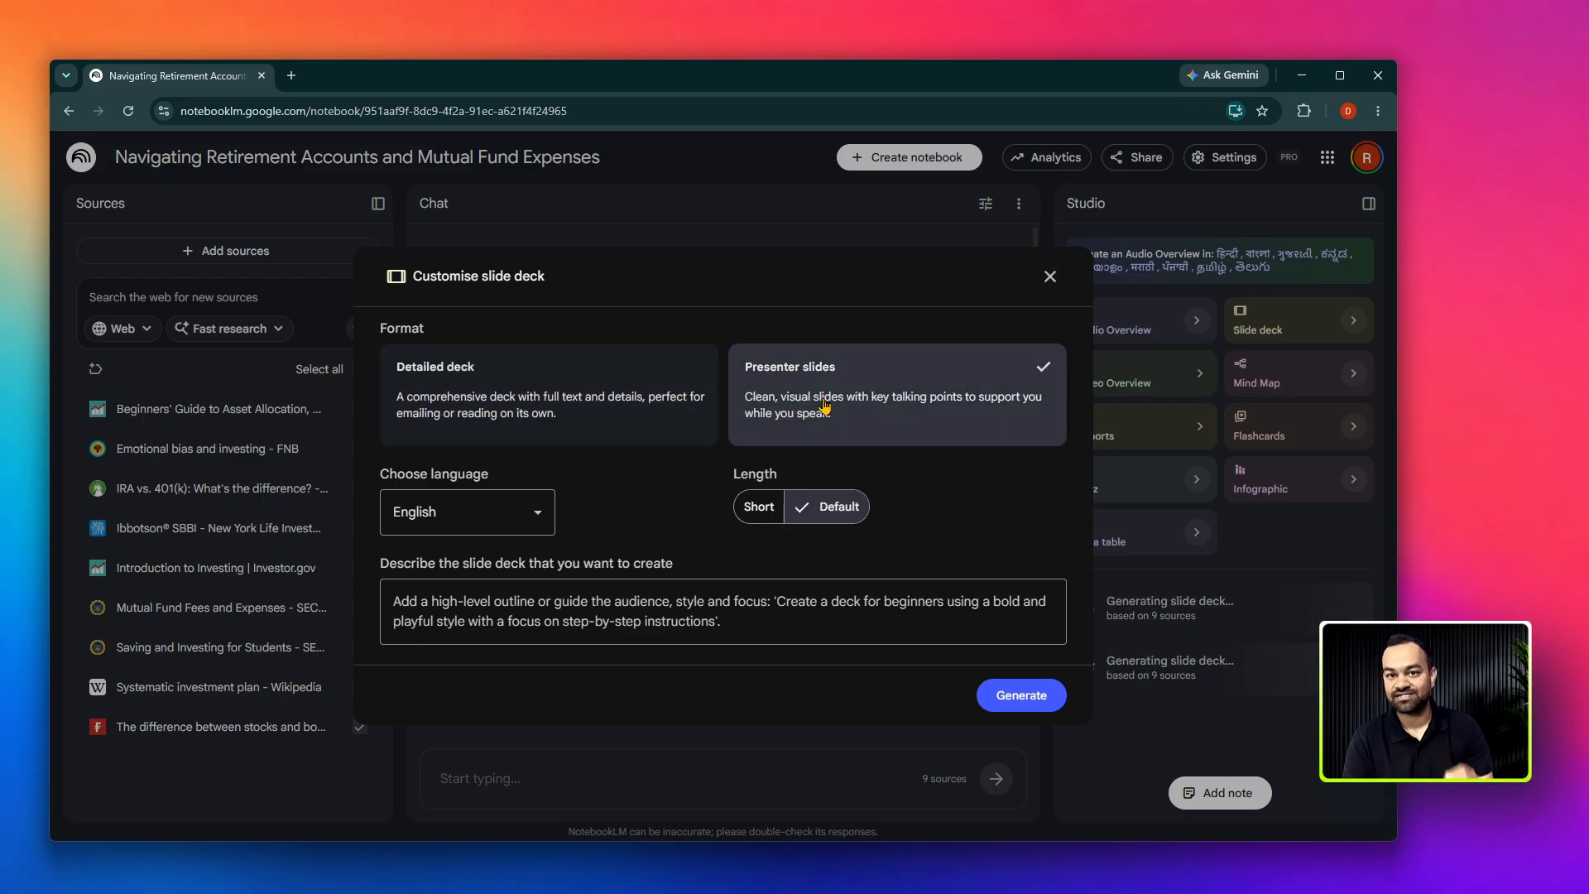
{"action": "left_click_drag", "start_coordinate": [391, 478], "coordinate": [508, 473]}
{"action": "left_click", "coordinate": [508, 473]}
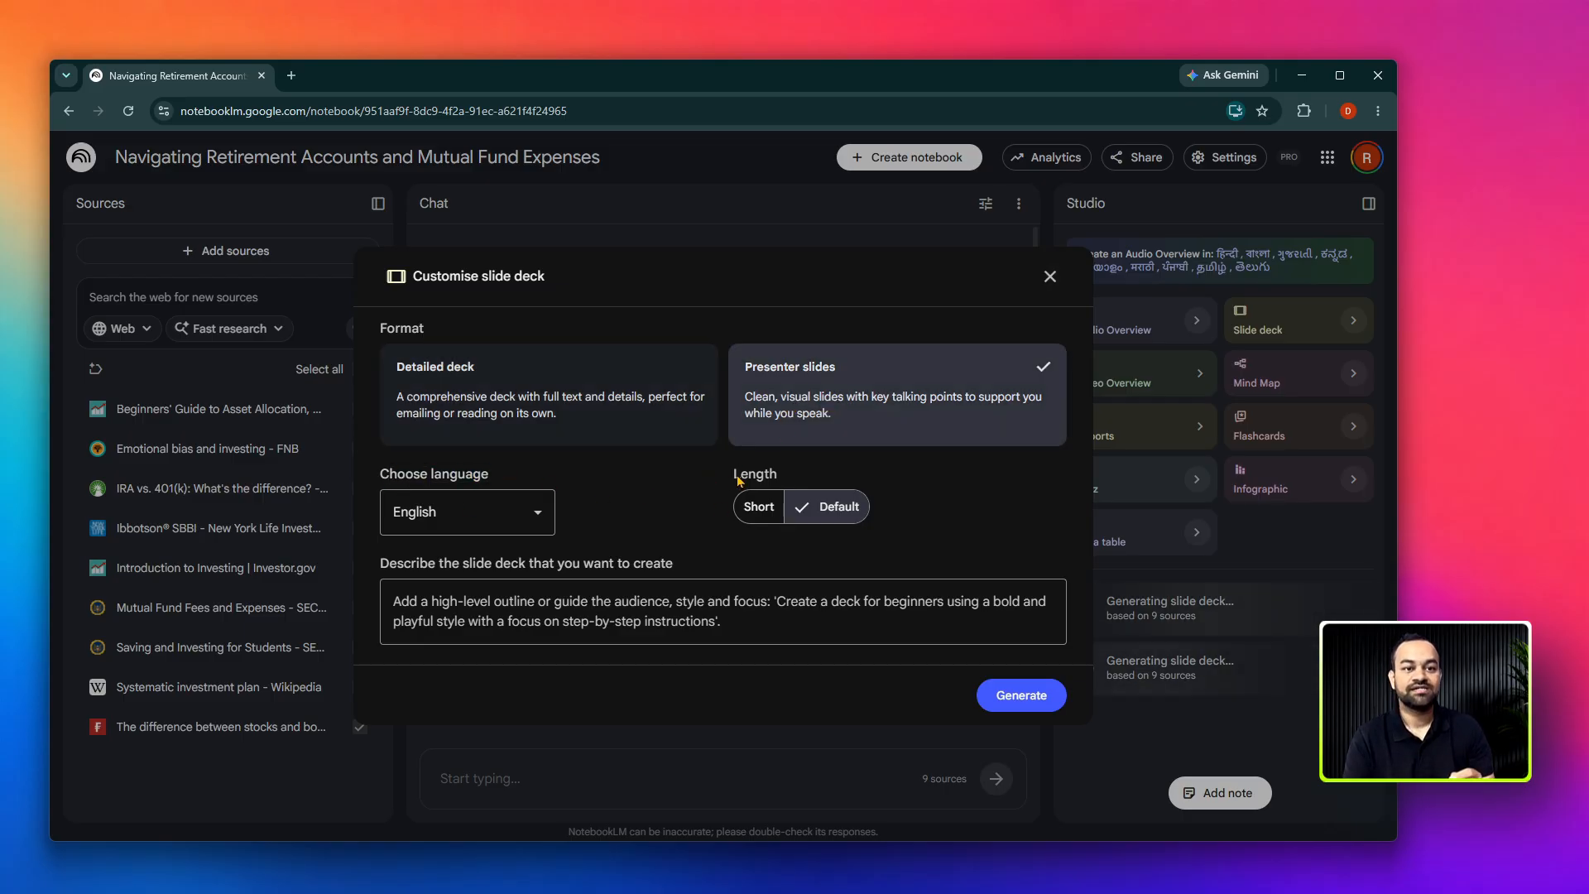
{"action": "left_click_drag", "start_coordinate": [731, 476], "coordinate": [778, 480]}
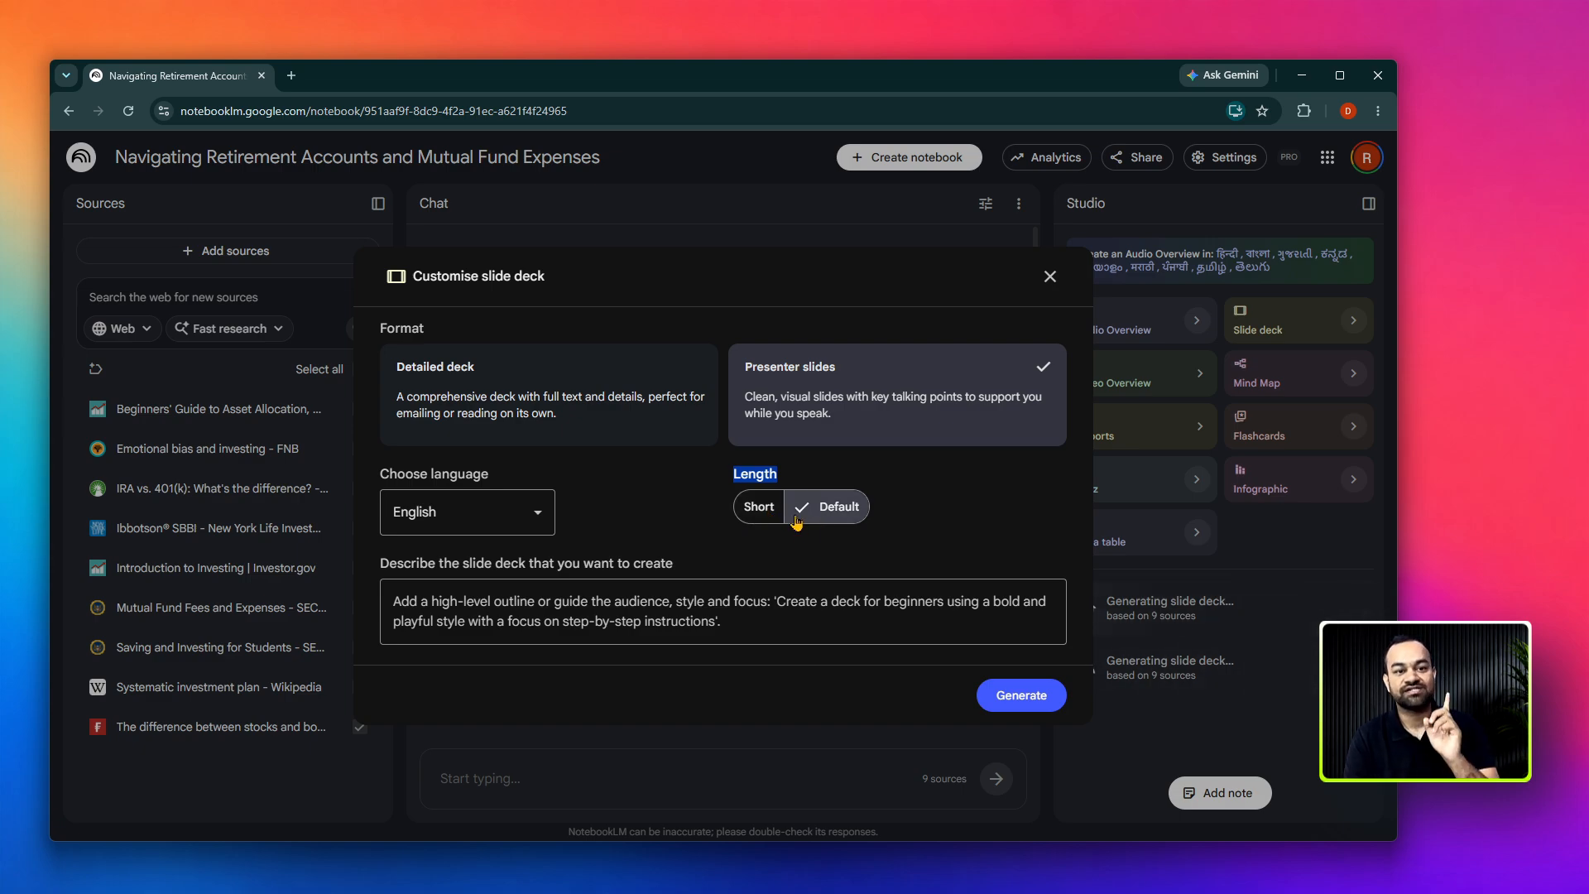
Paste the prepared design prompt with the "1 slide = 1 message" rule as the deck description and generate the deck.
{"action": "left_click", "coordinate": [757, 635]}
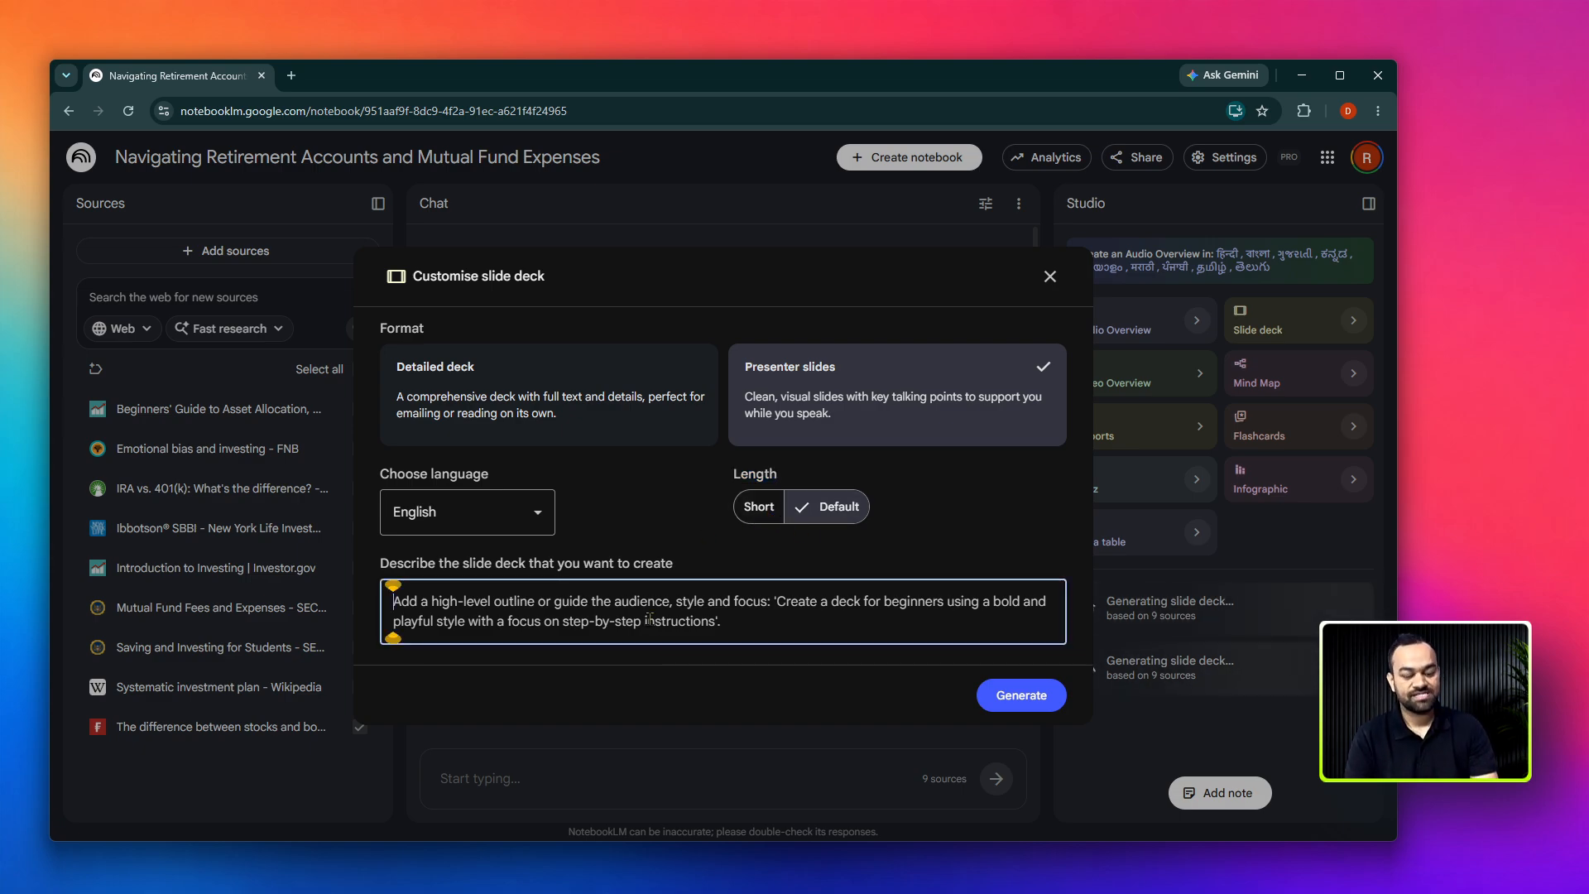
{"action": "key", "text": "ctrl+v"}
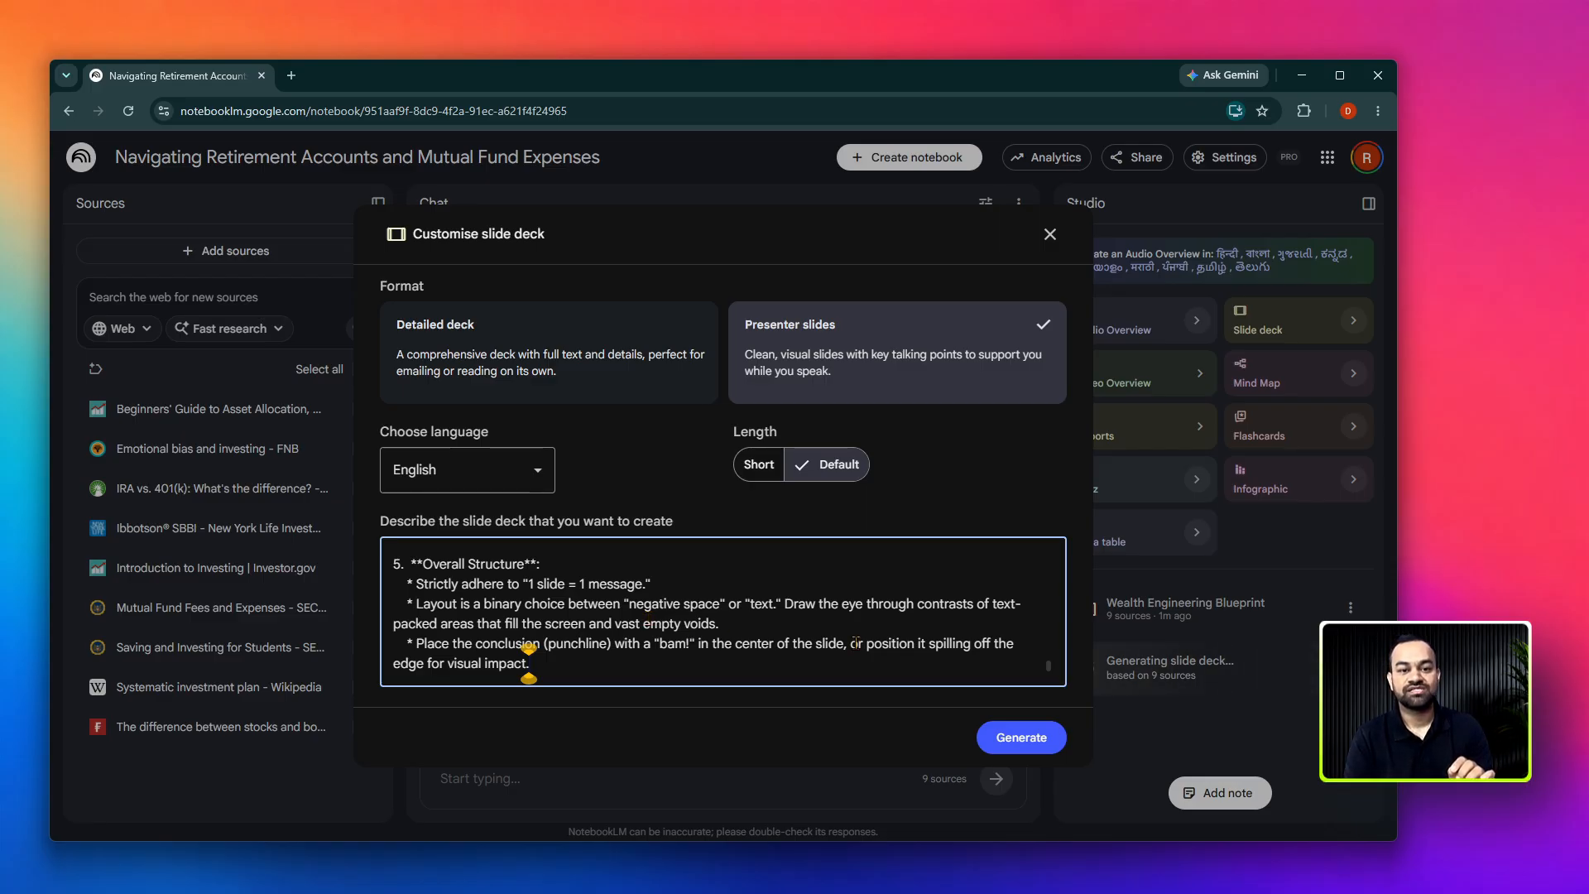
{"action": "scroll", "coordinate": [856, 642], "scroll_direction": "up", "scroll_amount": 1}
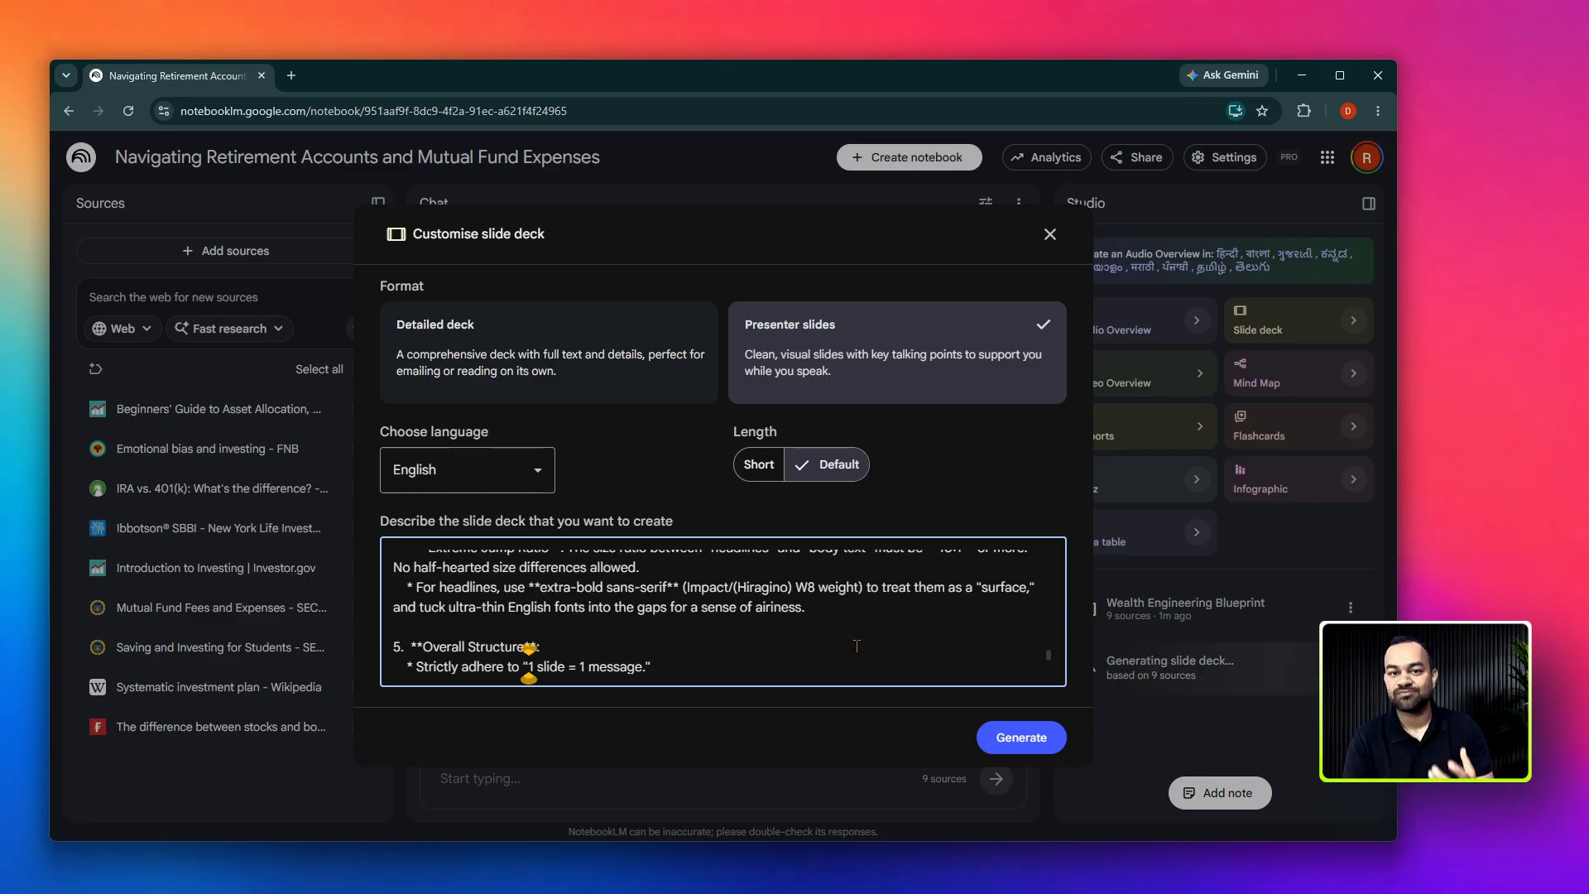
{"action": "scroll", "coordinate": [856, 645], "scroll_direction": "down", "scroll_amount": 1}
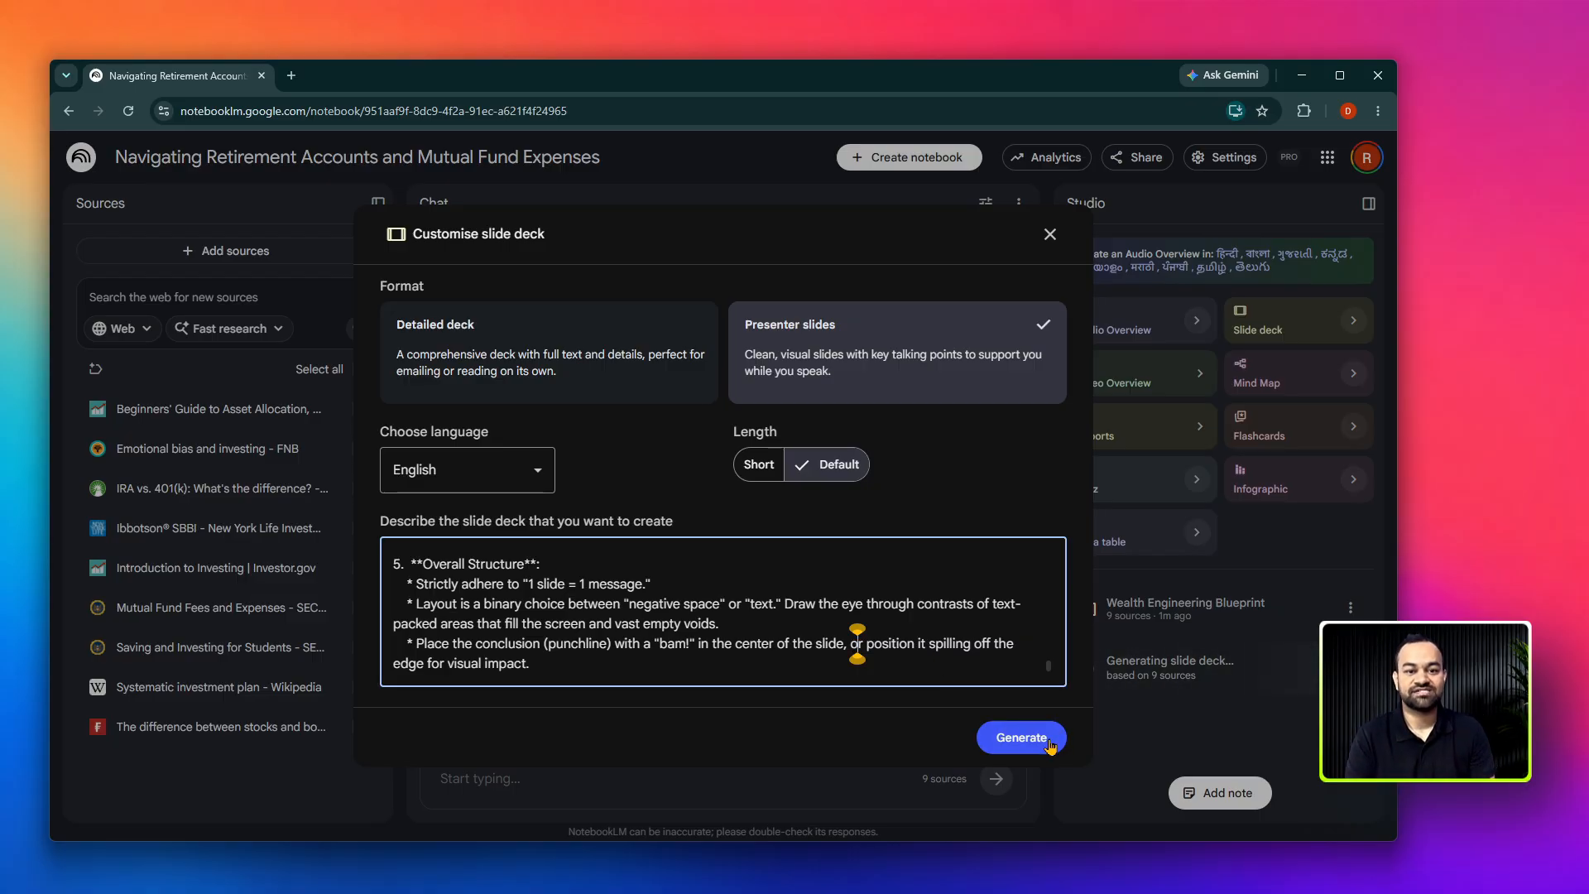
{"action": "left_click", "coordinate": [1019, 743]}
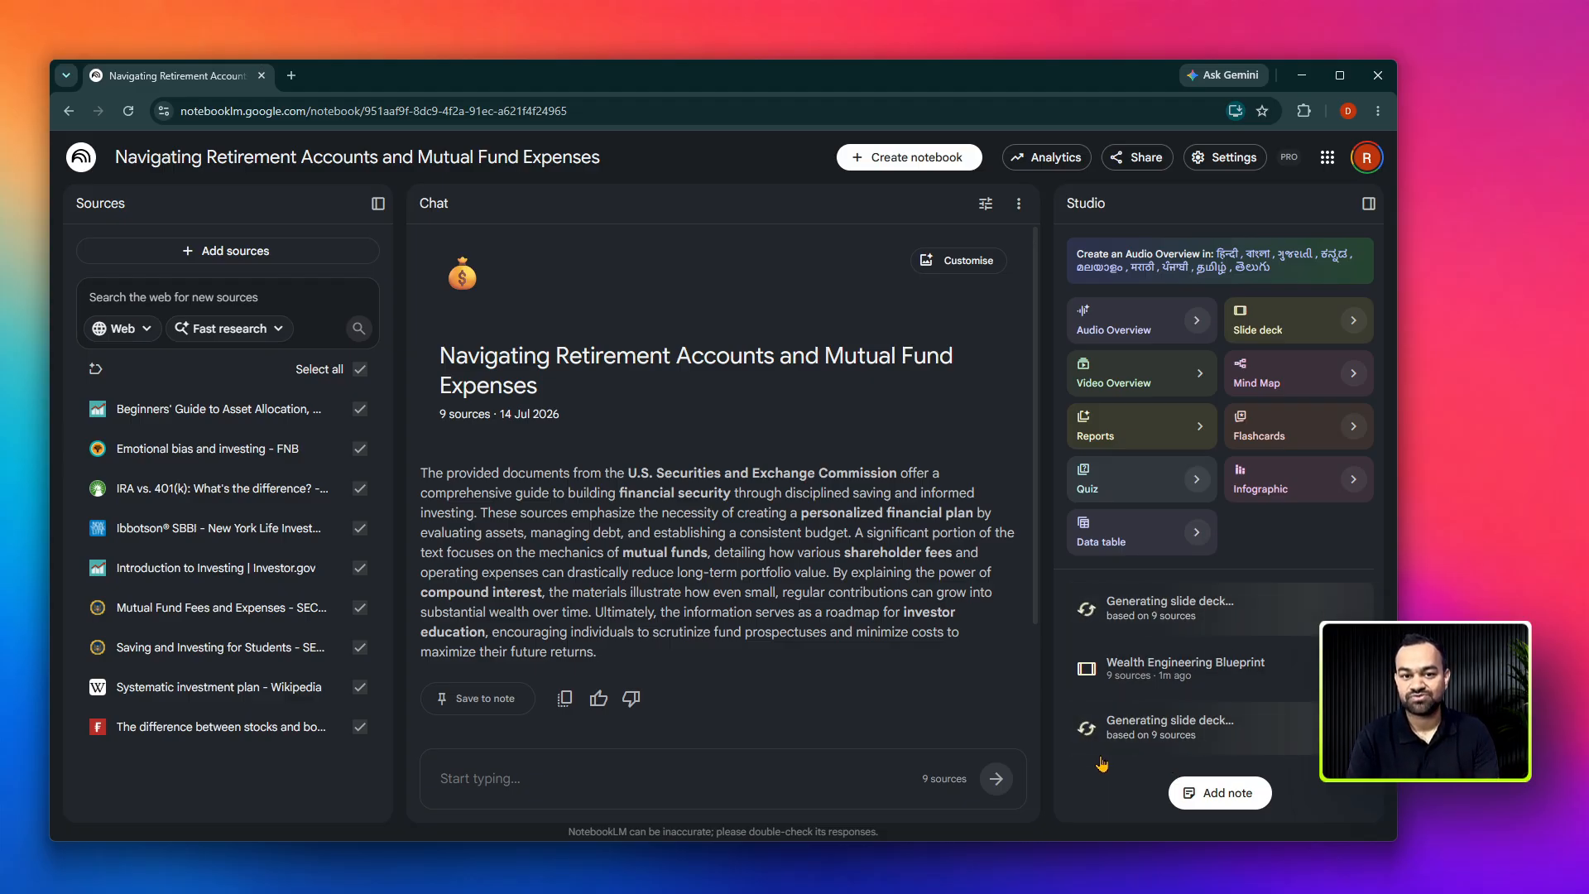
Open the Wealth Engineering Blueprint deck in the expanded viewer and look through its slides.
{"action": "left_click", "coordinate": [1170, 667]}
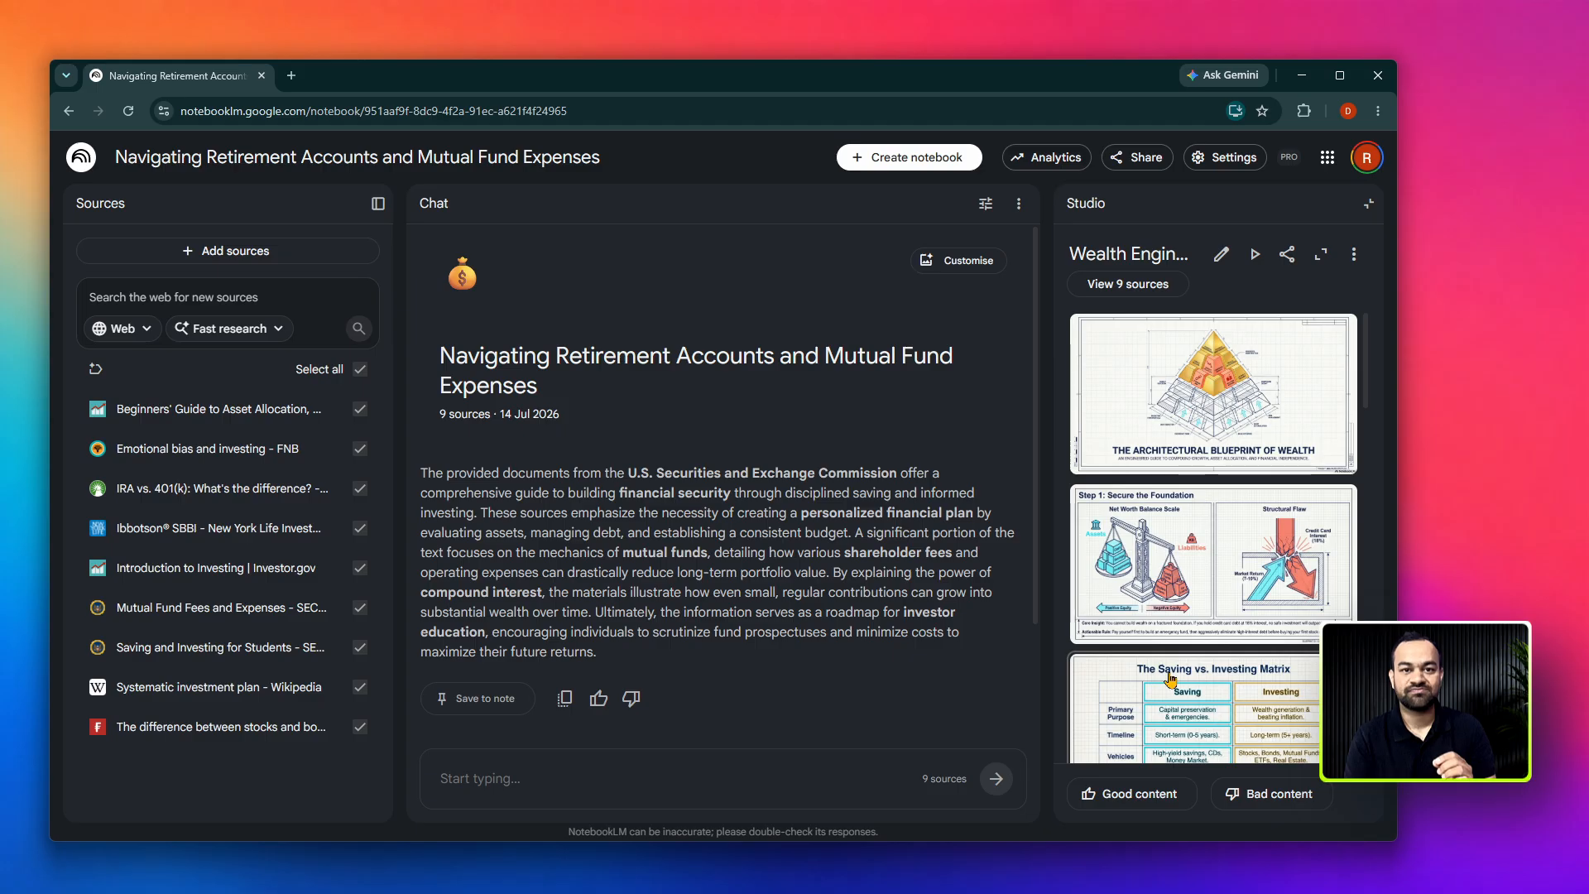
{"action": "left_click", "coordinate": [1320, 255]}
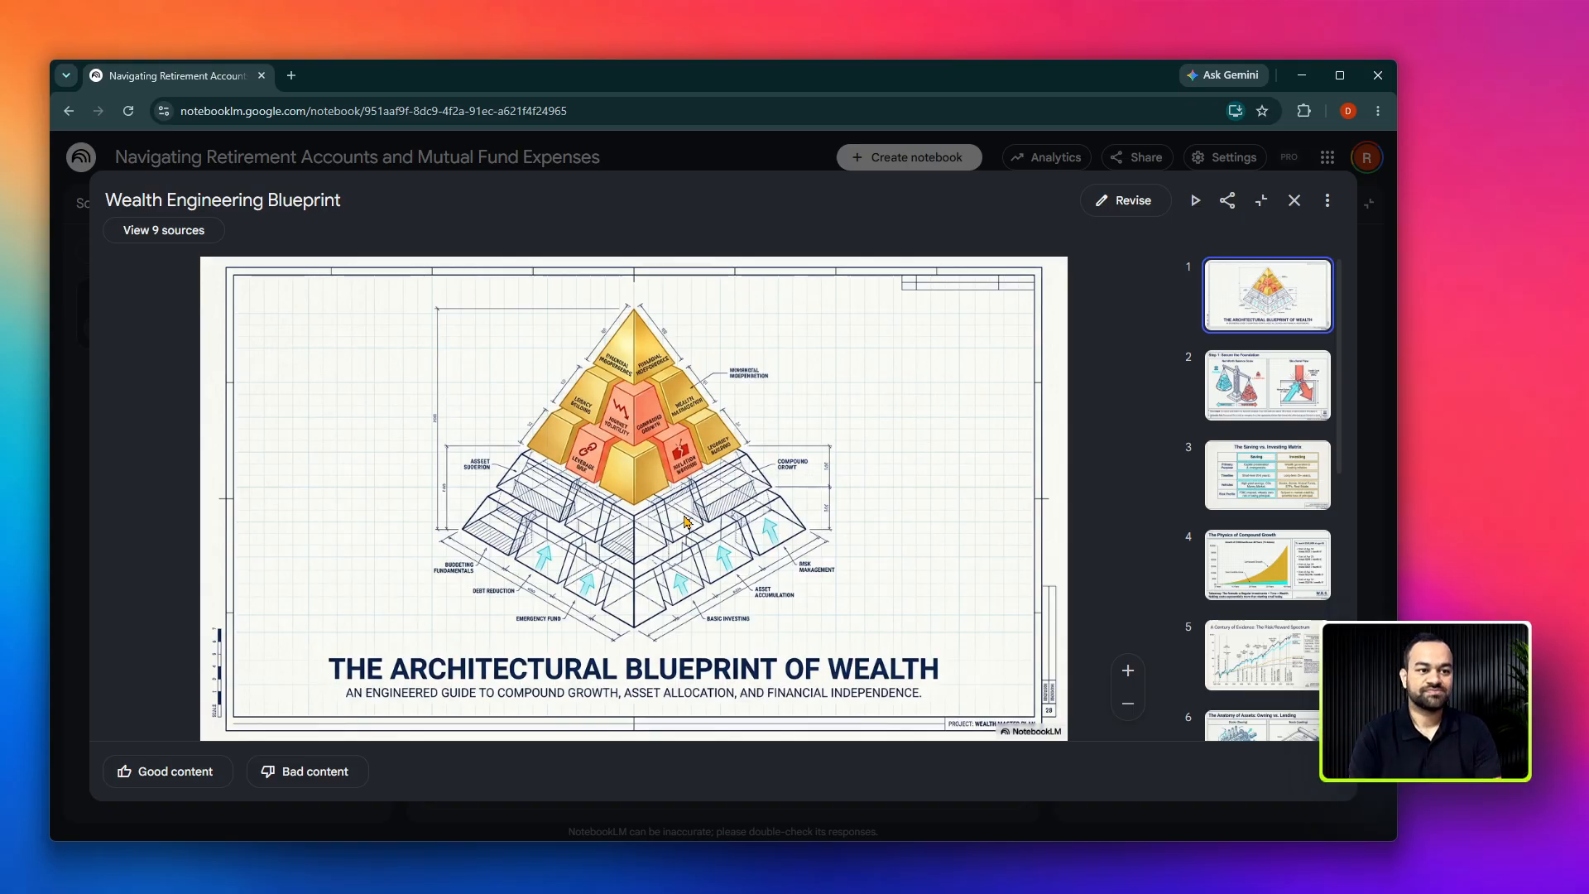
{"action": "left_click", "coordinate": [1259, 399]}
{"action": "key", "text": "Down"}
{"action": "key", "text": "Down"}
{"action": "key", "text": "Down"}
{"action": "key", "text": "Down"}
{"action": "key", "text": "Down"}
{"action": "key", "text": "Down"}
{"action": "key", "text": "Down"}
{"action": "key", "text": "Down"}
{"action": "key", "text": "Down"}
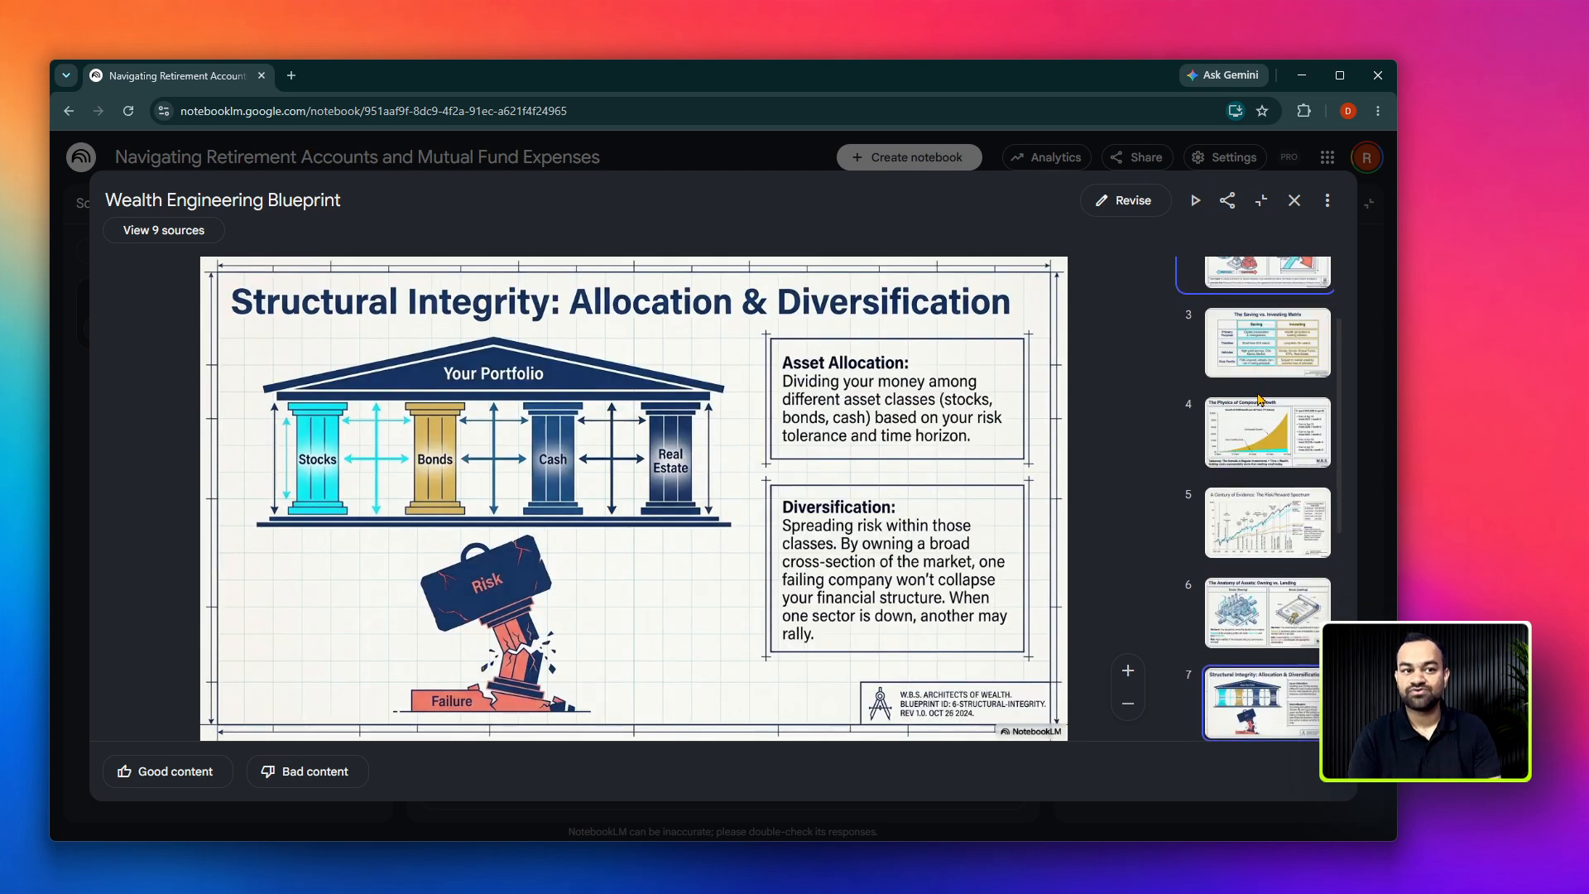
{"action": "key", "text": "Down"}
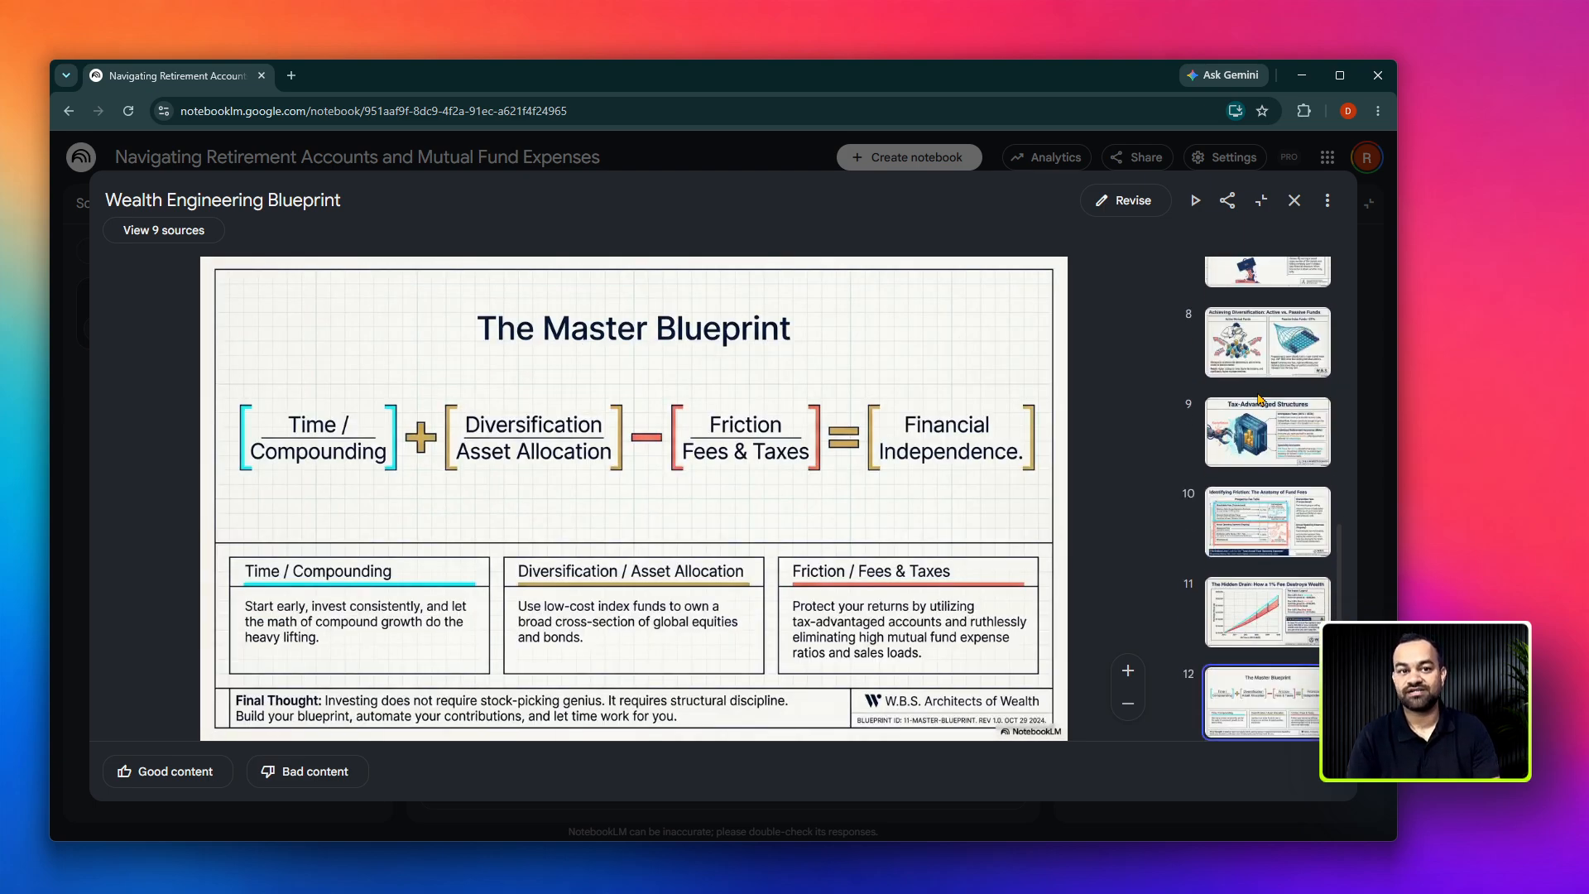
{"action": "key", "text": "Up"}
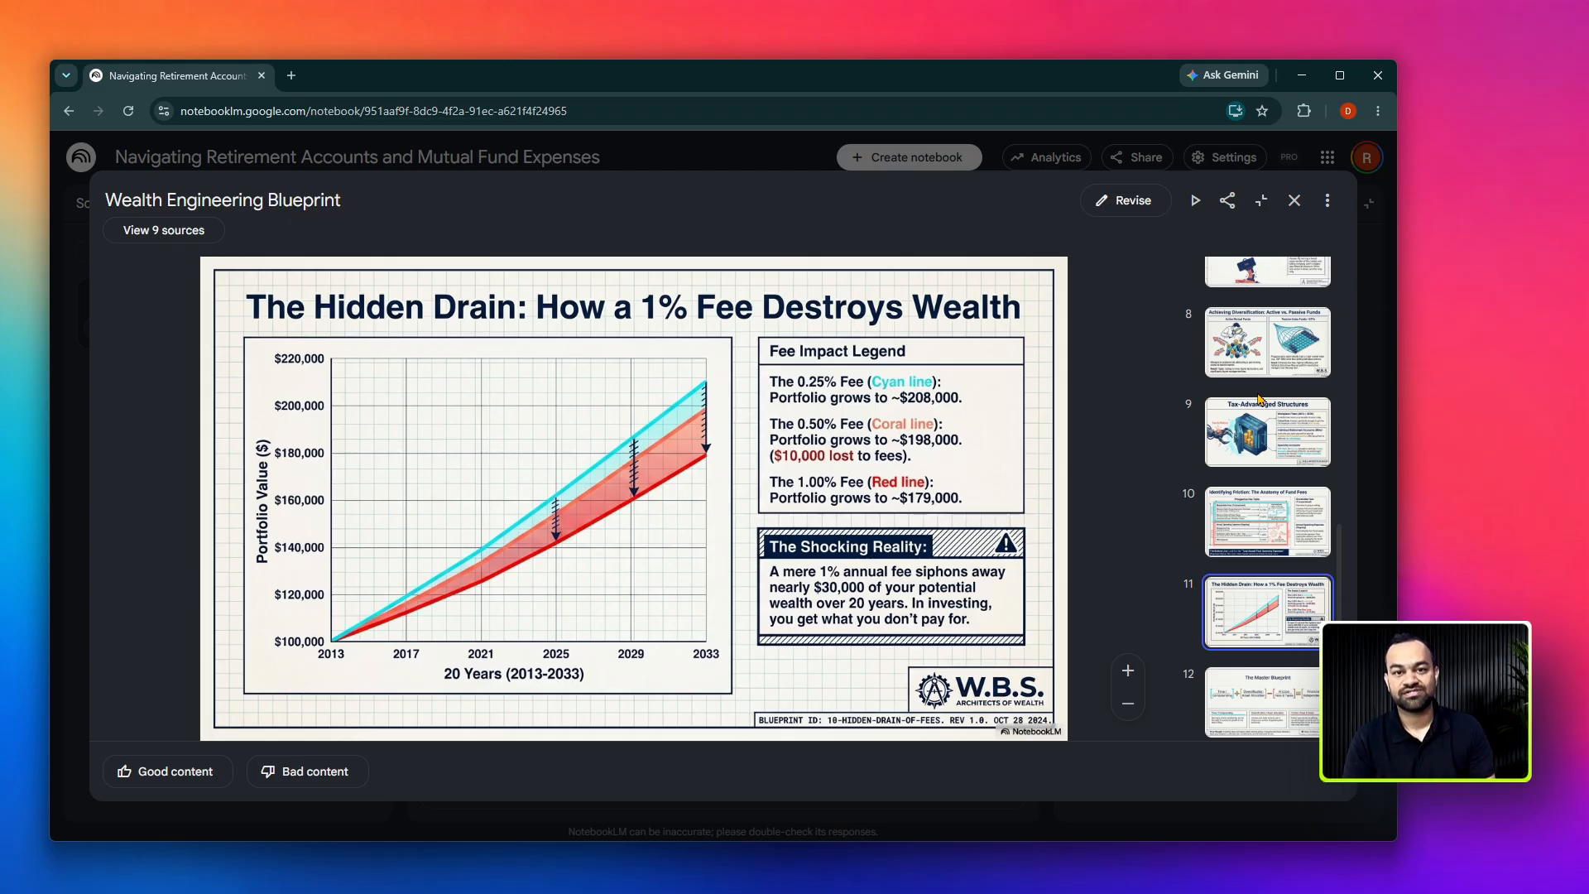
{"action": "key", "text": "Up"}
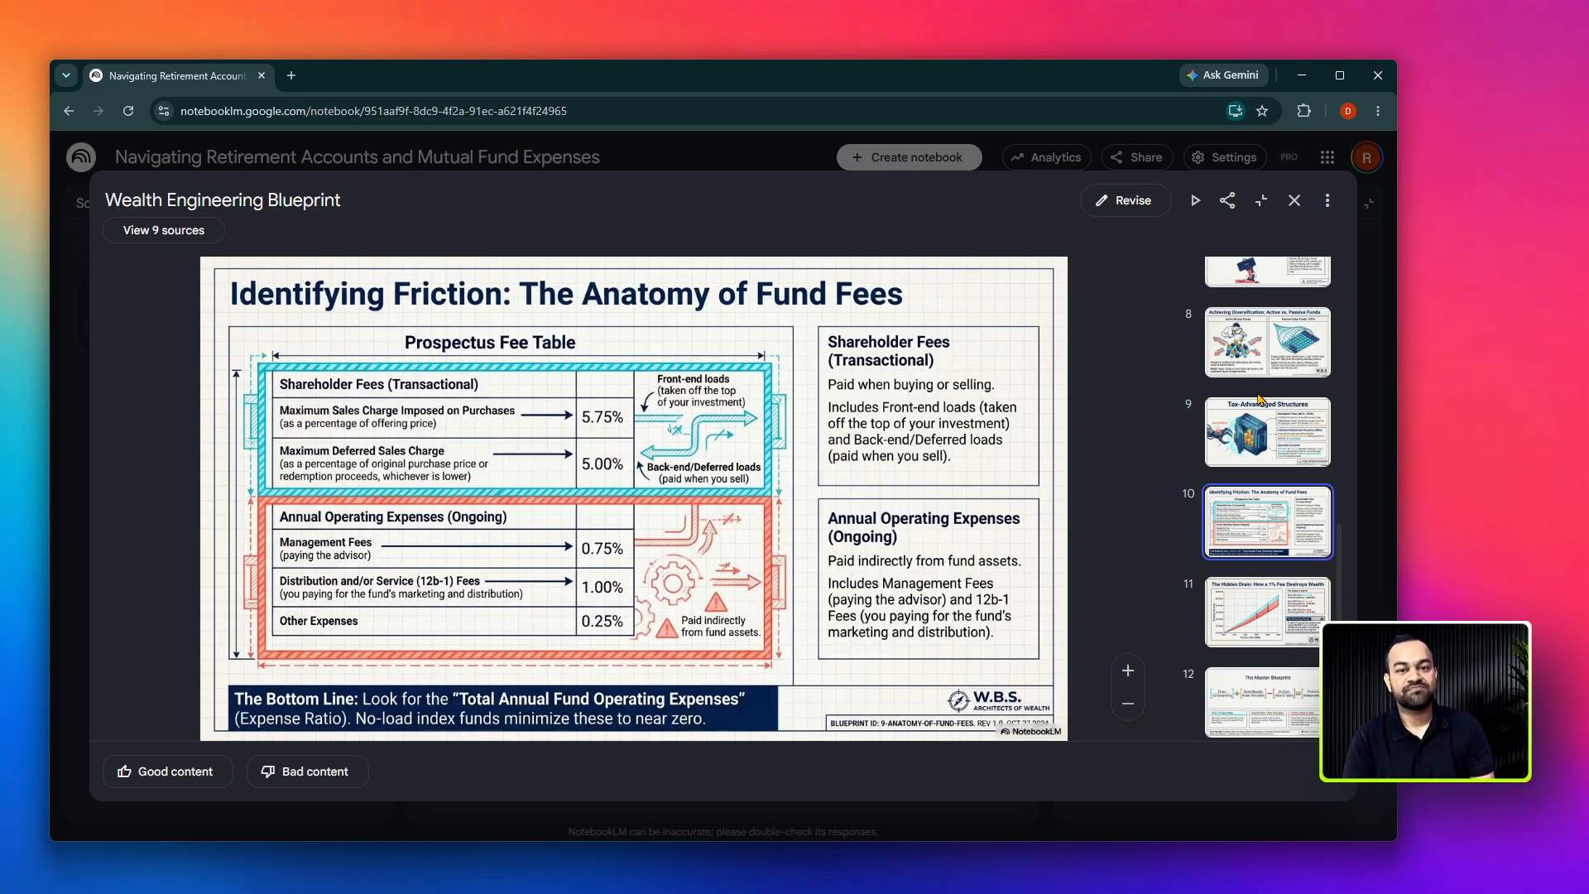
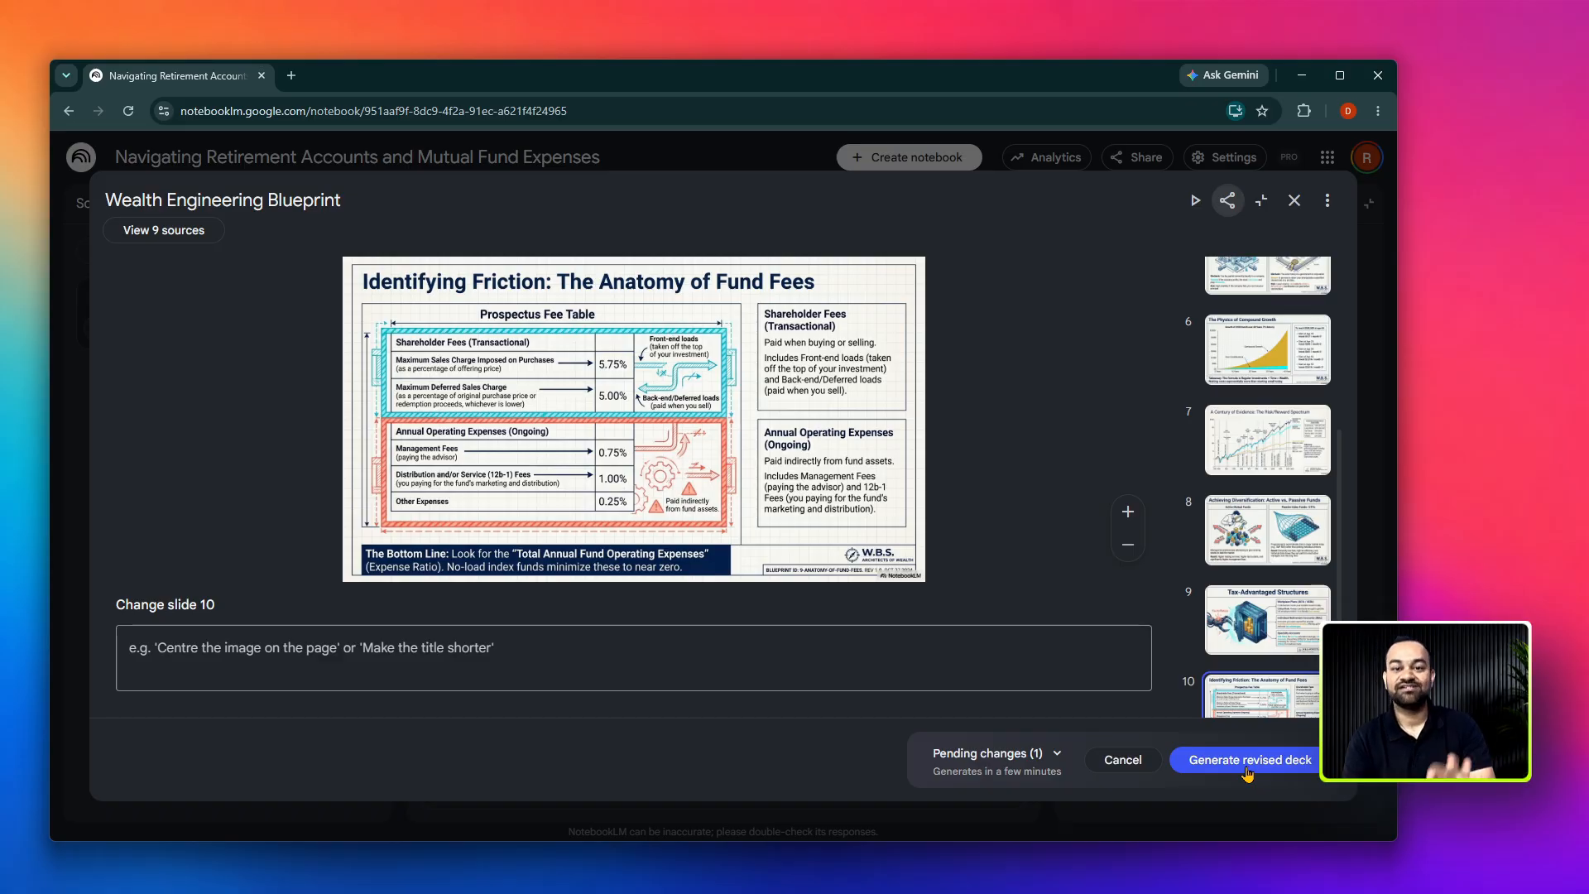
Try to generate the revised Wealth Engineering Blueprint deck with its pending change.
{"action": "left_click", "coordinate": [1247, 761]}
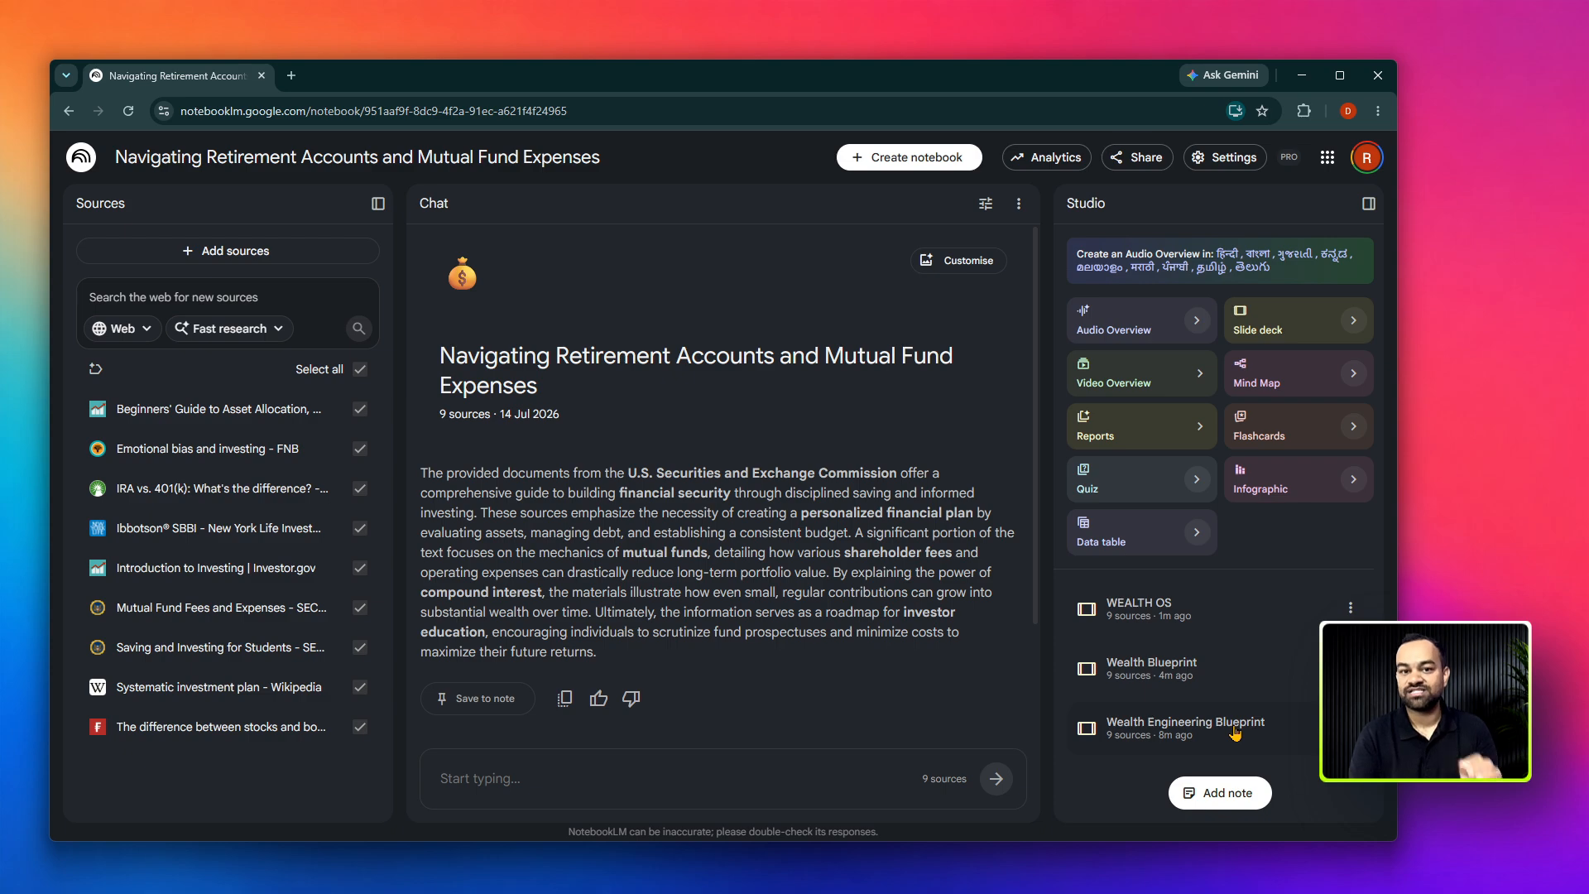
Open the Wealth Blueprint deck in the expanded viewer and look through its slides up to the last one.
{"action": "left_click", "coordinate": [1163, 673]}
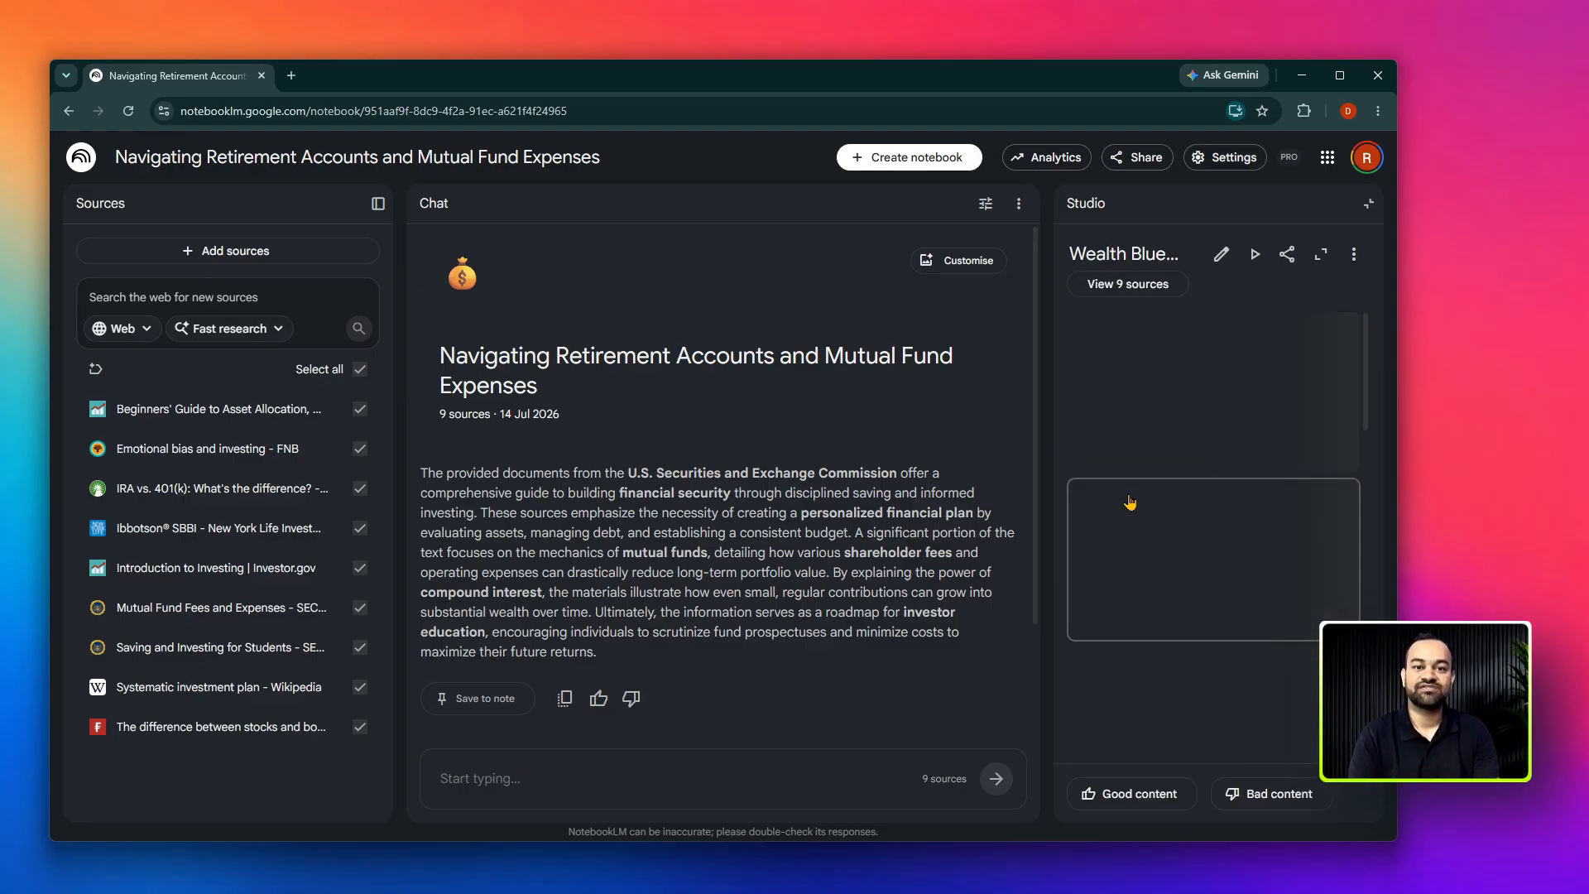
{"action": "left_click", "coordinate": [1320, 254]}
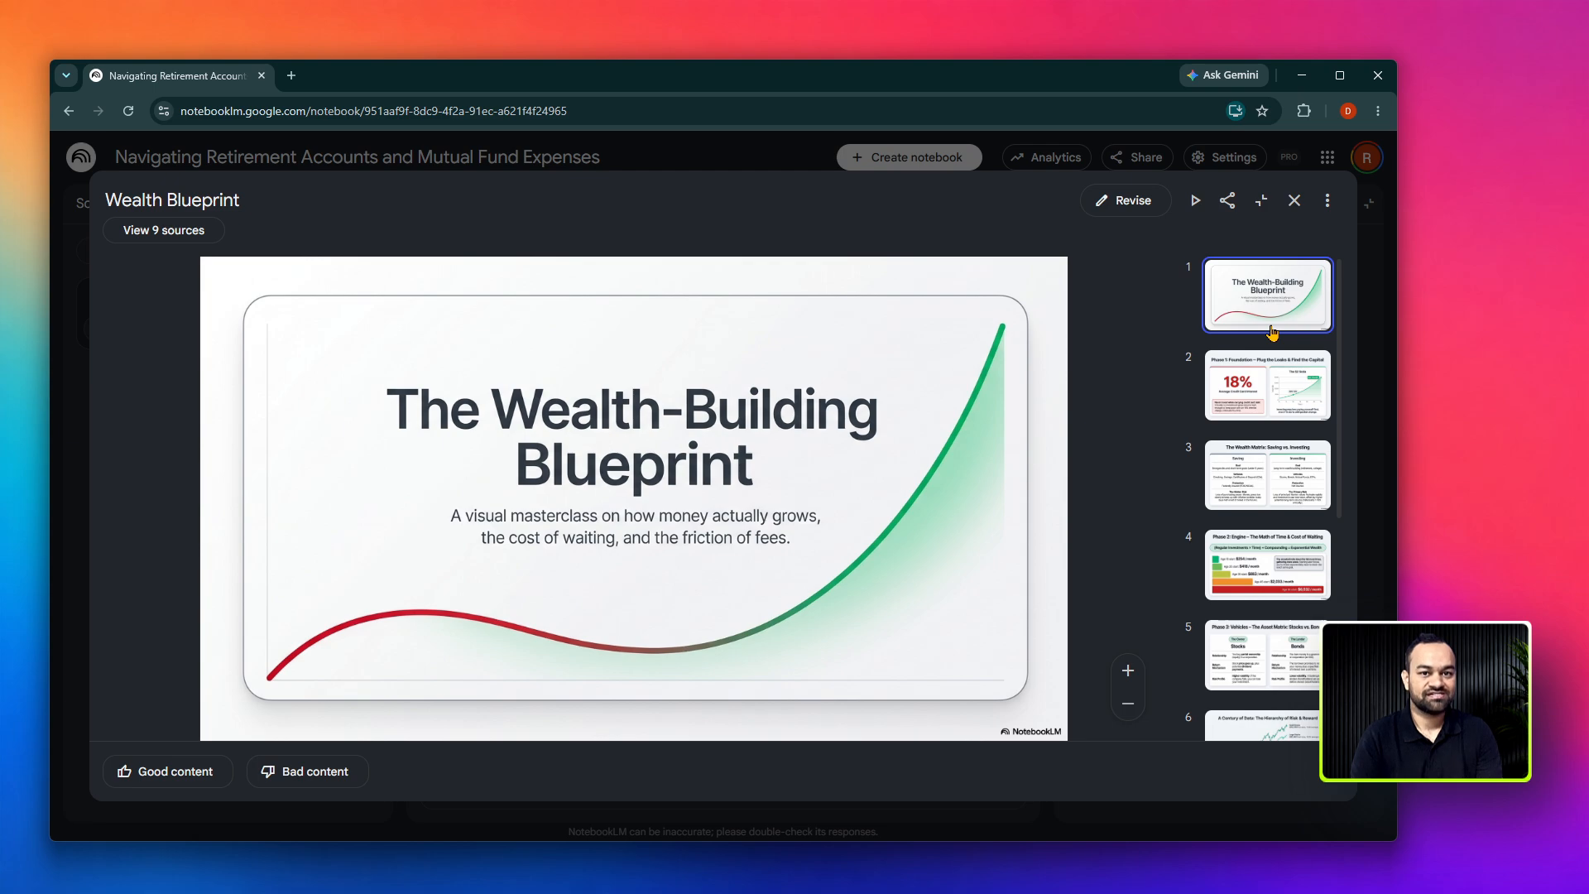
{"action": "key", "text": "Down"}
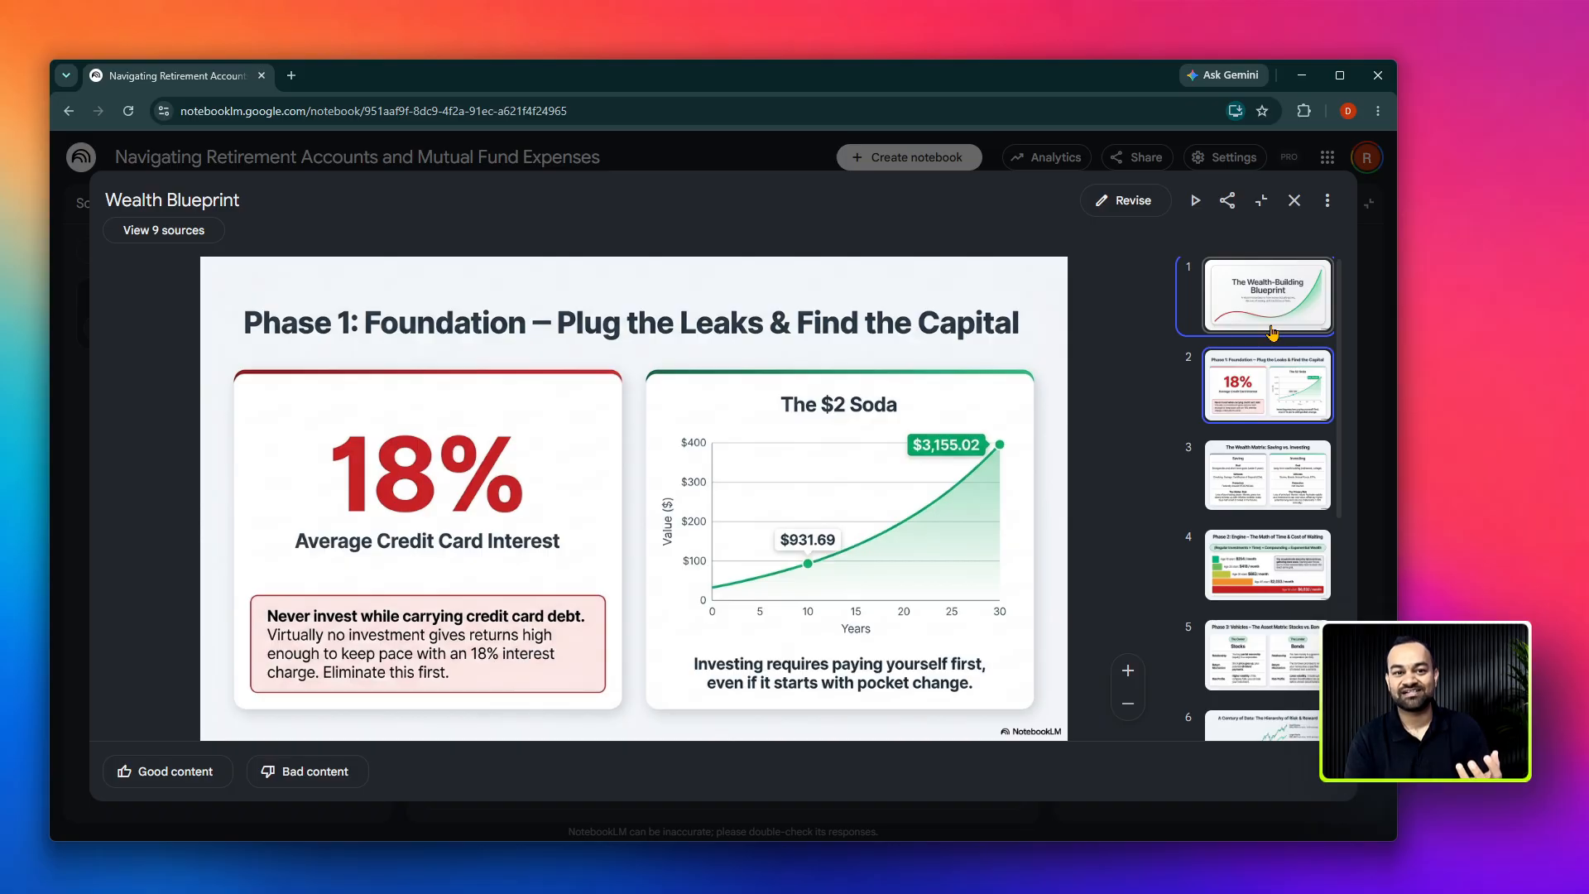
{"action": "key", "text": "Down"}
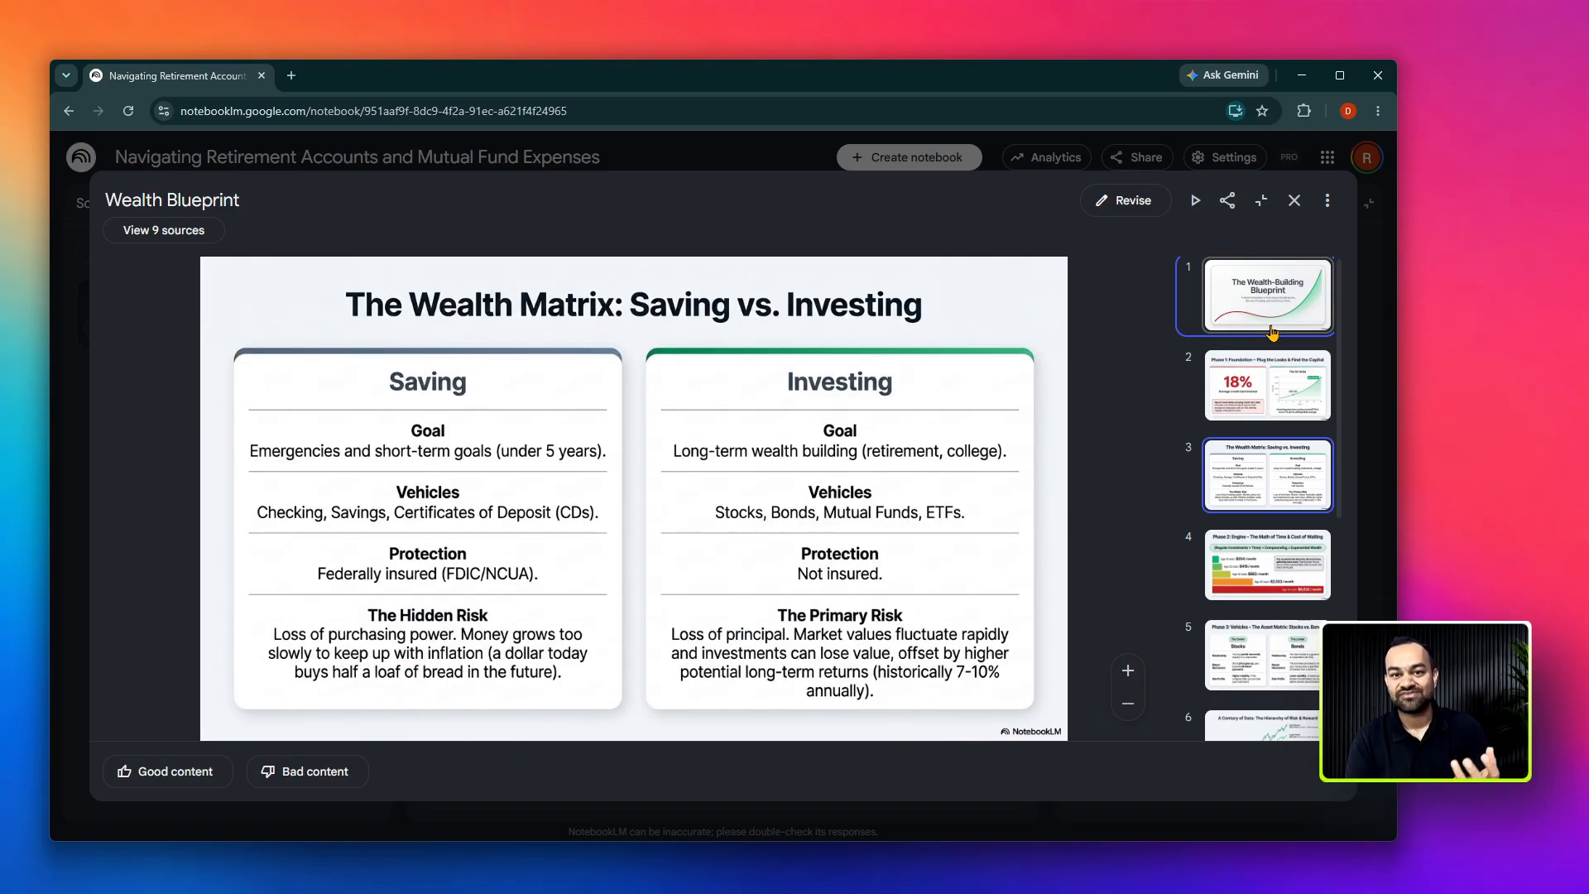
{"action": "key", "text": "Down"}
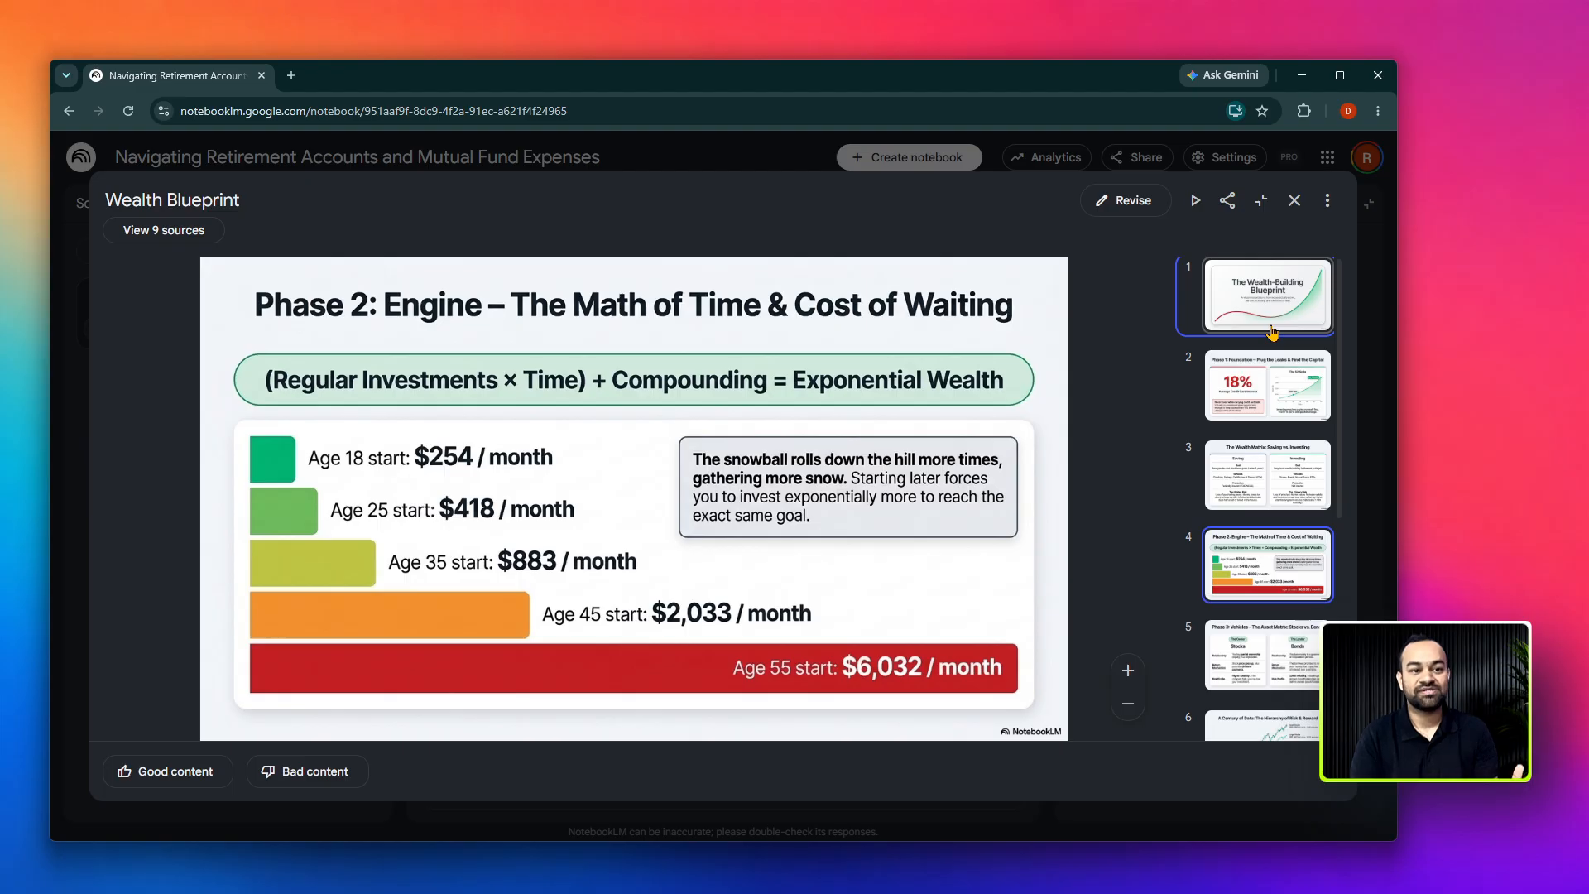
{"action": "key", "text": "Down"}
{"action": "key", "text": "End"}
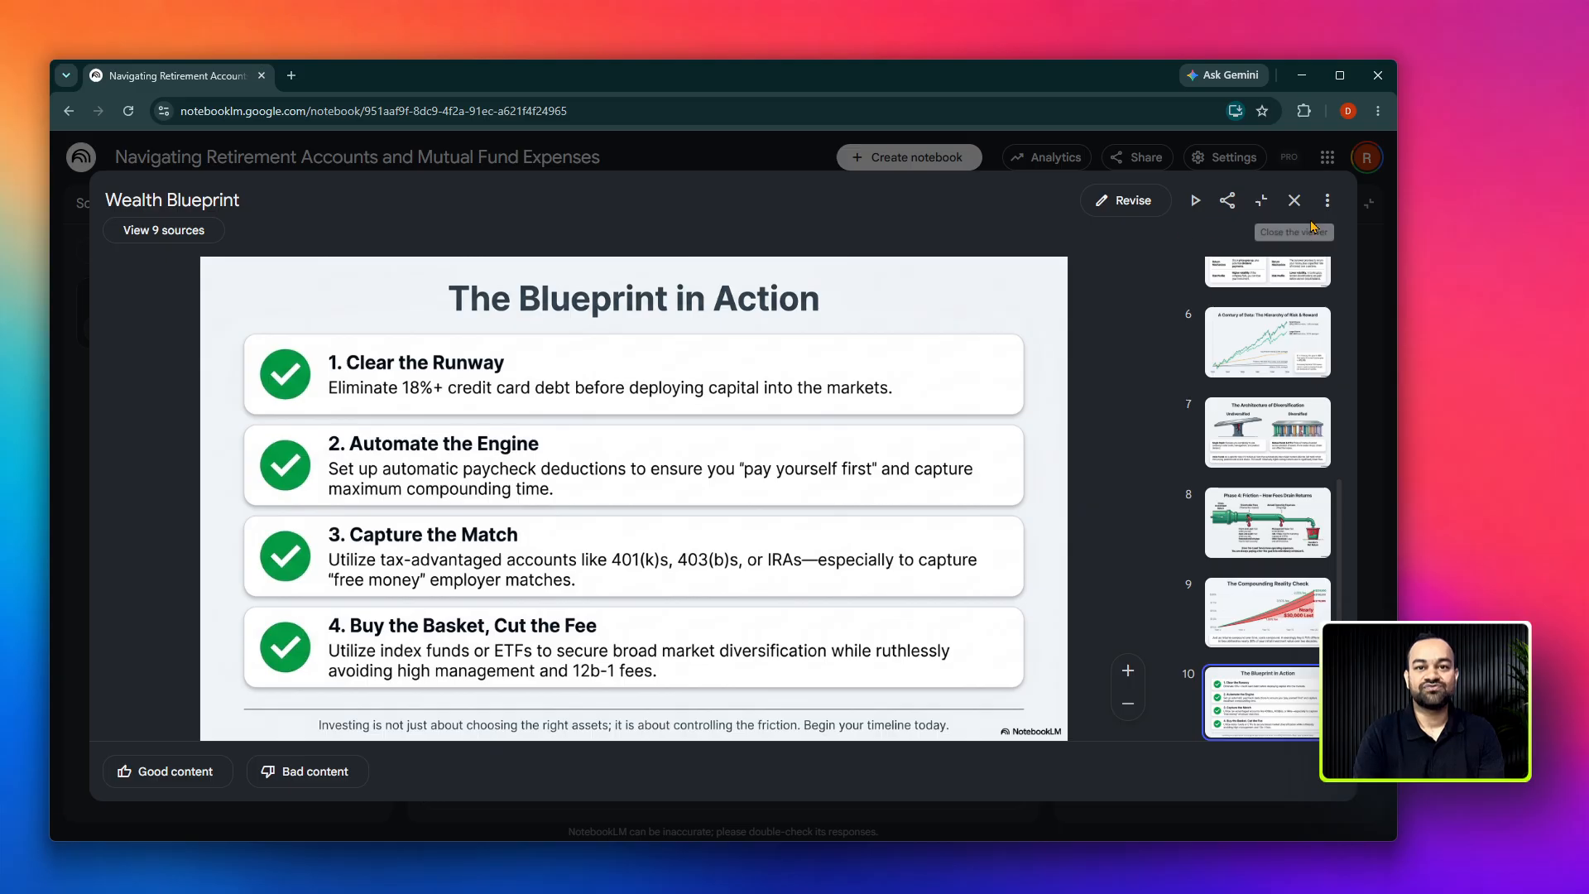
Download the Wealth Blueprint deck.
{"action": "left_click", "coordinate": [1328, 202]}
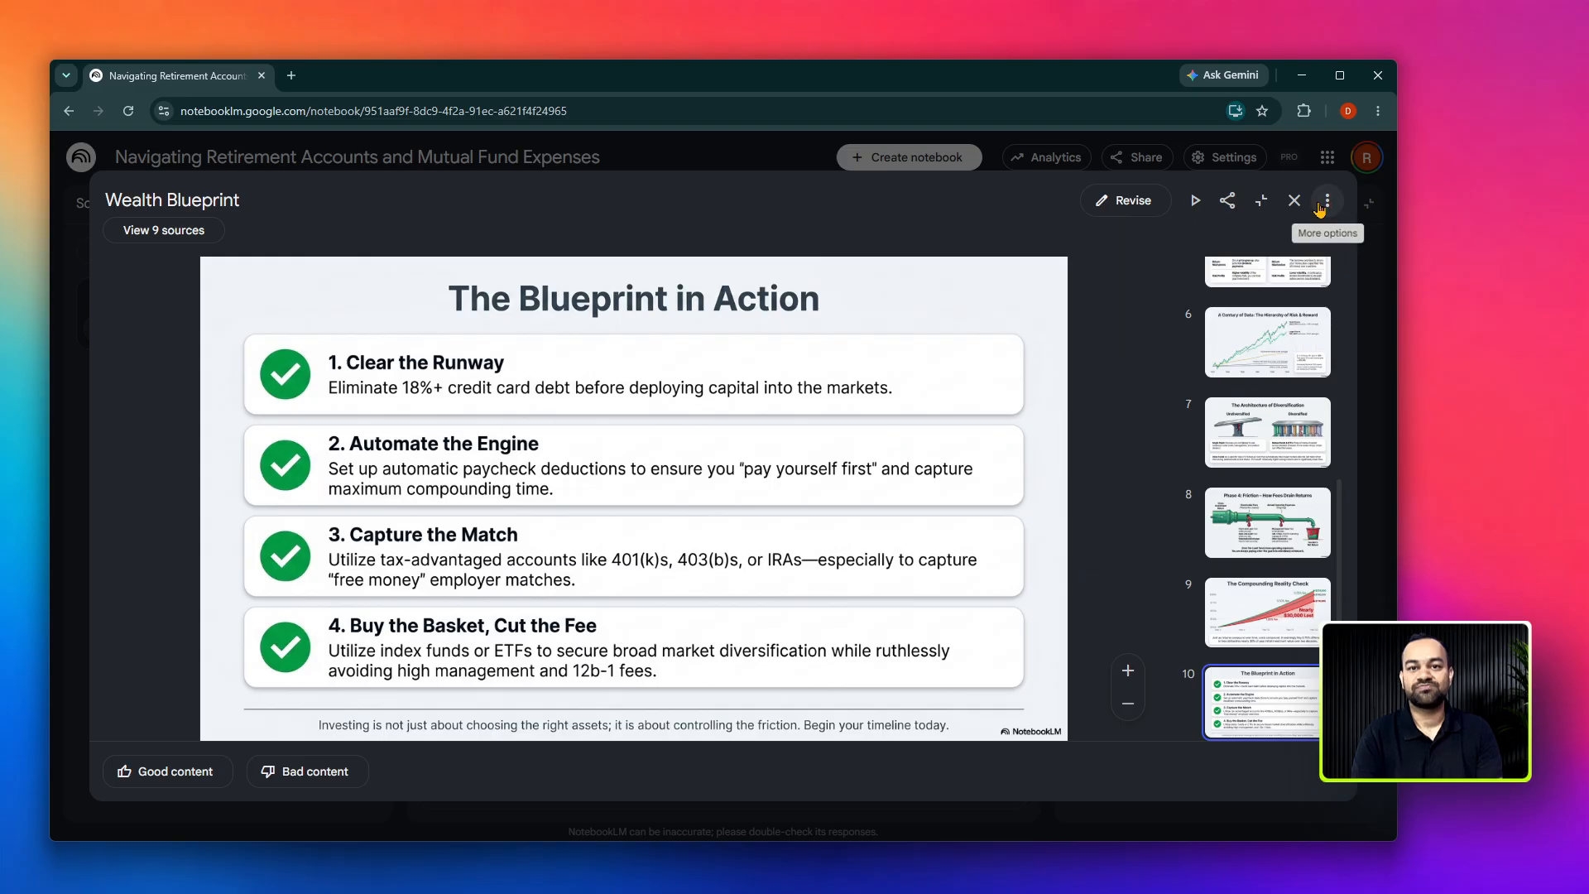
{"action": "left_click", "coordinate": [1237, 253]}
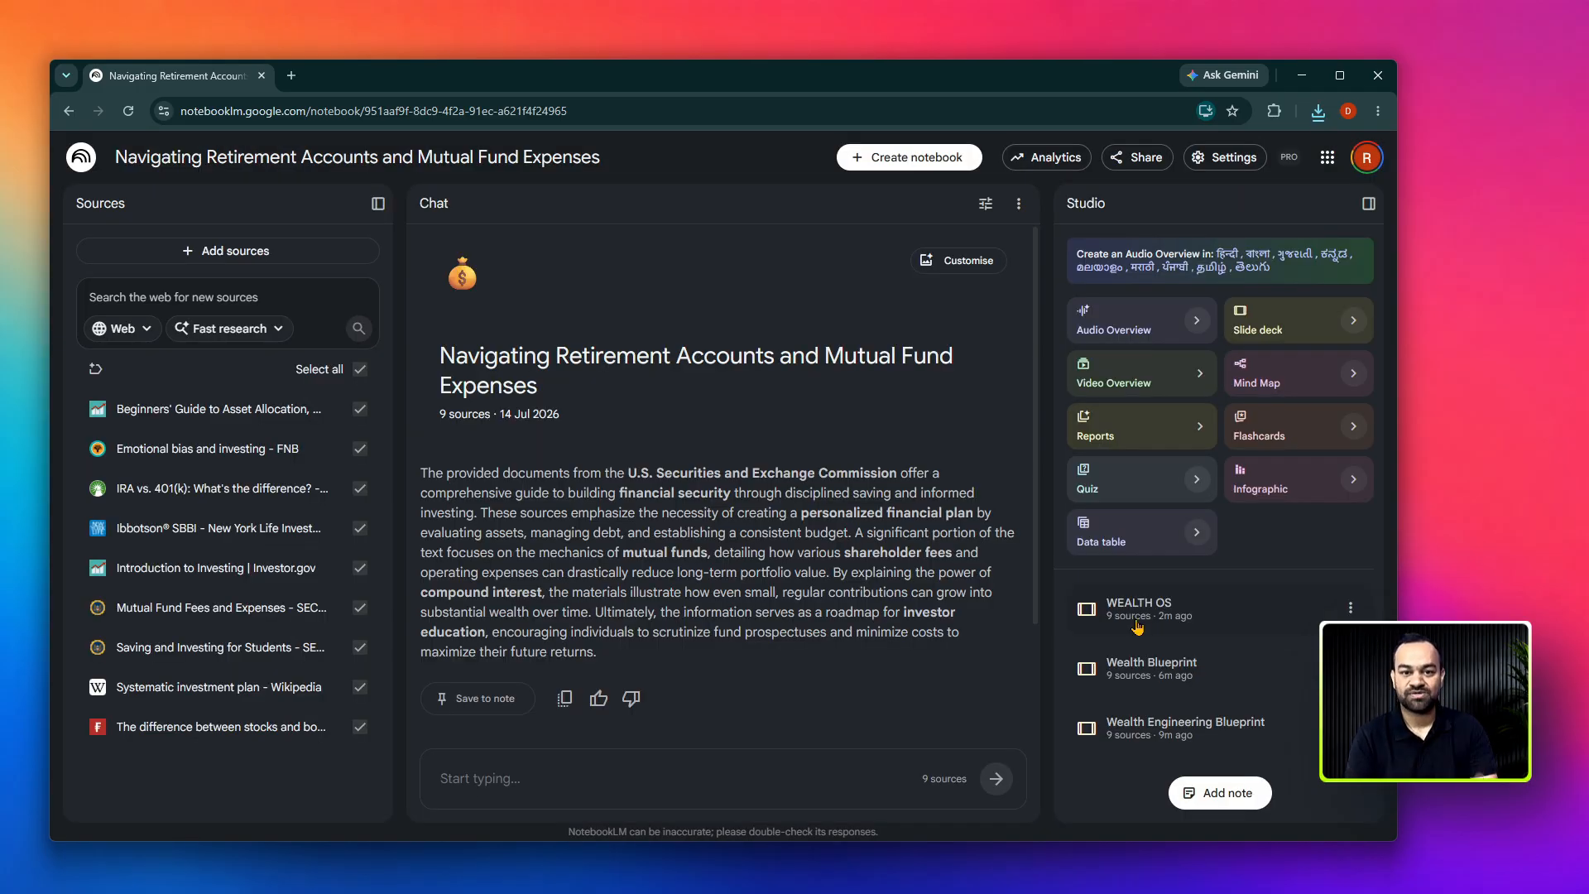
Open the WEALTH OS deck, look through its slides and close the viewer.
{"action": "left_click", "coordinate": [1178, 613]}
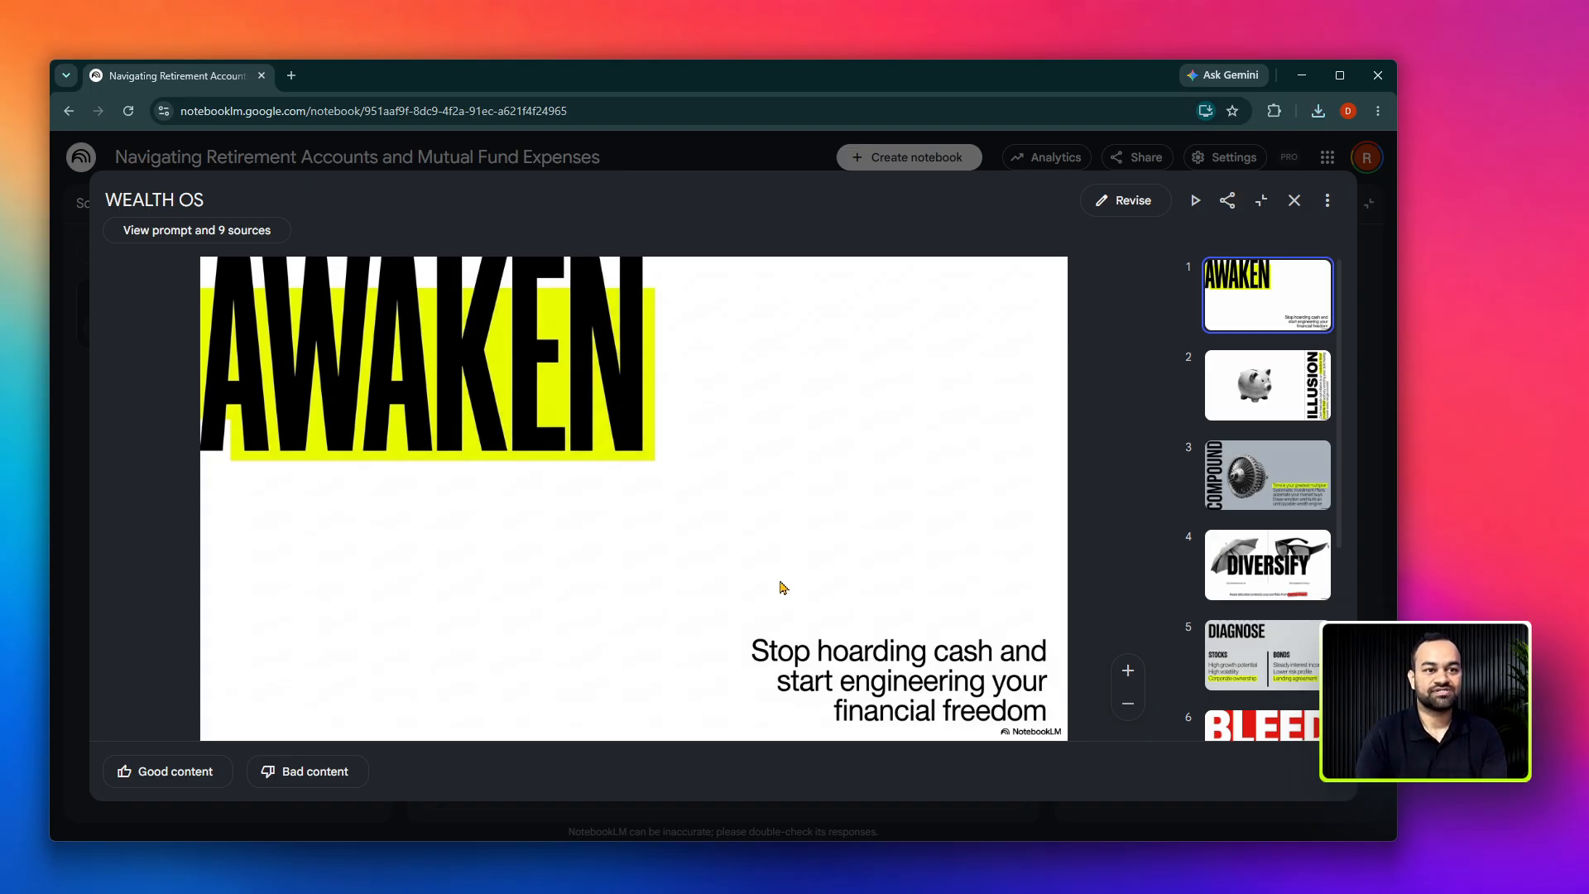
{"action": "key", "text": "Right"}
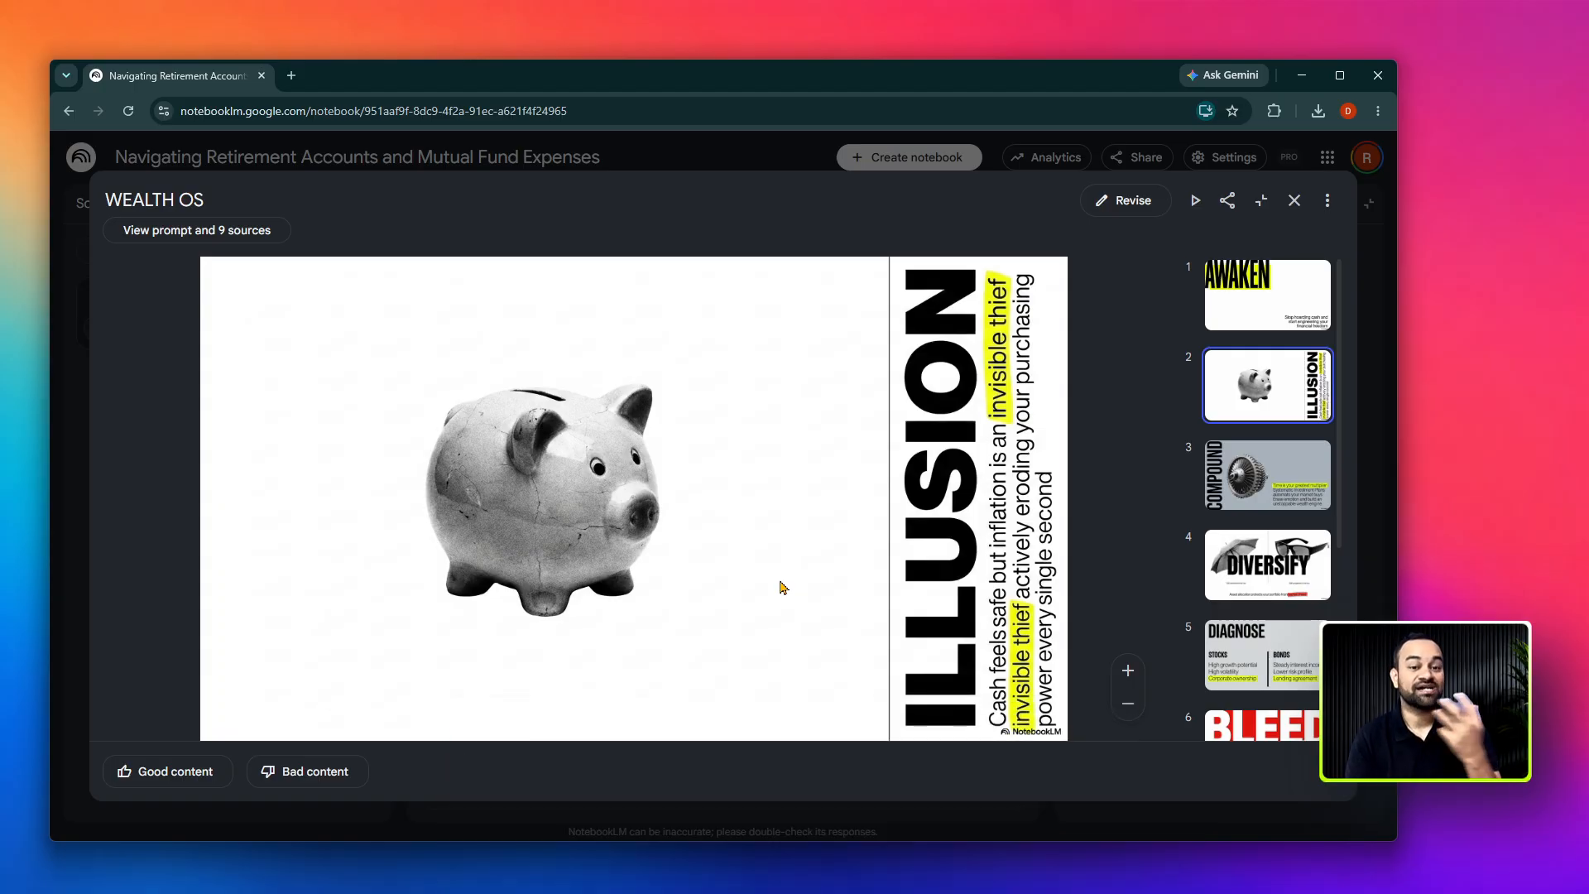
{"action": "key", "text": "Right"}
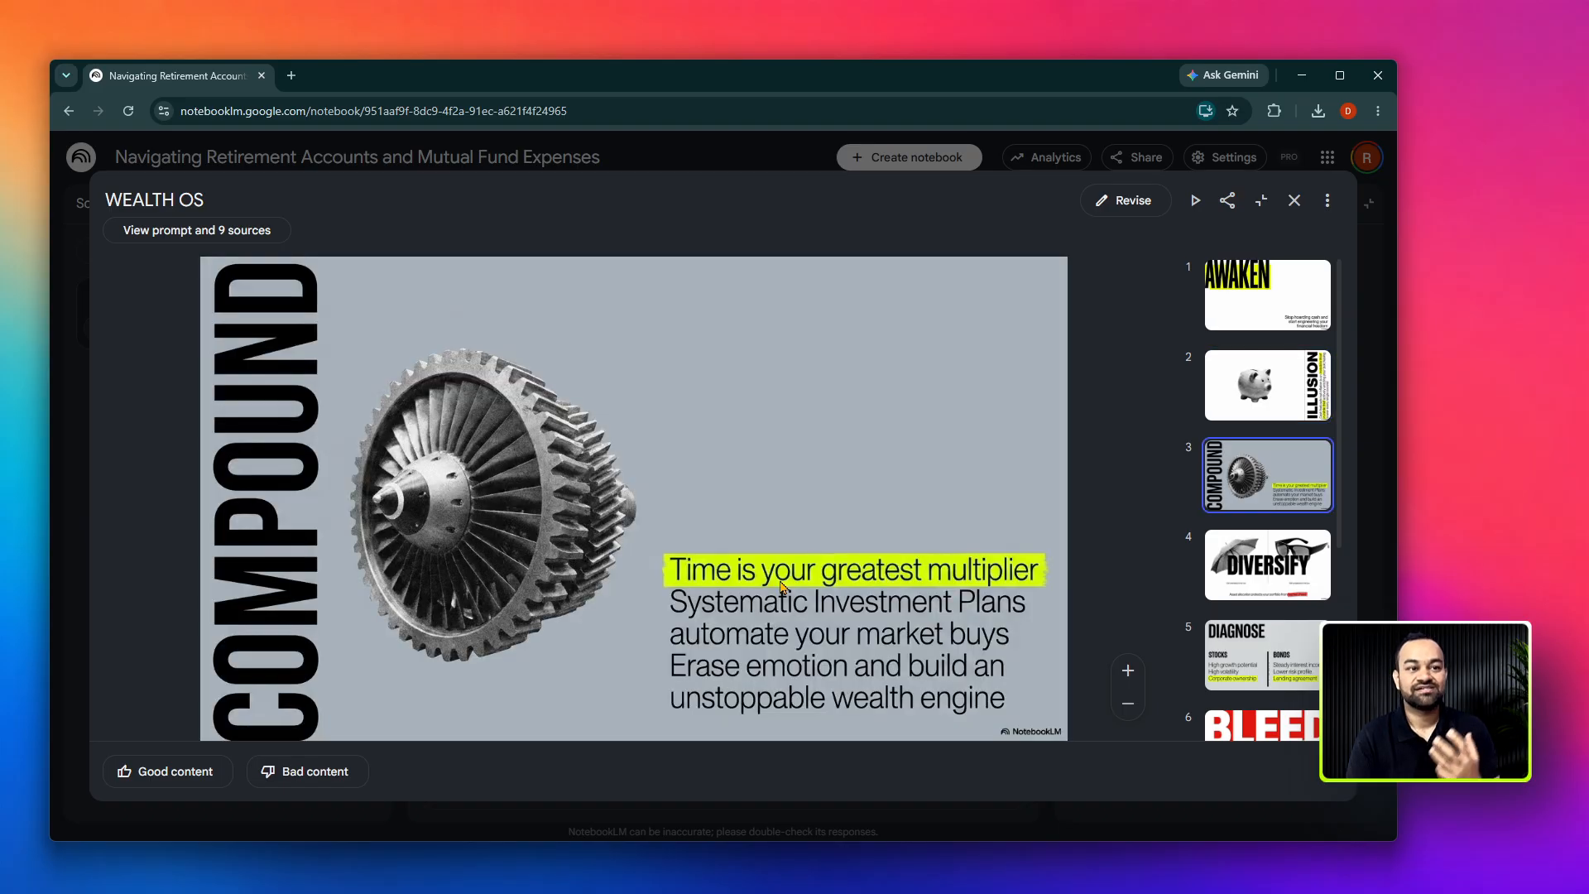
{"action": "key", "text": "Right"}
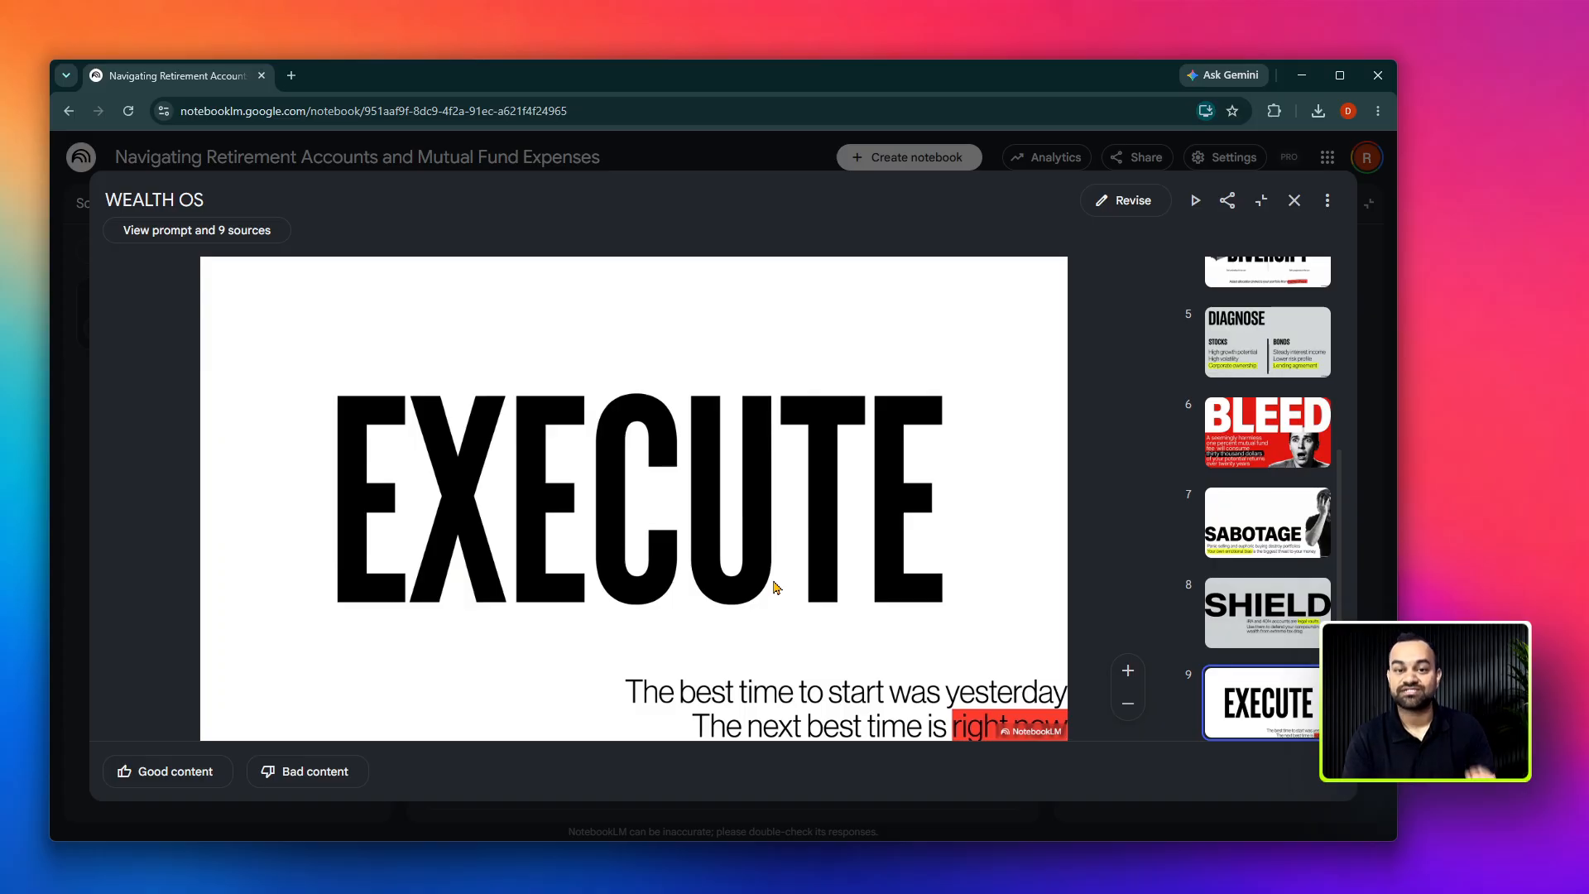
{"action": "key", "text": "Escape"}
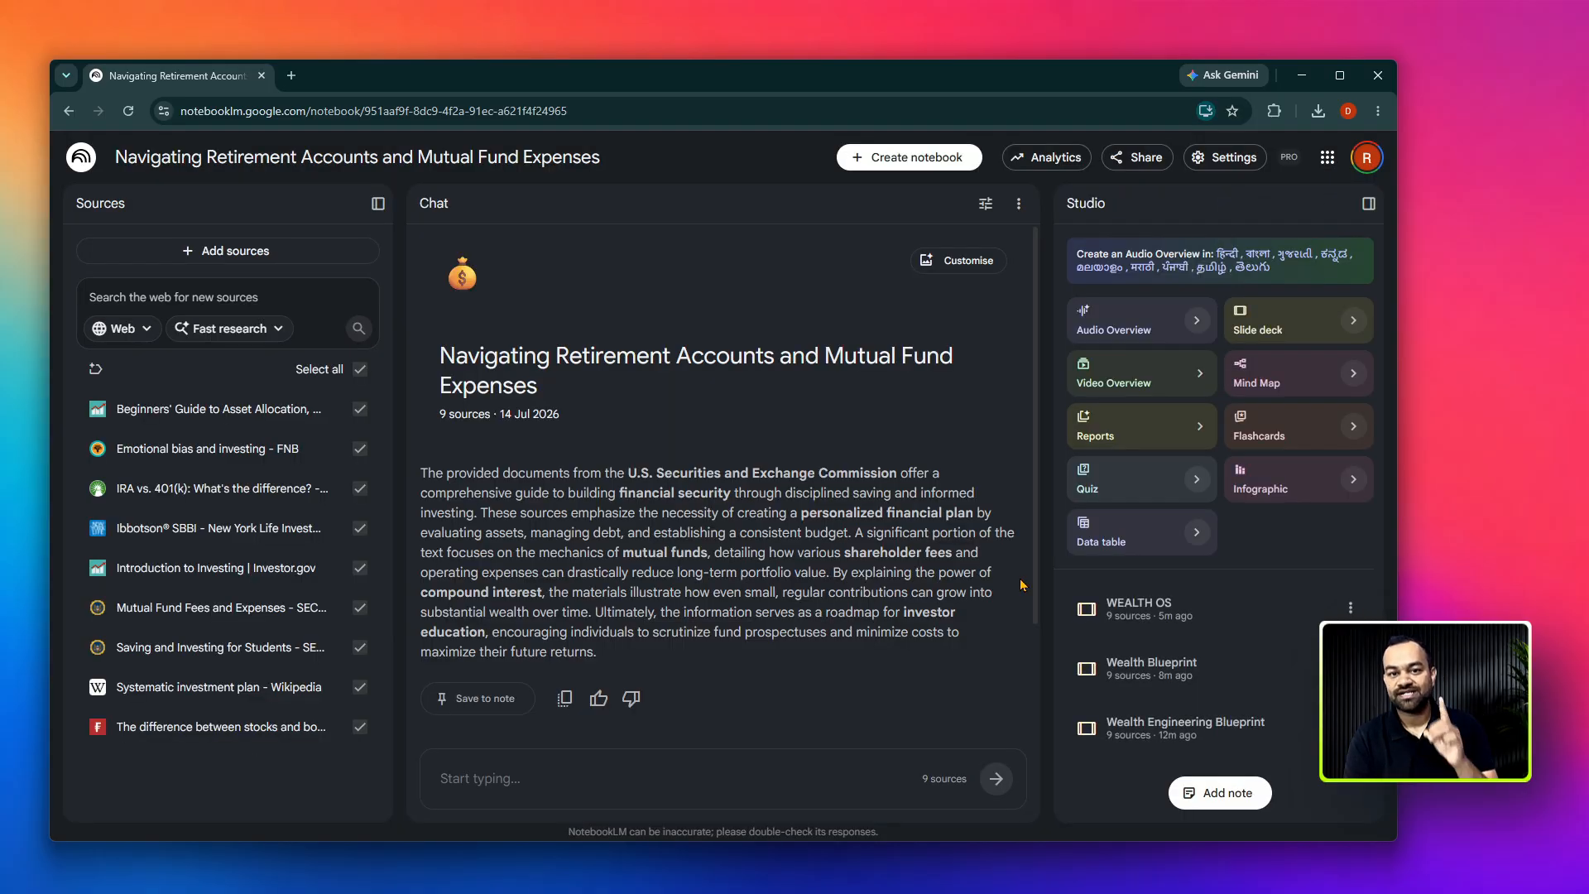
Reopen the Wealth Blueprint deck in the expanded viewer and check its first and final slides.
{"action": "left_click", "coordinate": [1159, 669]}
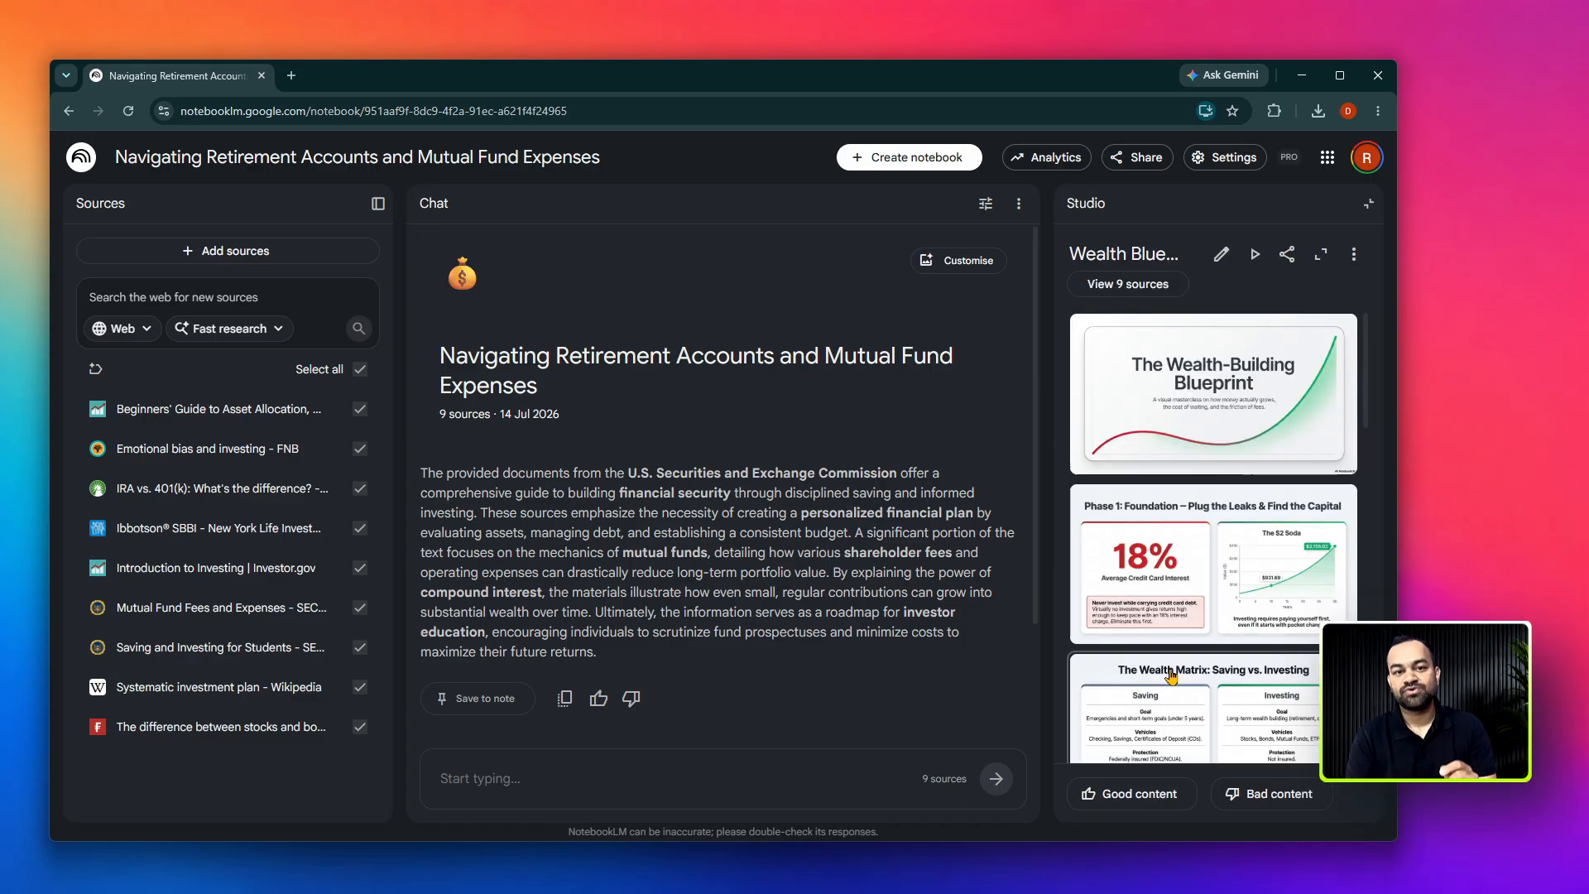
{"action": "left_click", "coordinate": [1321, 254]}
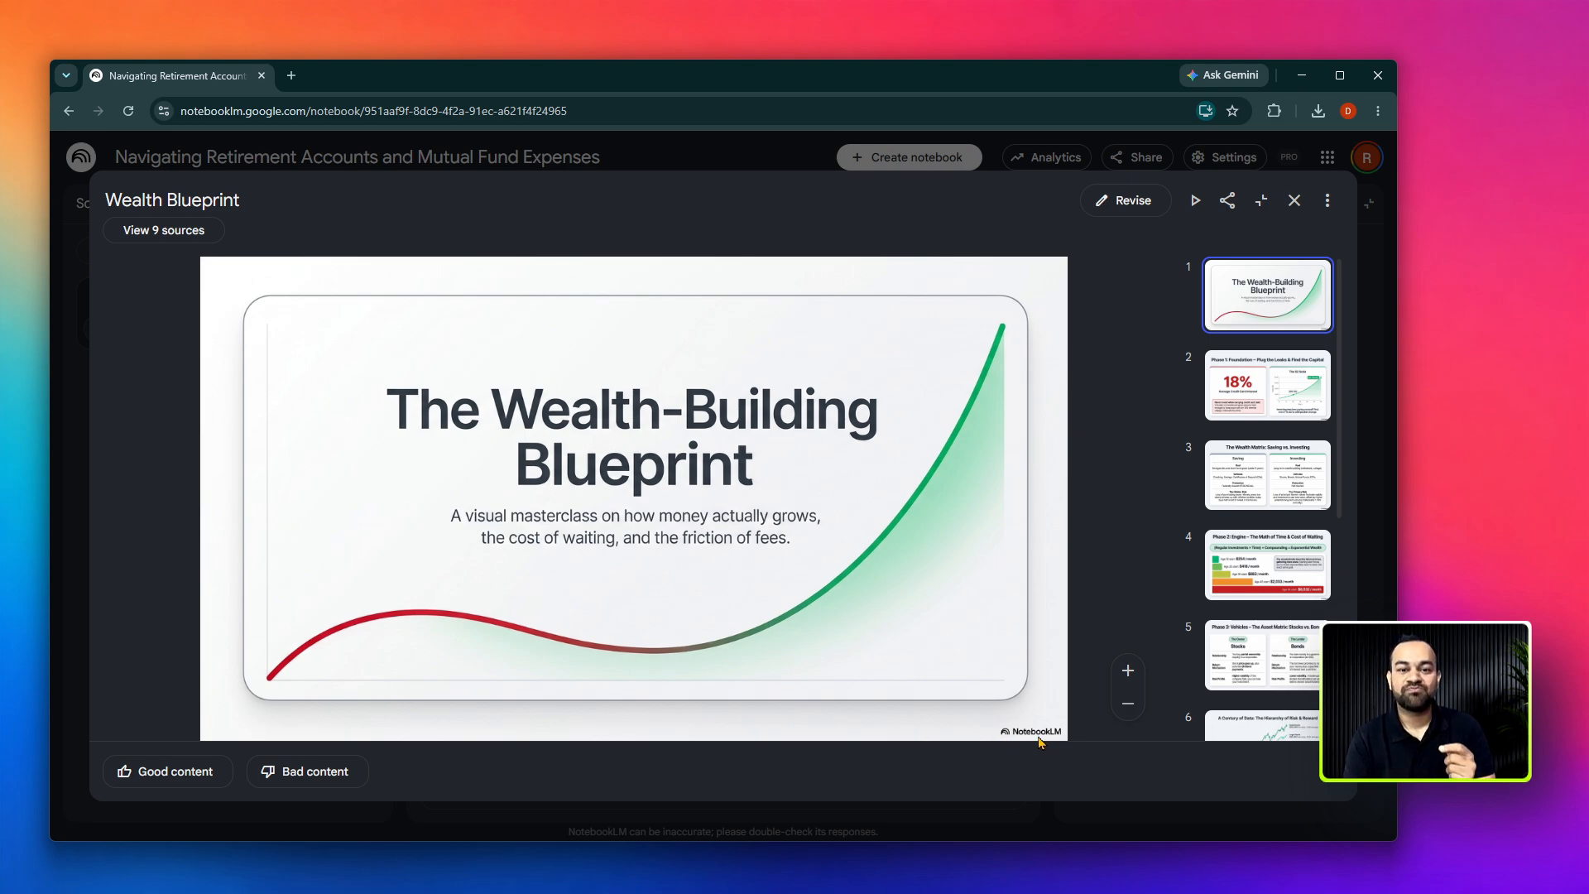
{"action": "scroll", "coordinate": [1227, 619], "scroll_direction": "down", "scroll_amount": 5}
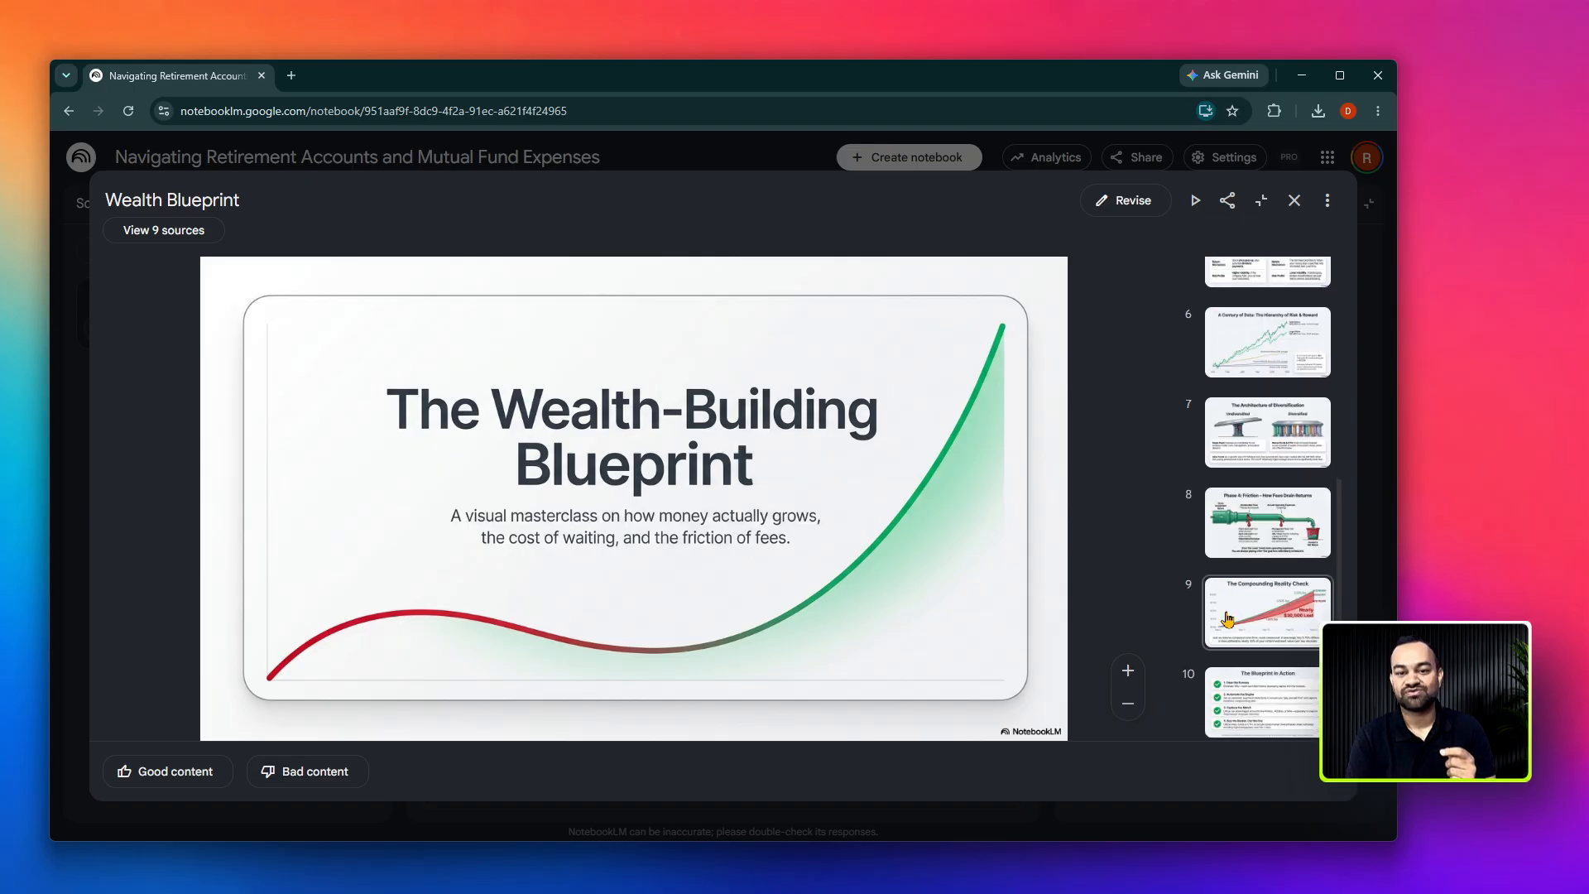
{"action": "left_click", "coordinate": [1248, 700]}
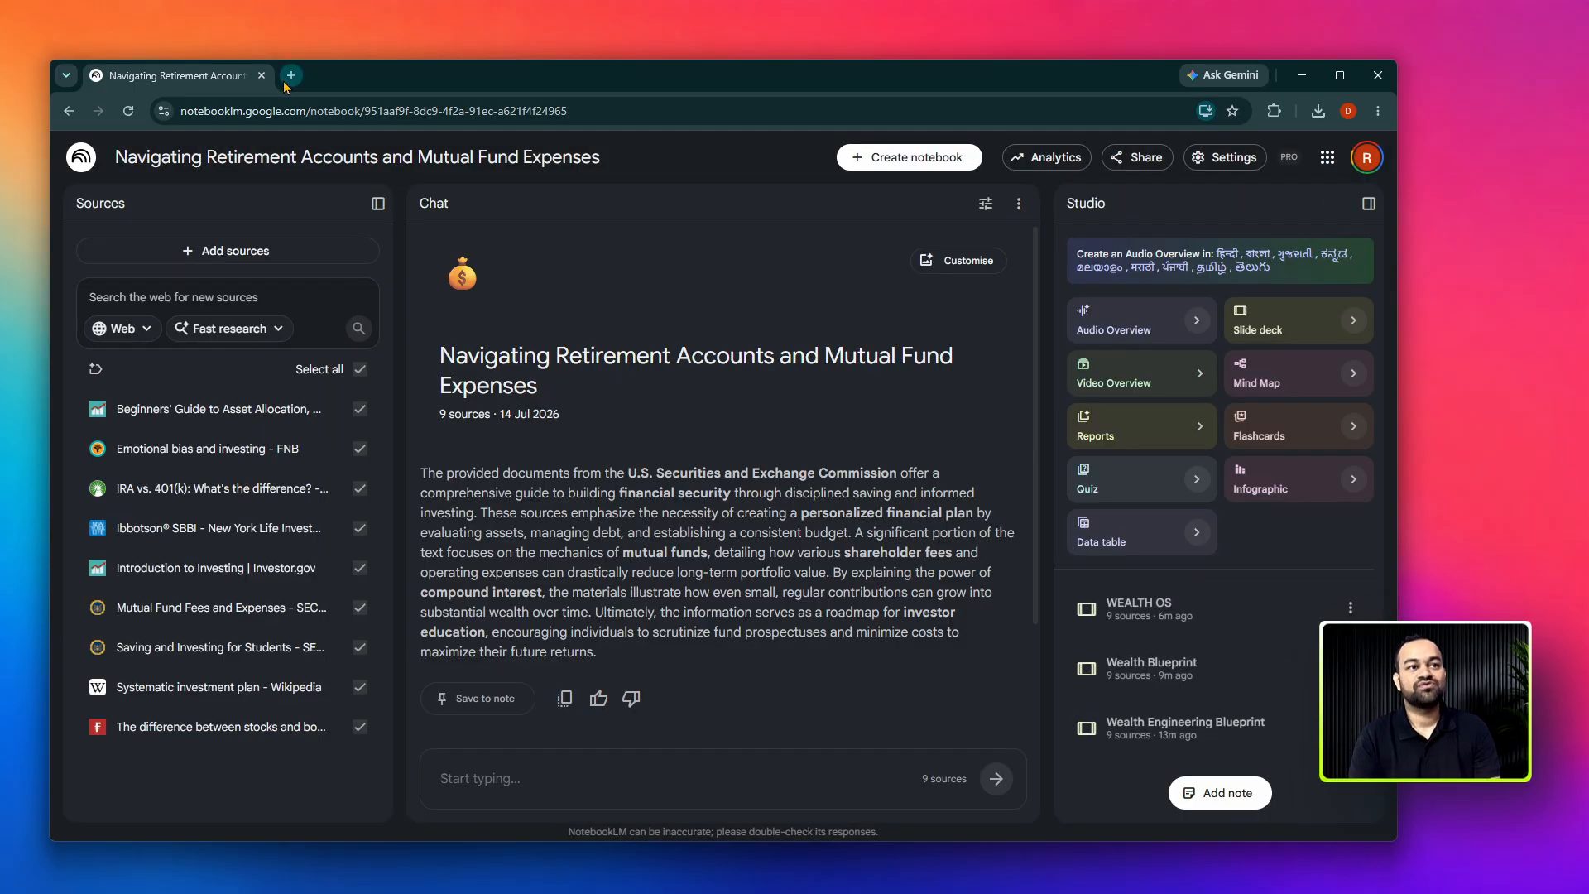
Search the web for "remove watermark from notebooklm slides" in a new browser tab.
{"action": "left_click", "coordinate": [291, 75]}
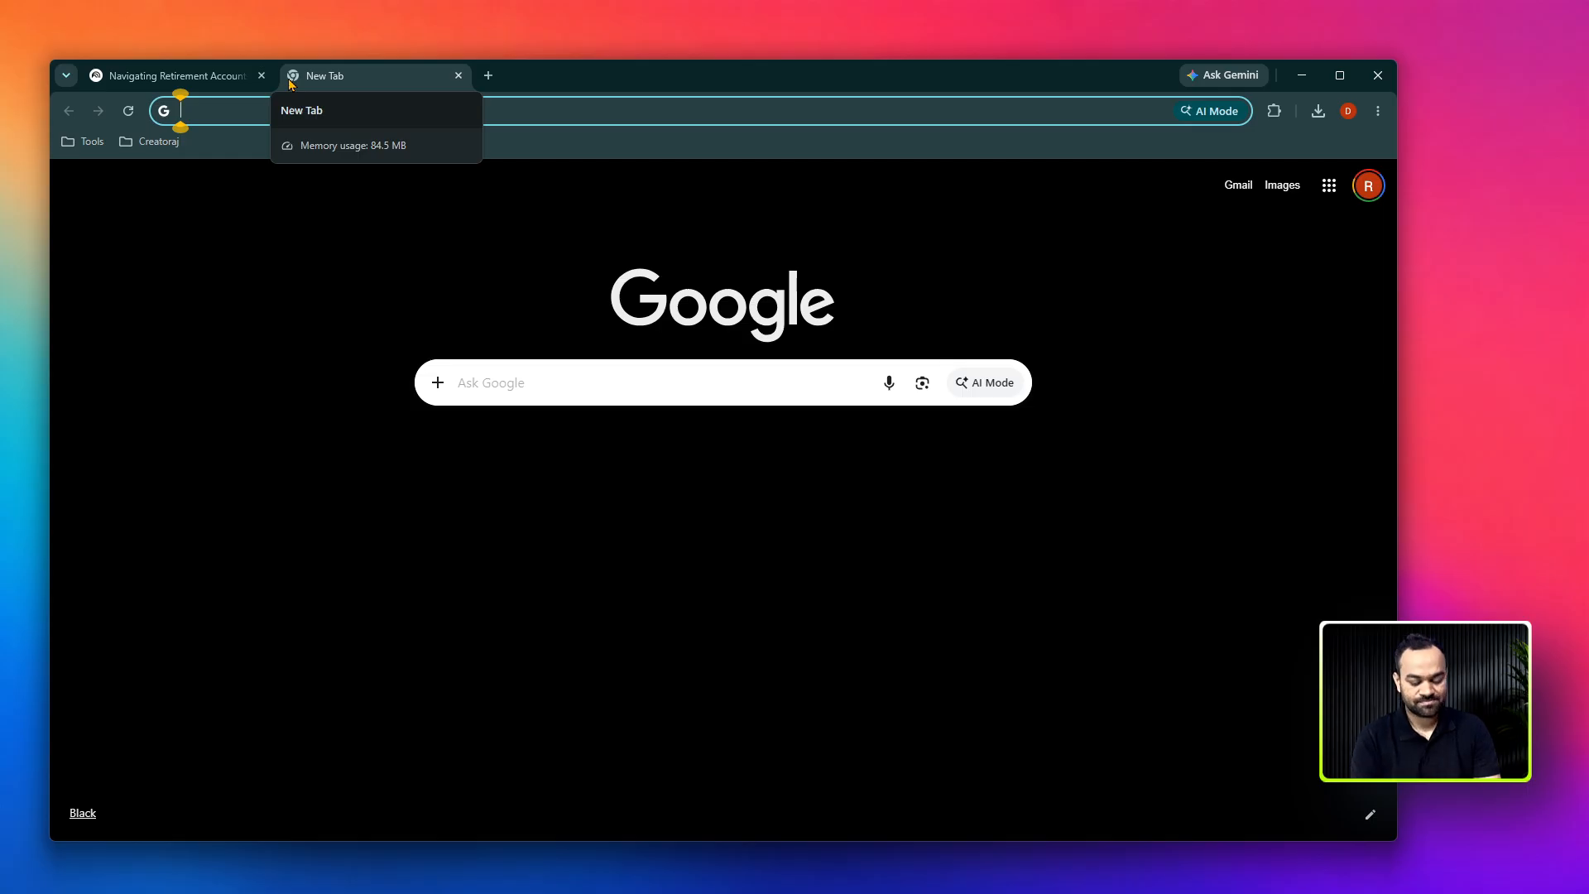
{"action": "type", "text": "remove wate"}
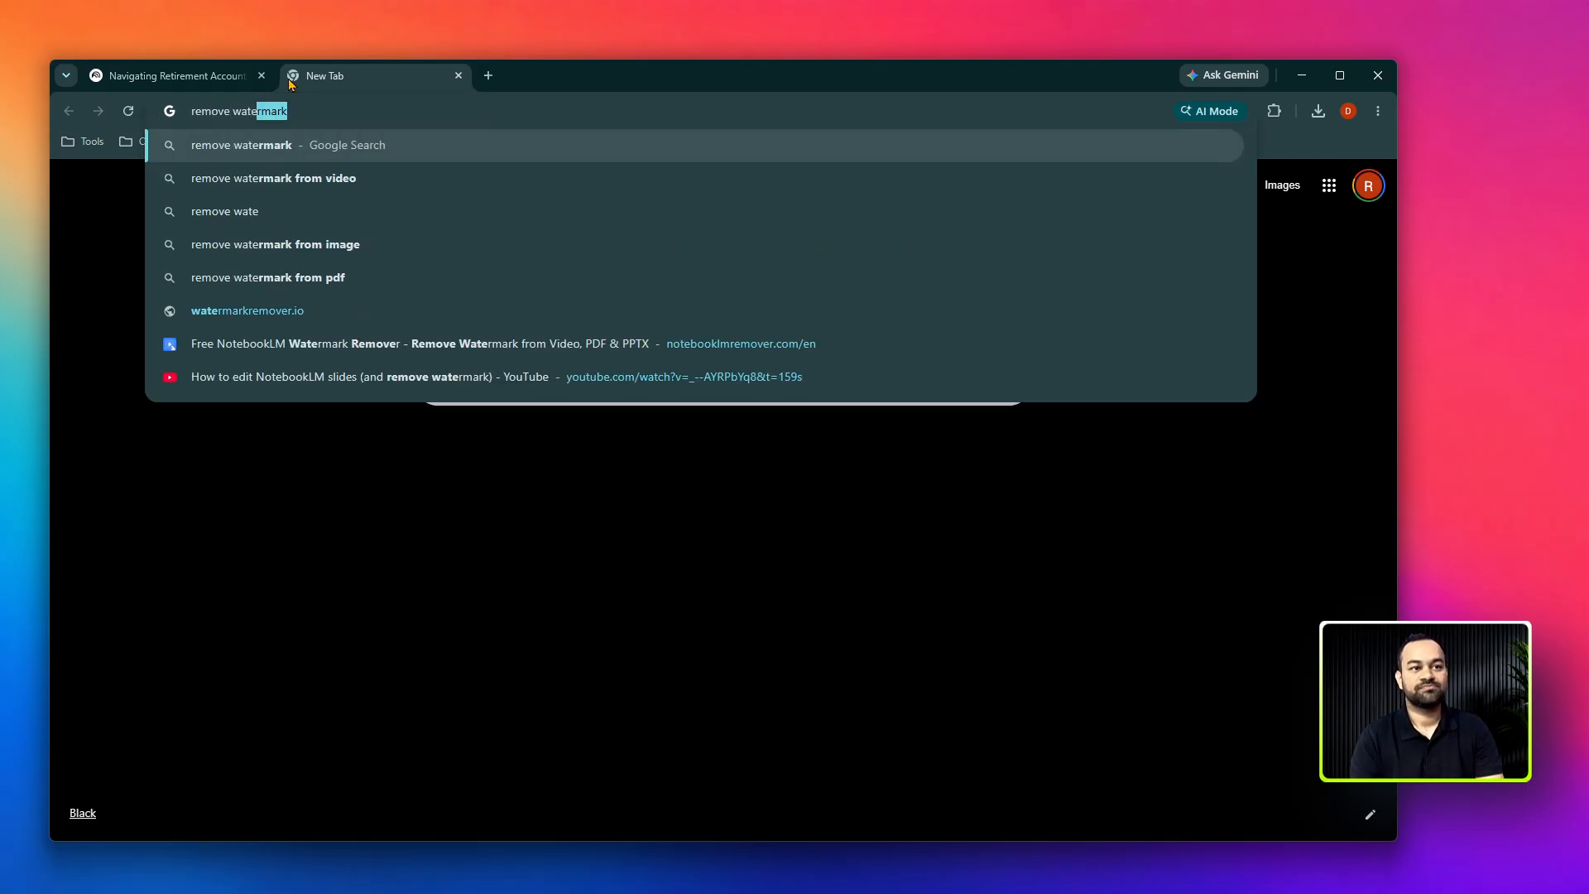
{"action": "type", "text": "rmark fr"}
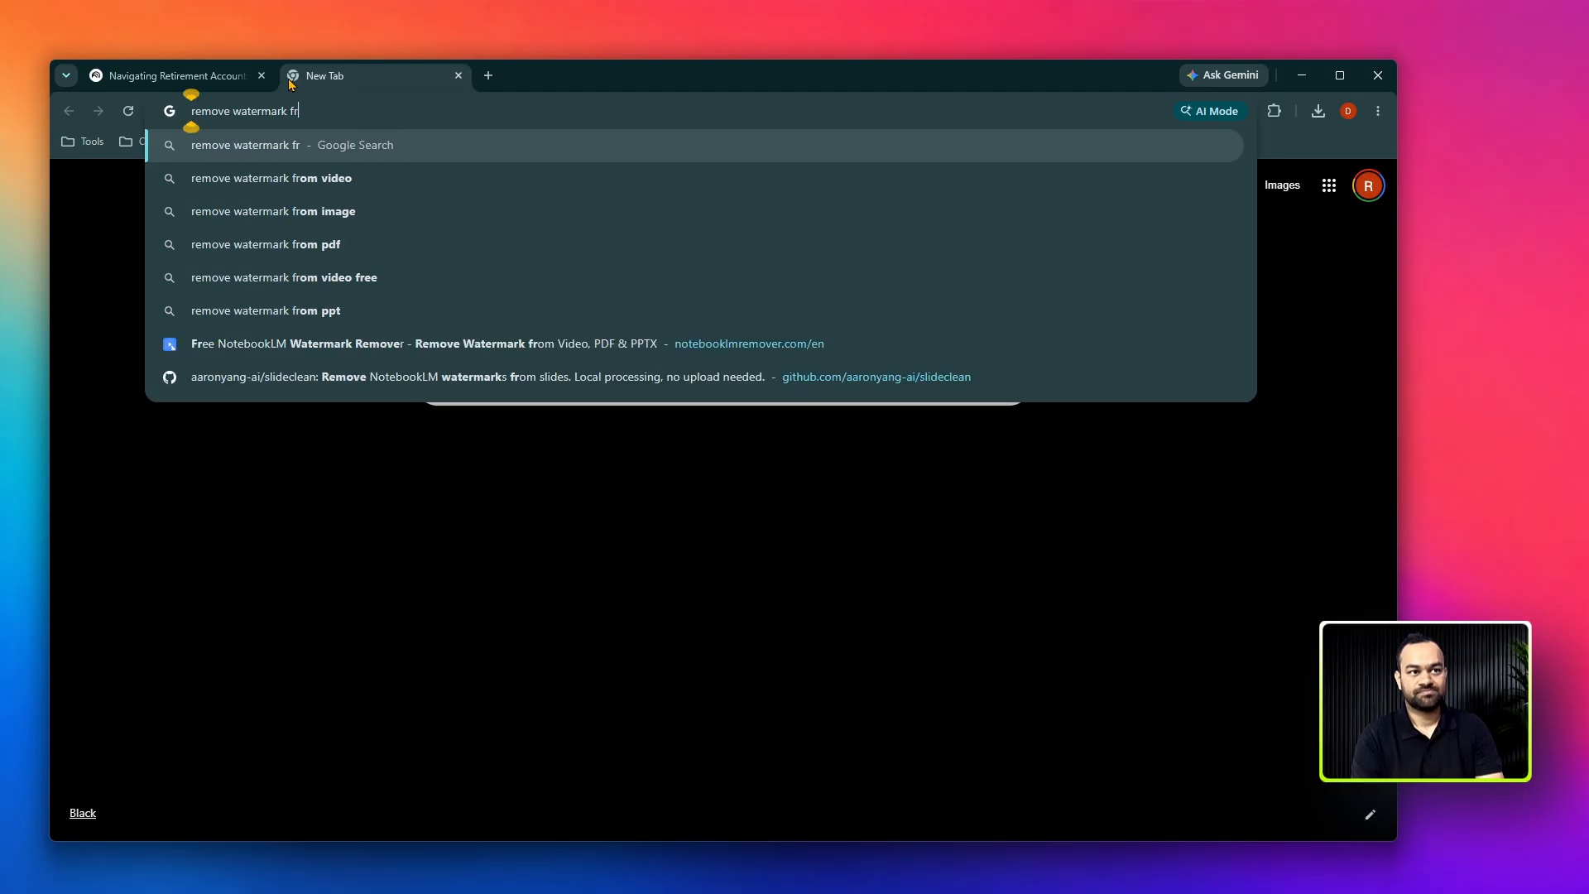
{"action": "type", "text": "om notebook"}
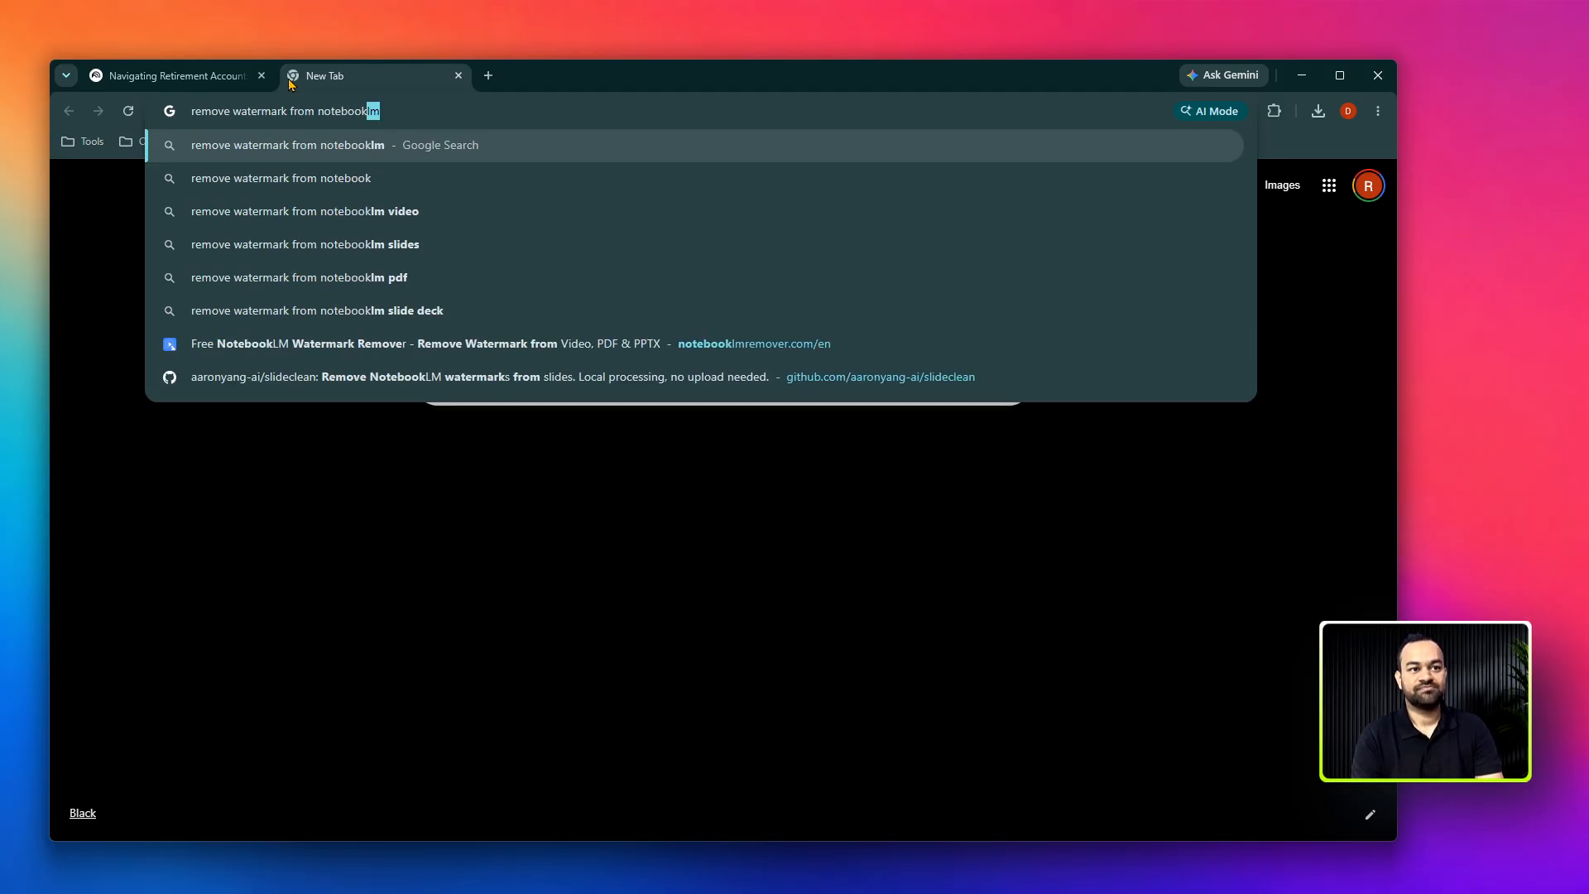
{"action": "key", "text": "Down"}
{"action": "key", "text": "Down"}
{"action": "key", "text": "Down"}
{"action": "key", "text": "Return"}
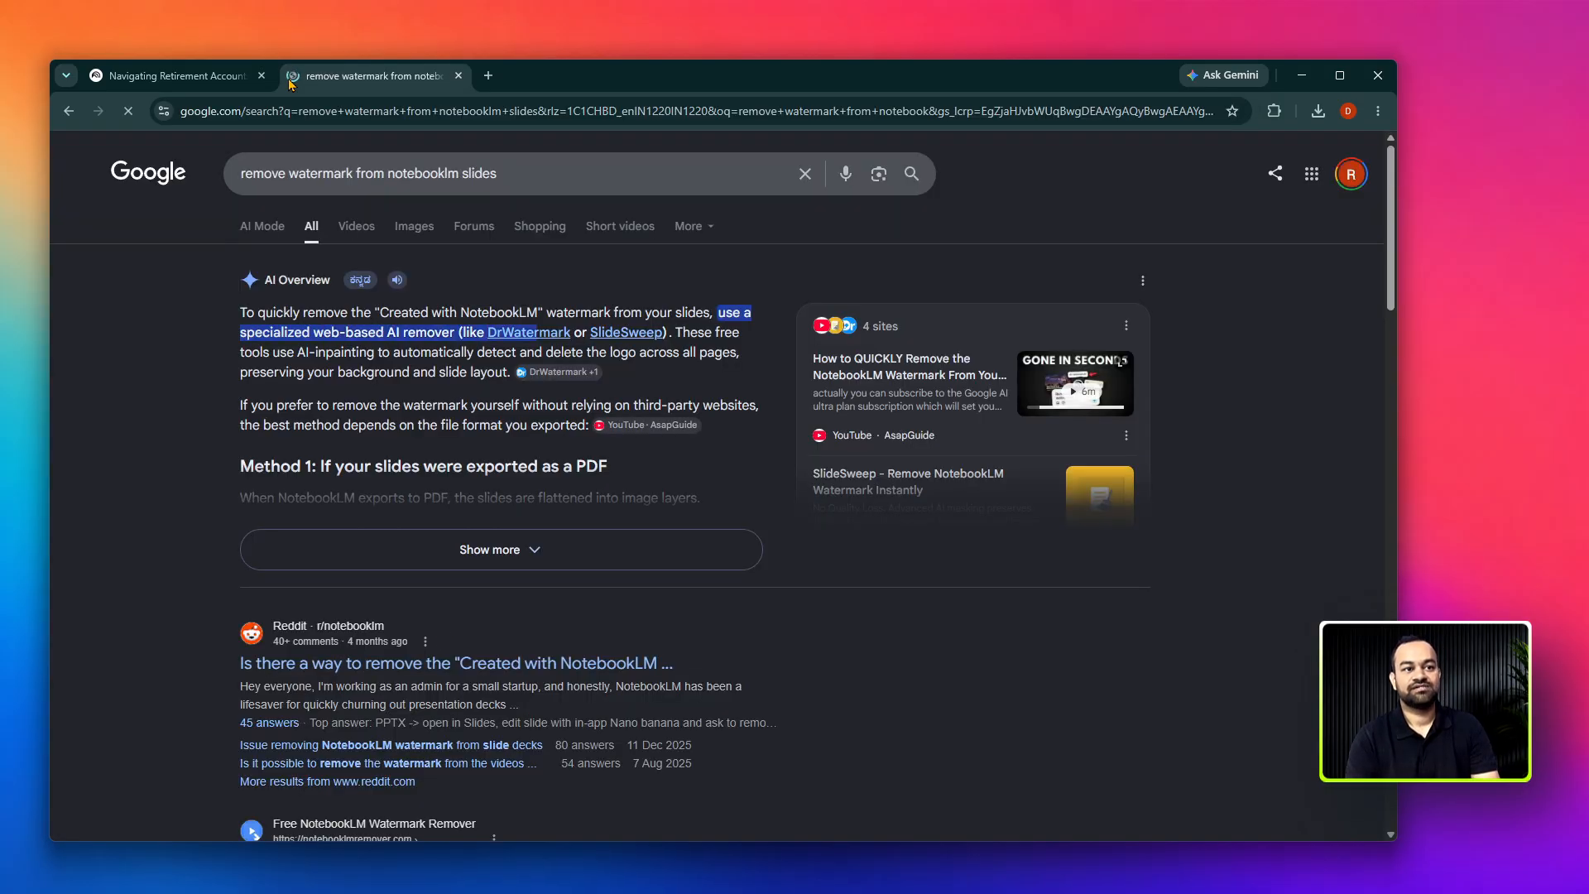
Find the Free NotebookLM Watermark Remover result from notebooklmremover.com and open it in a new tab.
{"action": "scroll", "coordinate": [163, 565], "scroll_direction": "down", "scroll_amount": 4}
{"action": "scroll", "coordinate": [163, 565], "scroll_direction": "down", "scroll_amount": 2}
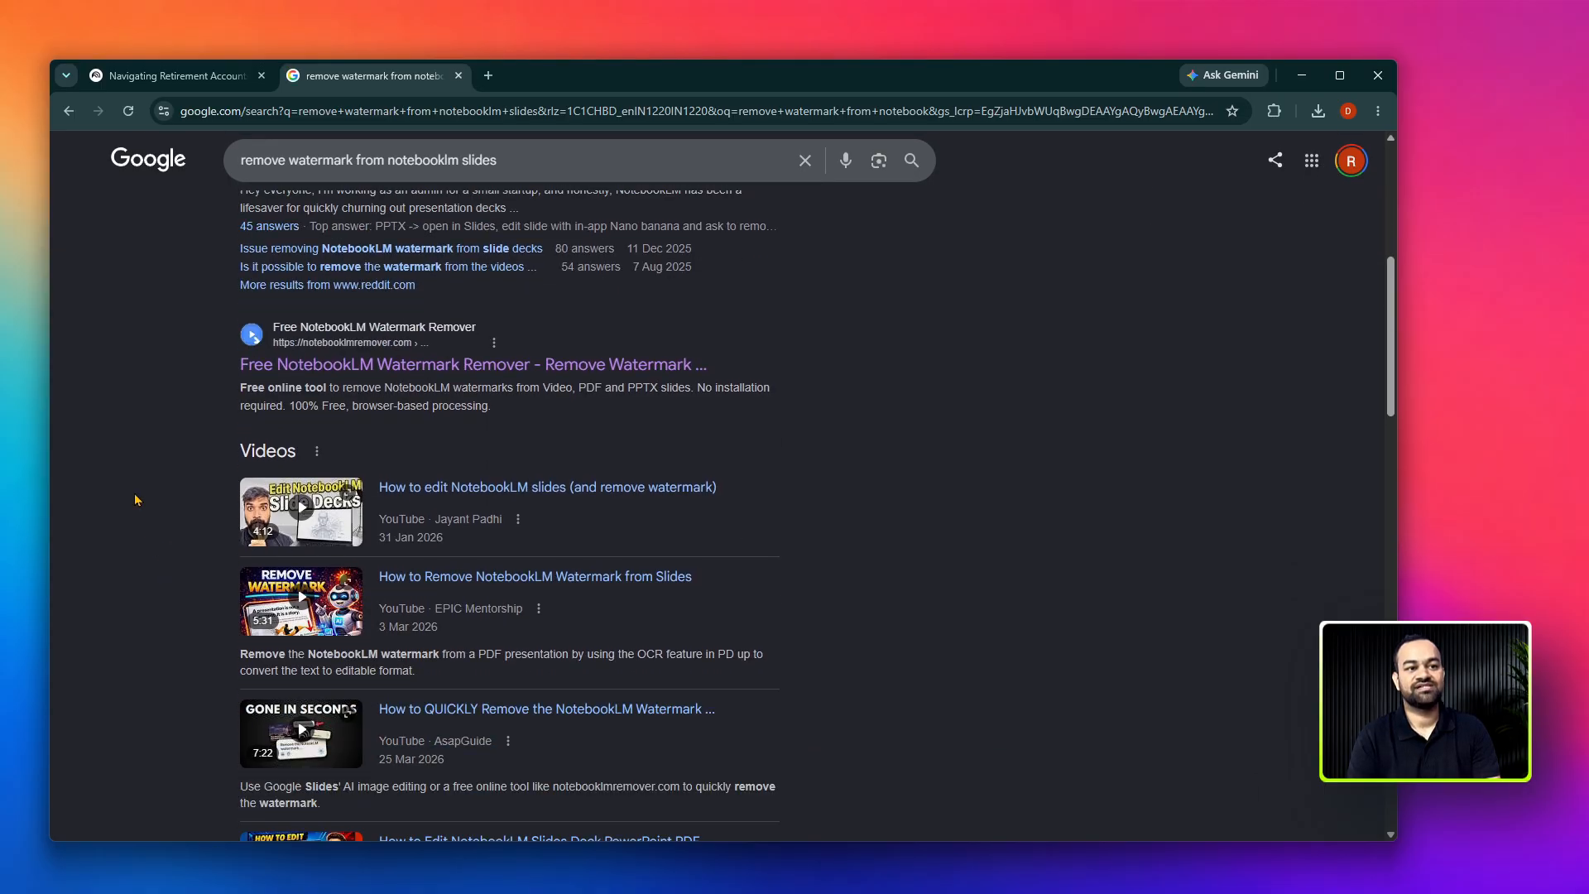
{"action": "scroll", "coordinate": [142, 497], "scroll_direction": "up", "scroll_amount": 1}
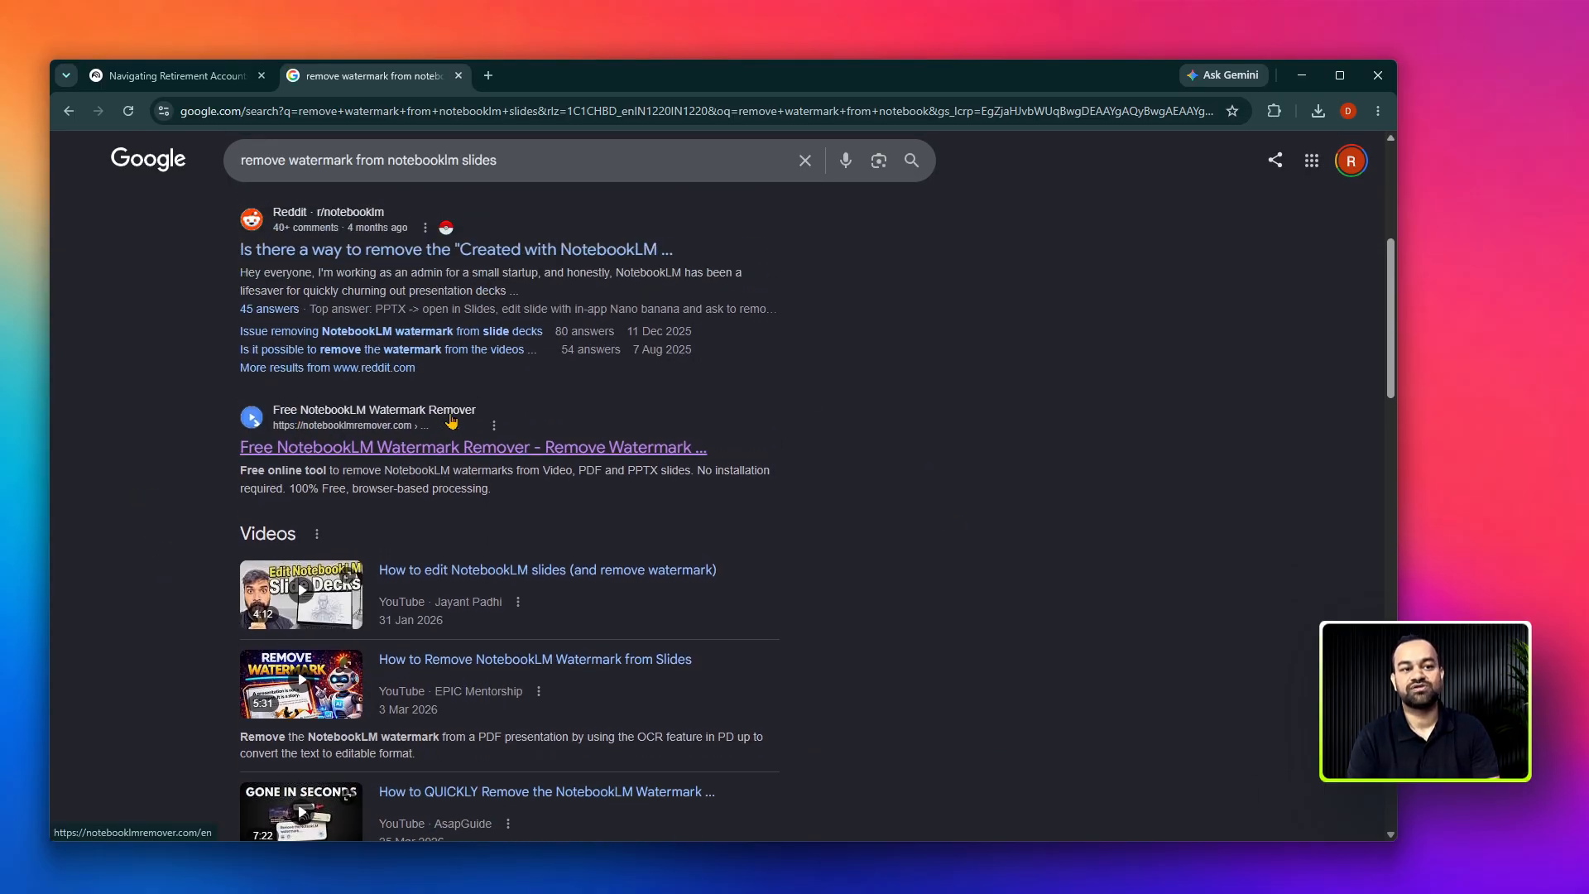
{"action": "right_click", "coordinate": [392, 454]}
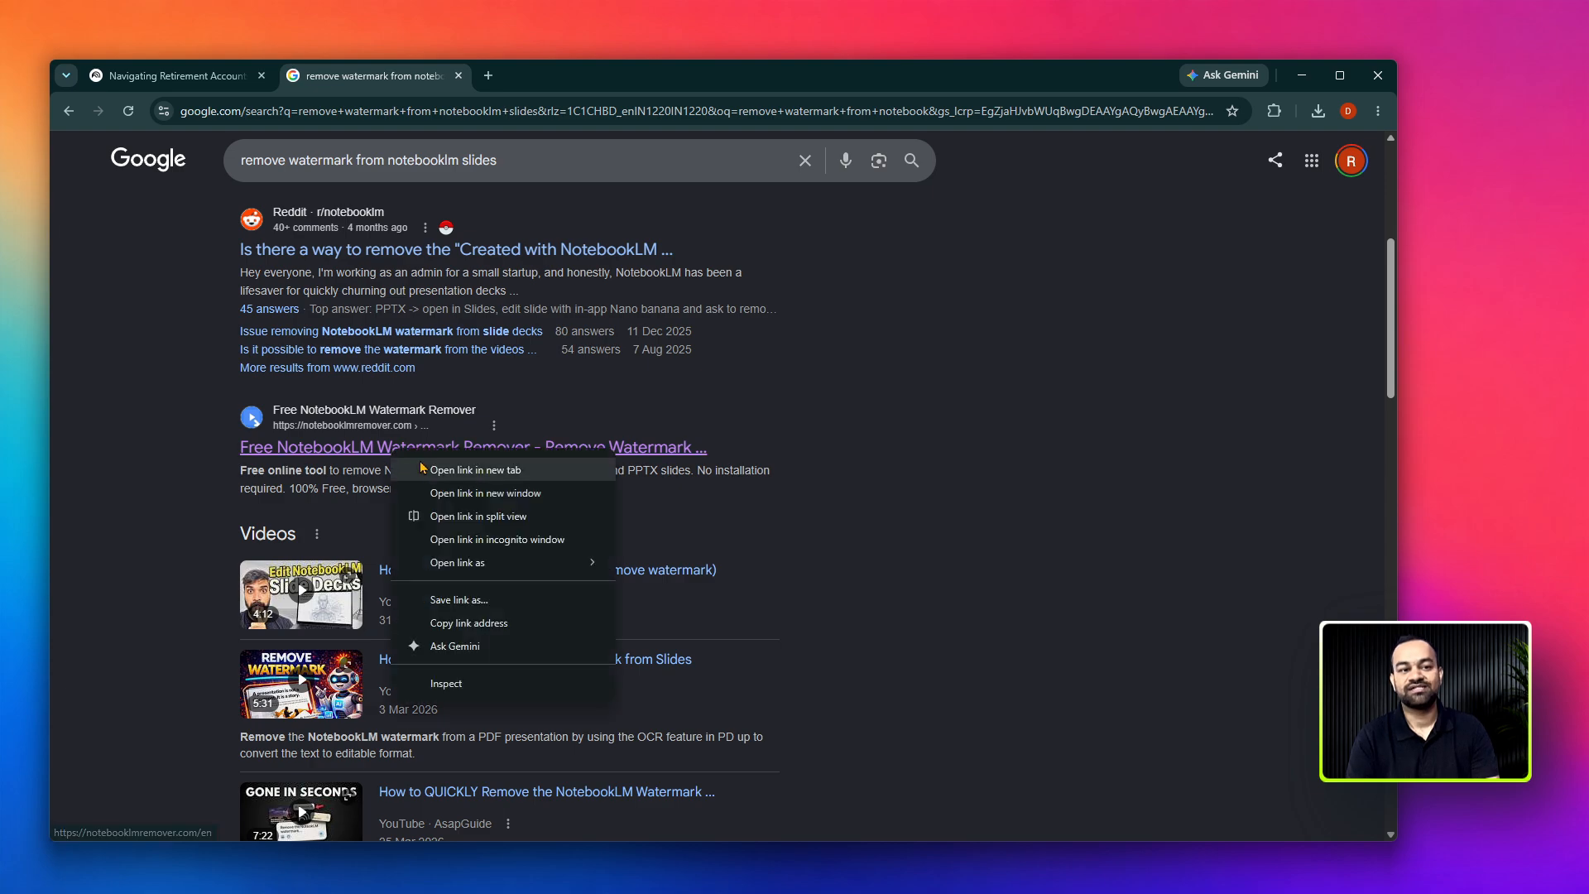
{"action": "left_click", "coordinate": [428, 465]}
Find the SlideDeckCleaner search result and open it in a separate new tab.
{"action": "scroll", "coordinate": [151, 483], "scroll_direction": "down", "scroll_amount": 9}
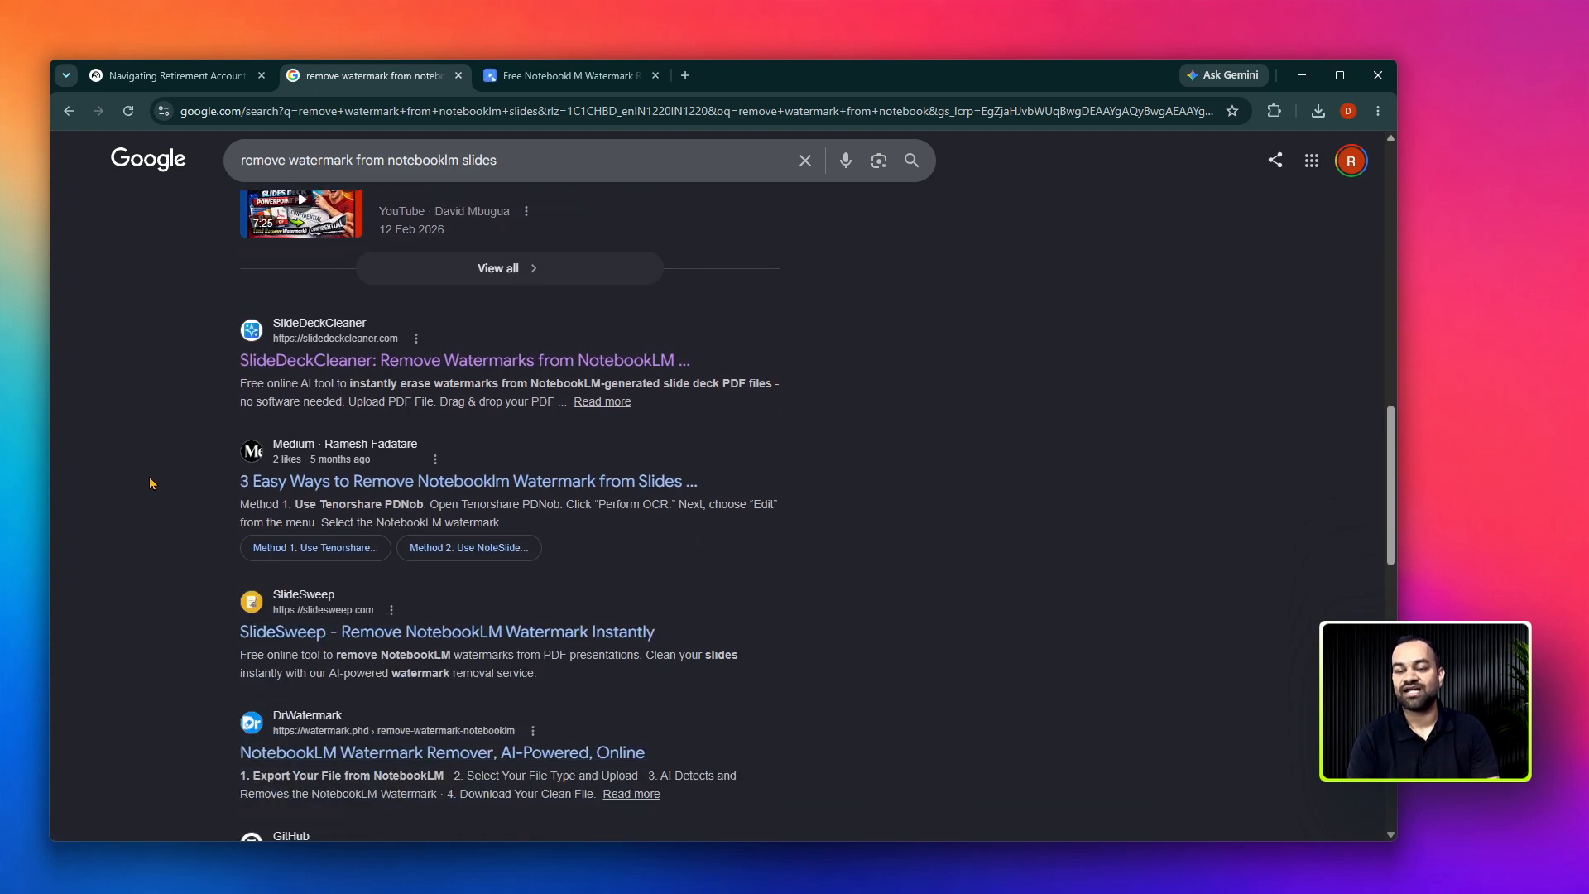
{"action": "scroll", "coordinate": [152, 482], "scroll_direction": "down", "scroll_amount": 2}
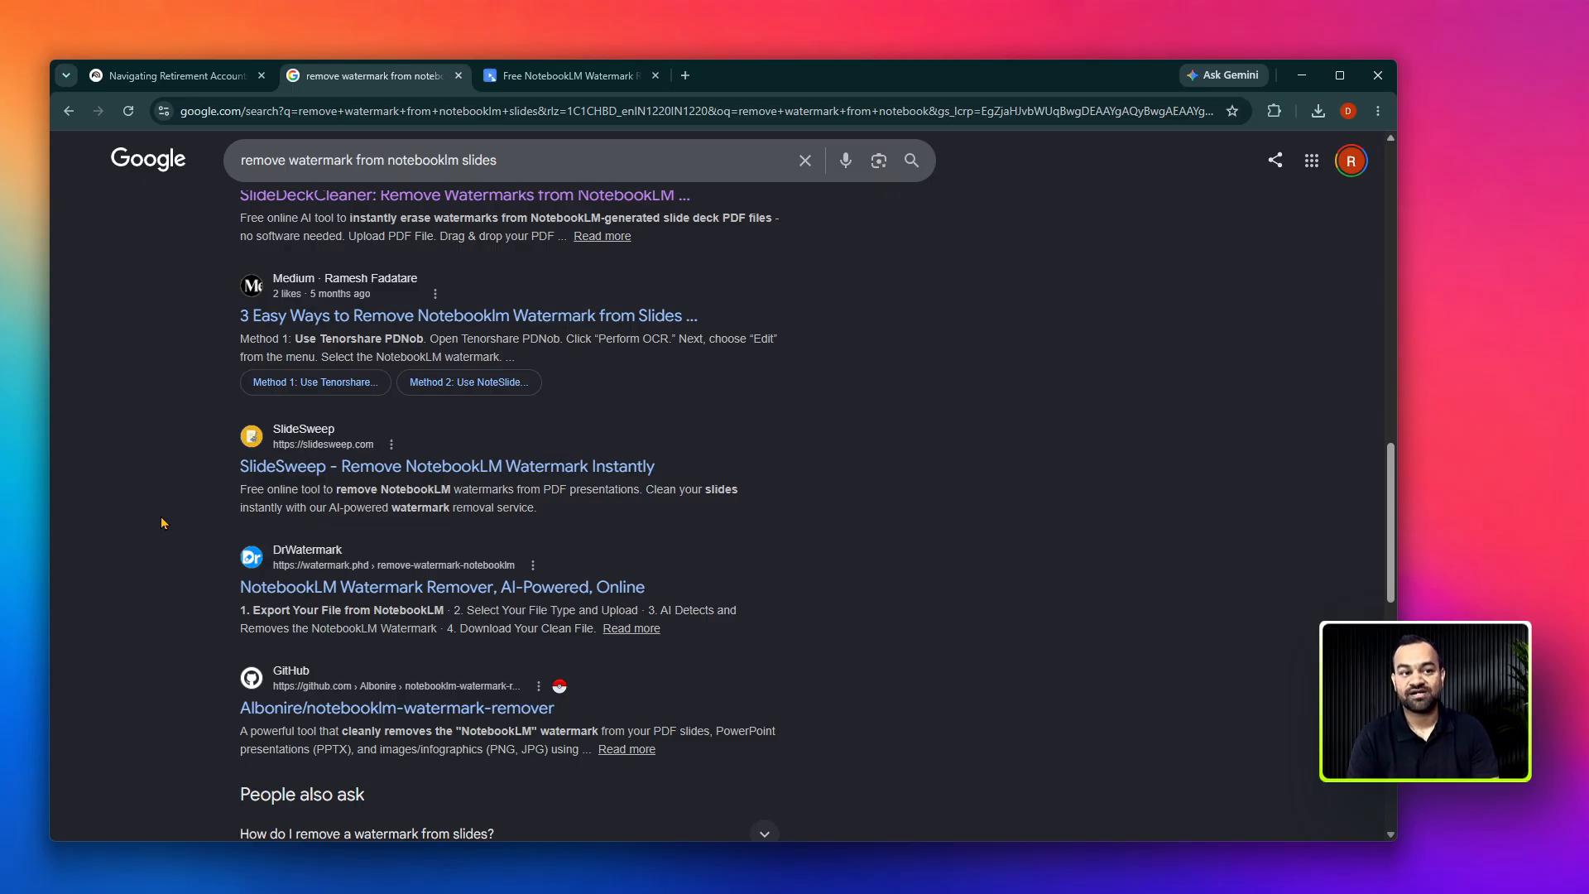
{"action": "scroll", "coordinate": [163, 521], "scroll_direction": "up", "scroll_amount": 2}
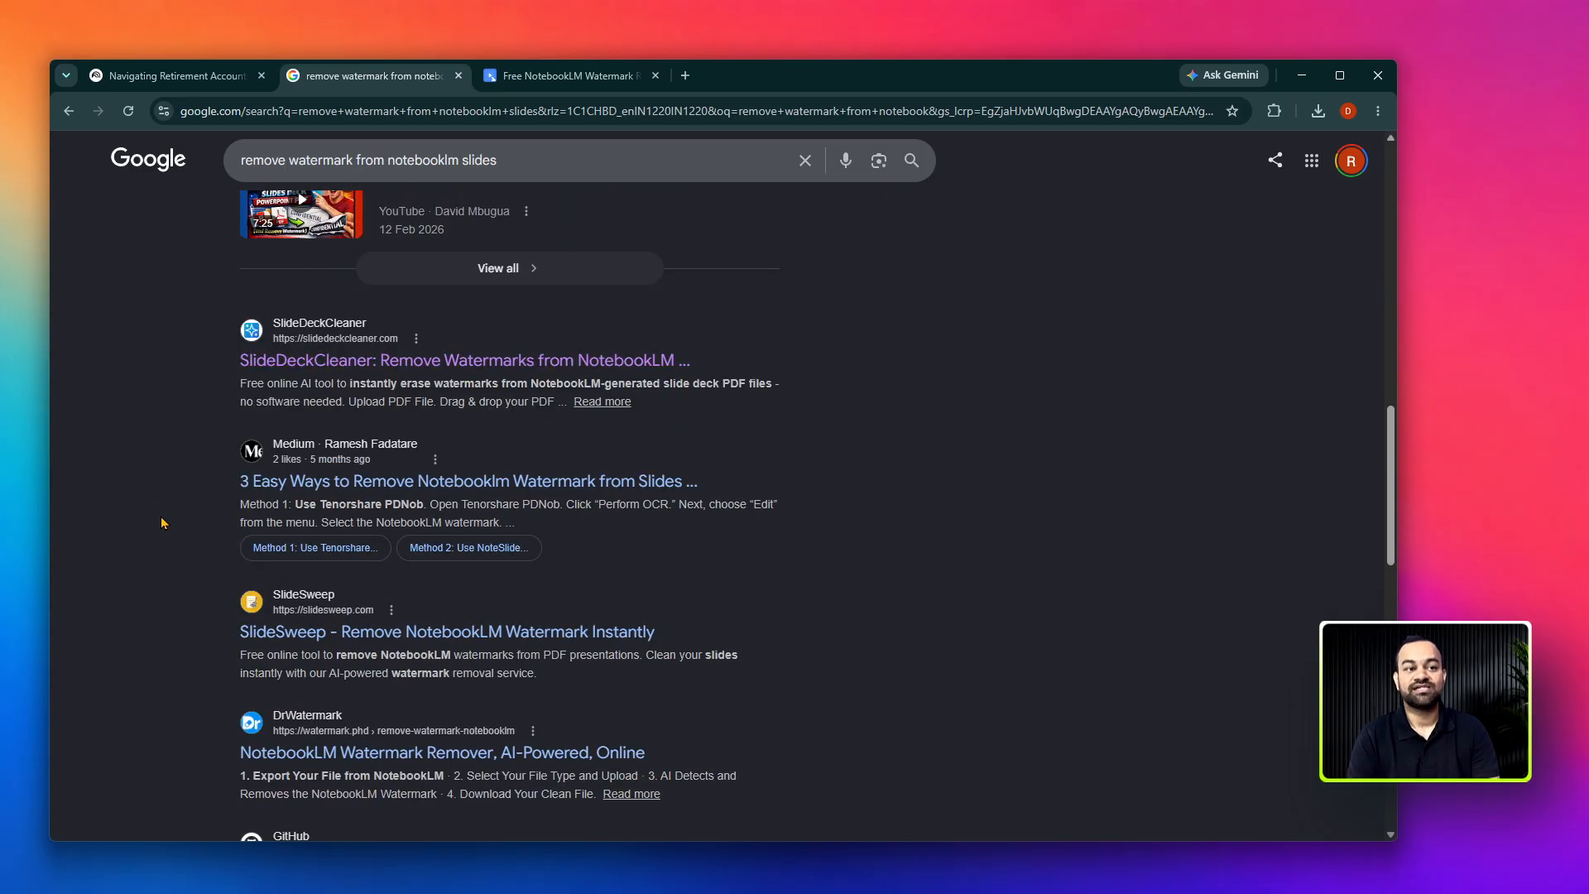
{"action": "right_click", "coordinate": [327, 367]}
{"action": "left_click", "coordinate": [371, 387]}
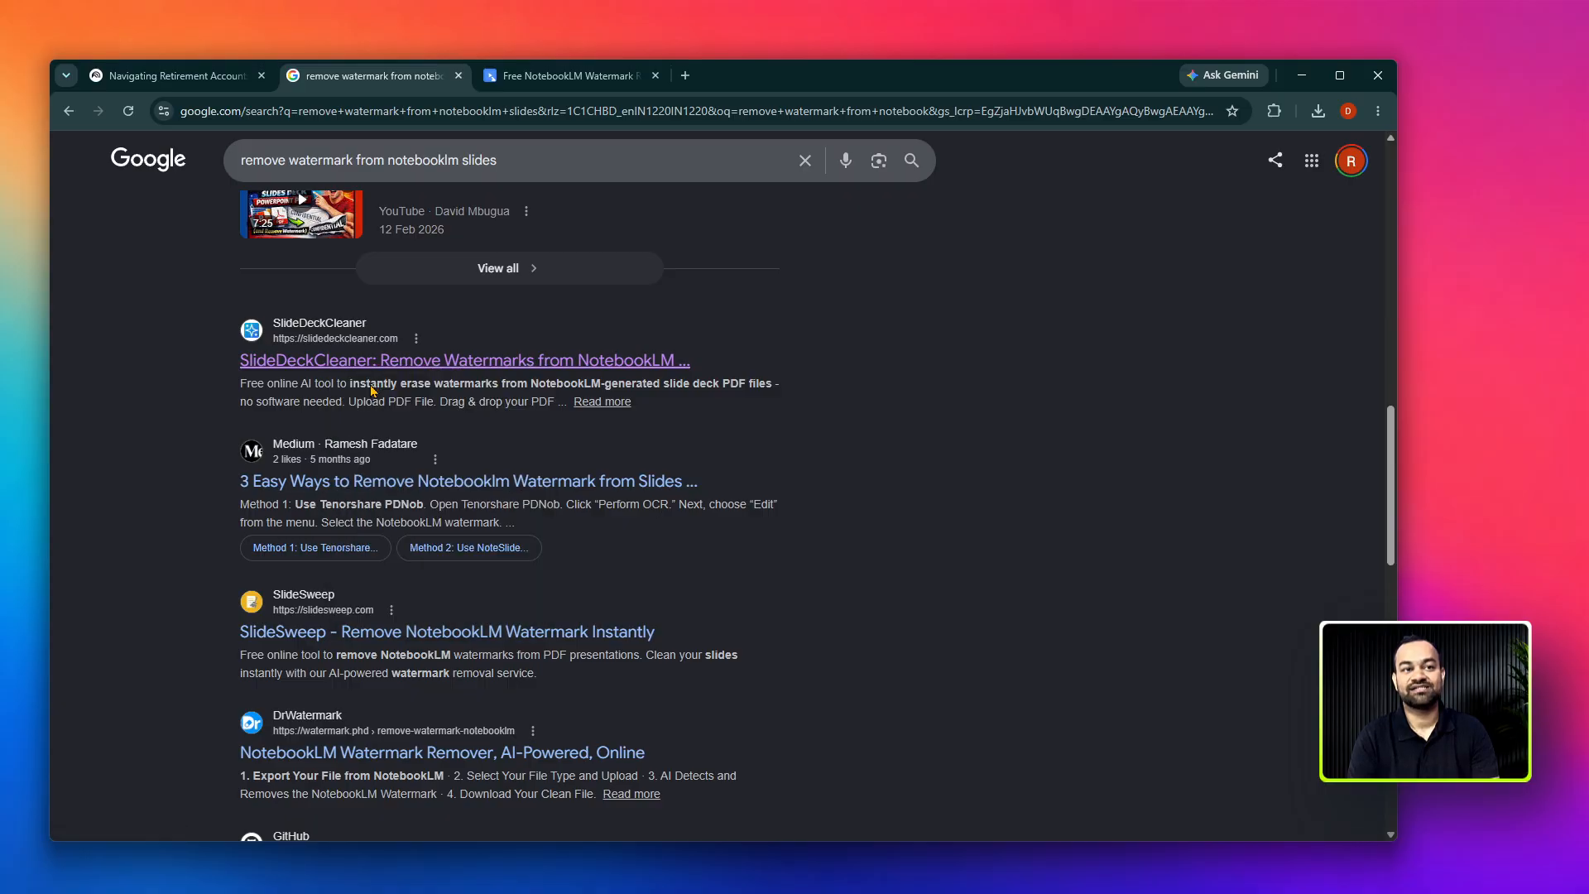
{"action": "scroll", "coordinate": [371, 391], "scroll_direction": "up", "scroll_amount": 5}
{"action": "scroll", "coordinate": [131, 530], "scroll_direction": "up", "scroll_amount": 3}
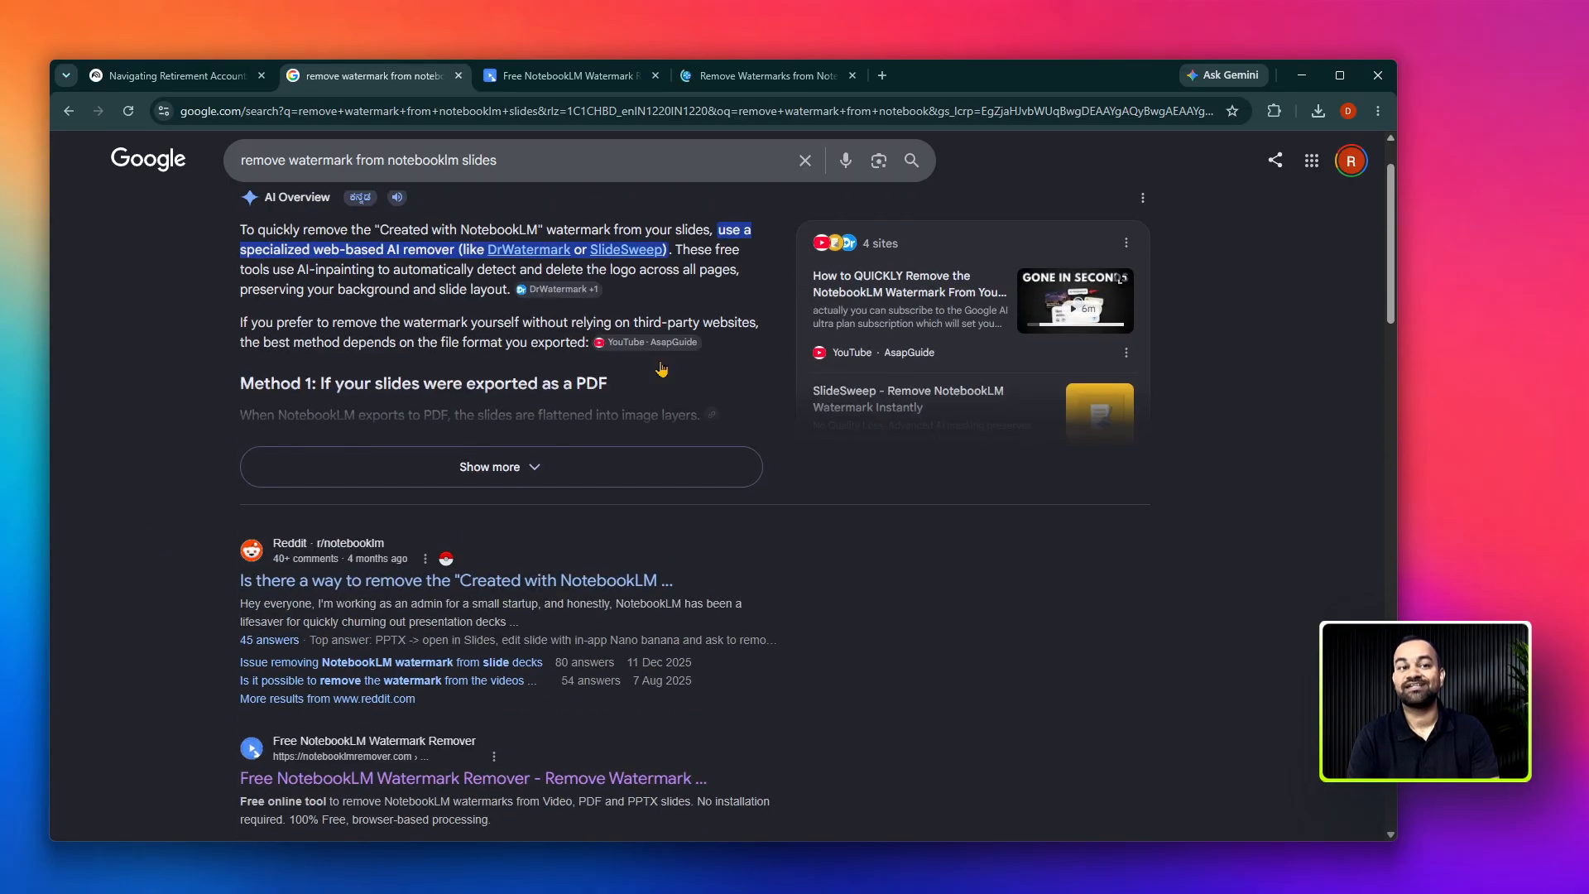
On the NotebookLM Remover site, load Wealth_Blueprint from Downloads into the PDF Slides Remover and dismiss the advertisement.
{"action": "left_click", "coordinate": [567, 75]}
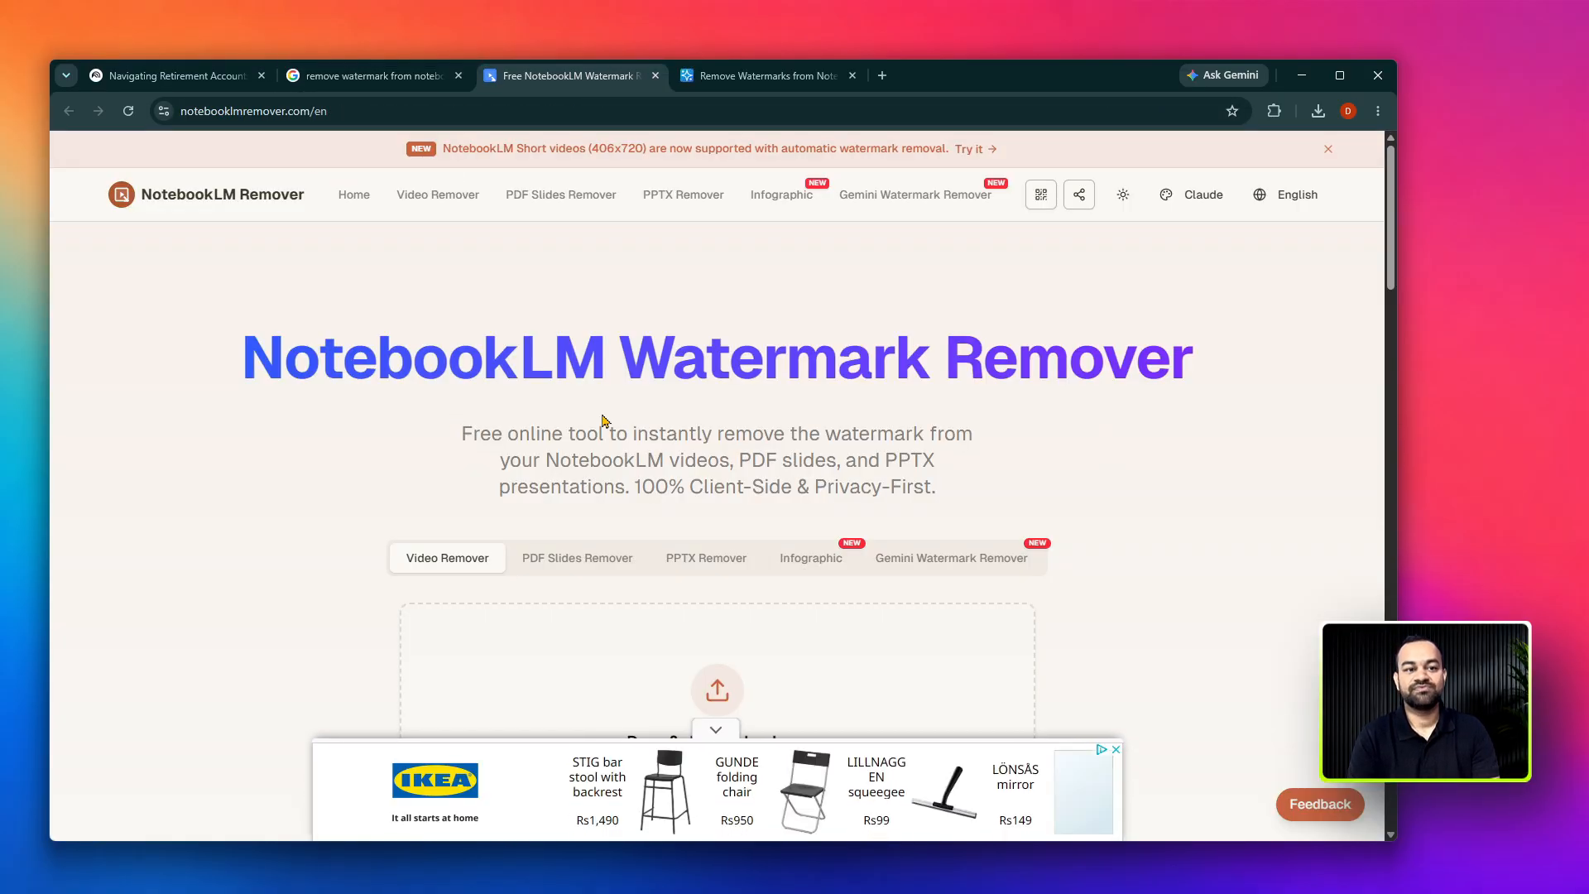
{"action": "scroll", "coordinate": [593, 446], "scroll_direction": "down", "scroll_amount": 2}
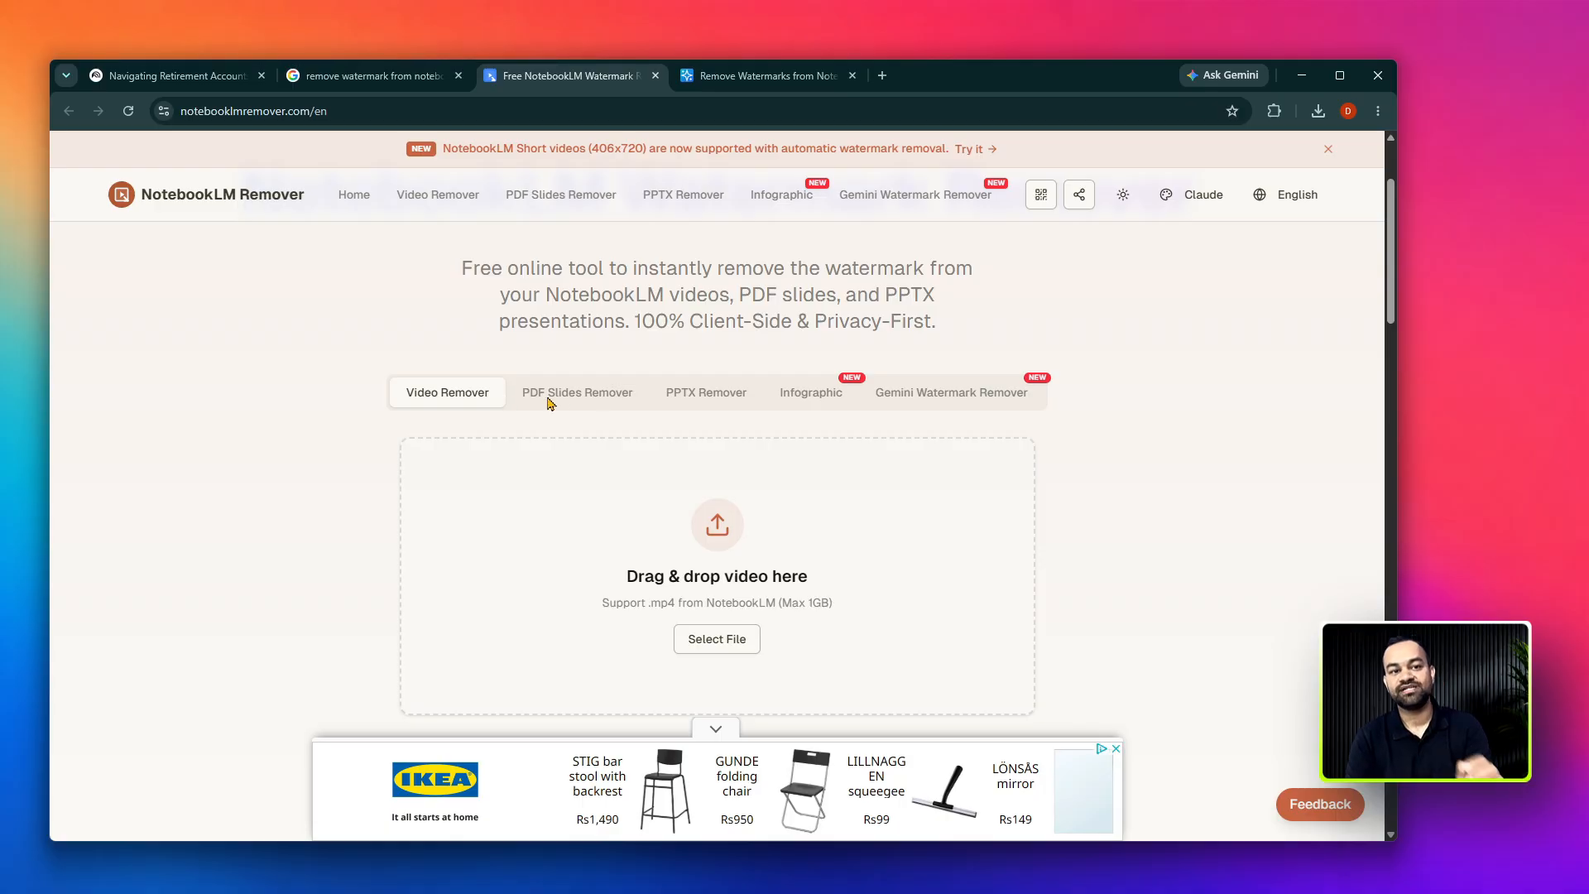
{"action": "left_click", "coordinate": [578, 392]}
{"action": "scroll", "coordinate": [744, 487], "scroll_direction": "down", "scroll_amount": 2}
{"action": "left_click", "coordinate": [744, 487]}
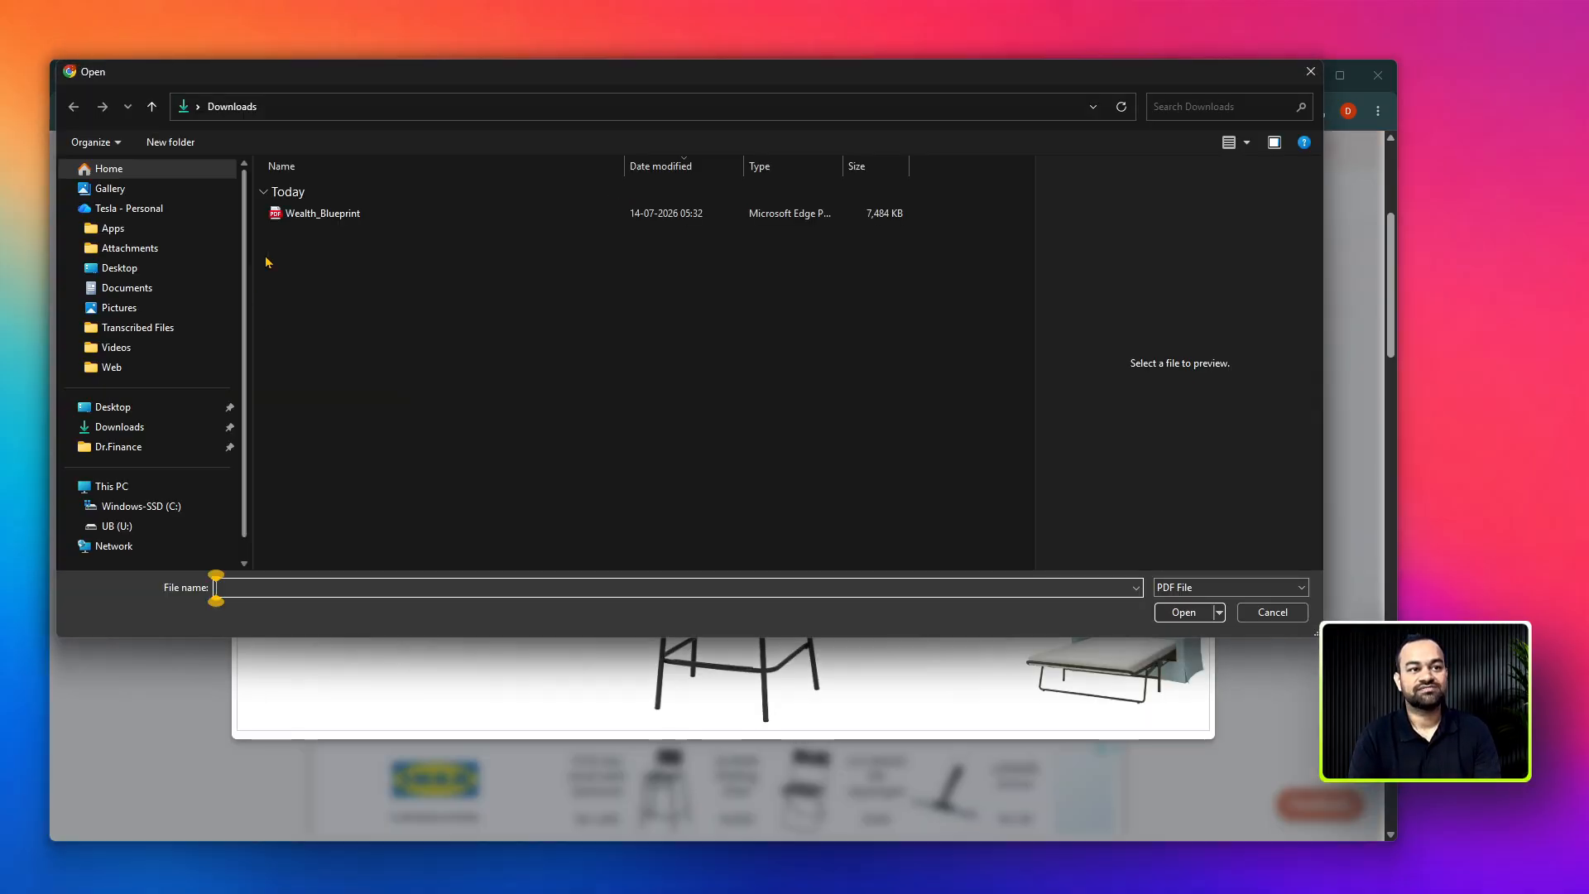
{"action": "double_click", "coordinate": [300, 215]}
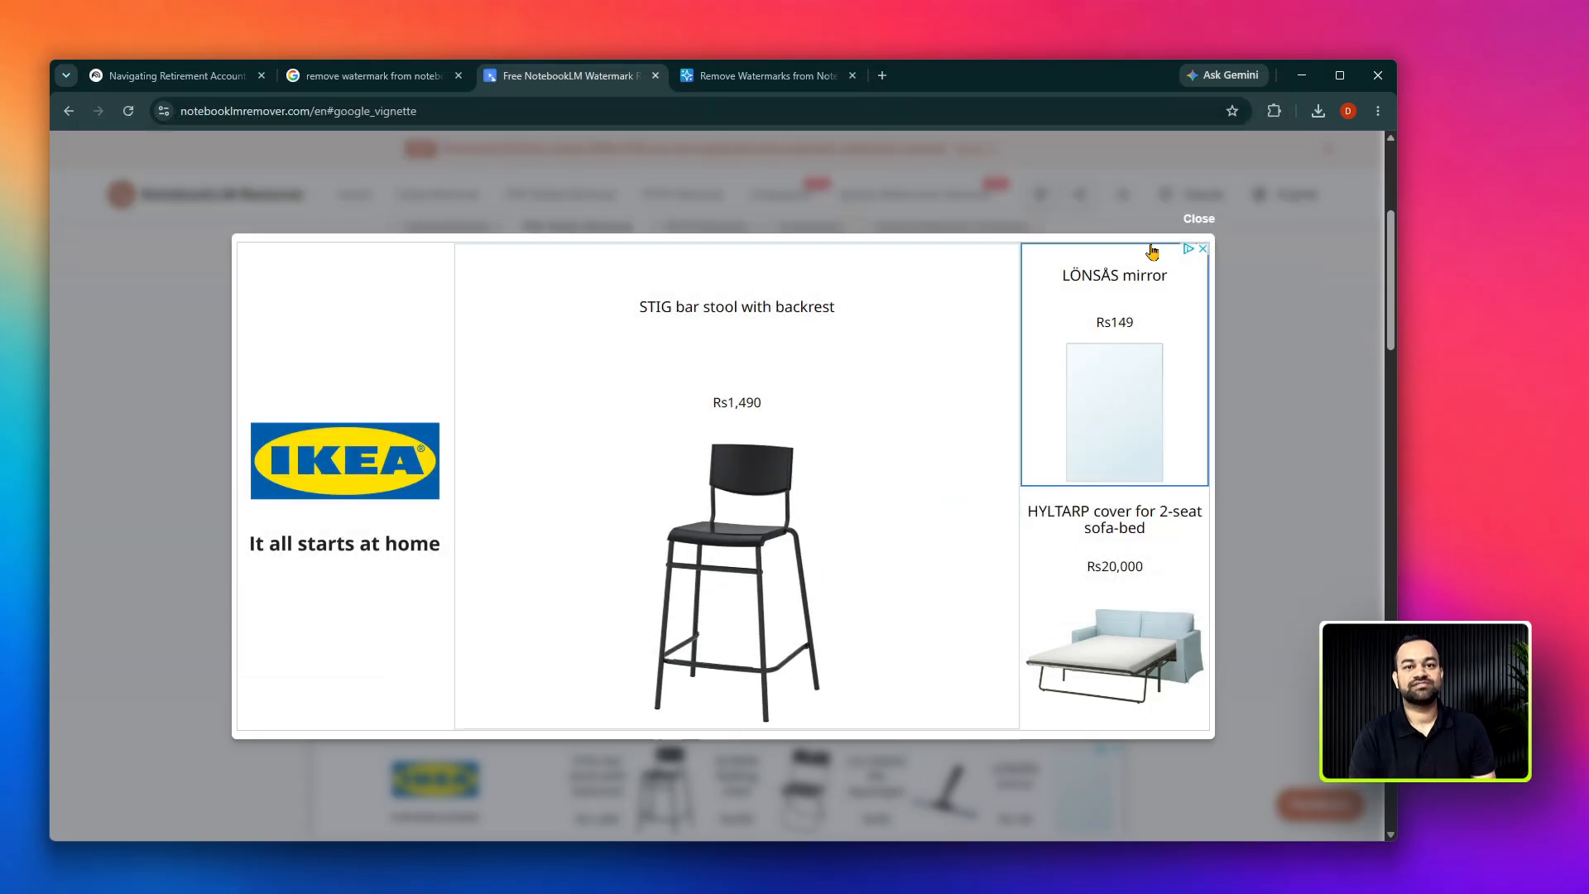
{"action": "left_click", "coordinate": [1196, 220]}
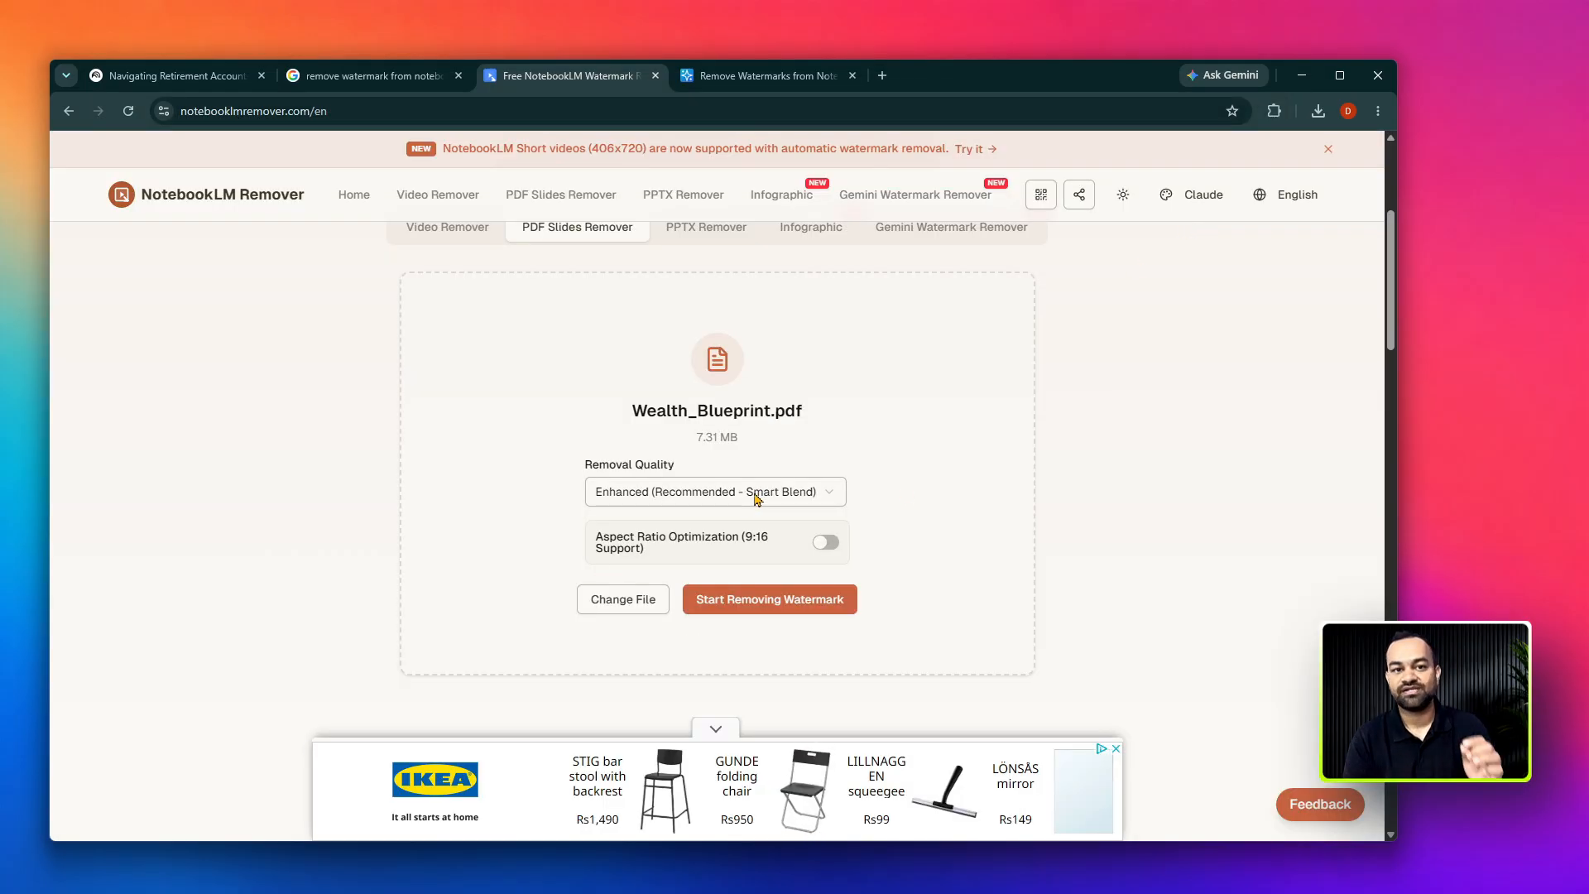
Remove the watermark from Wealth_Blueprint.pdf and check the cleaned slides in the preview through to the last one.
{"action": "left_click", "coordinate": [751, 602]}
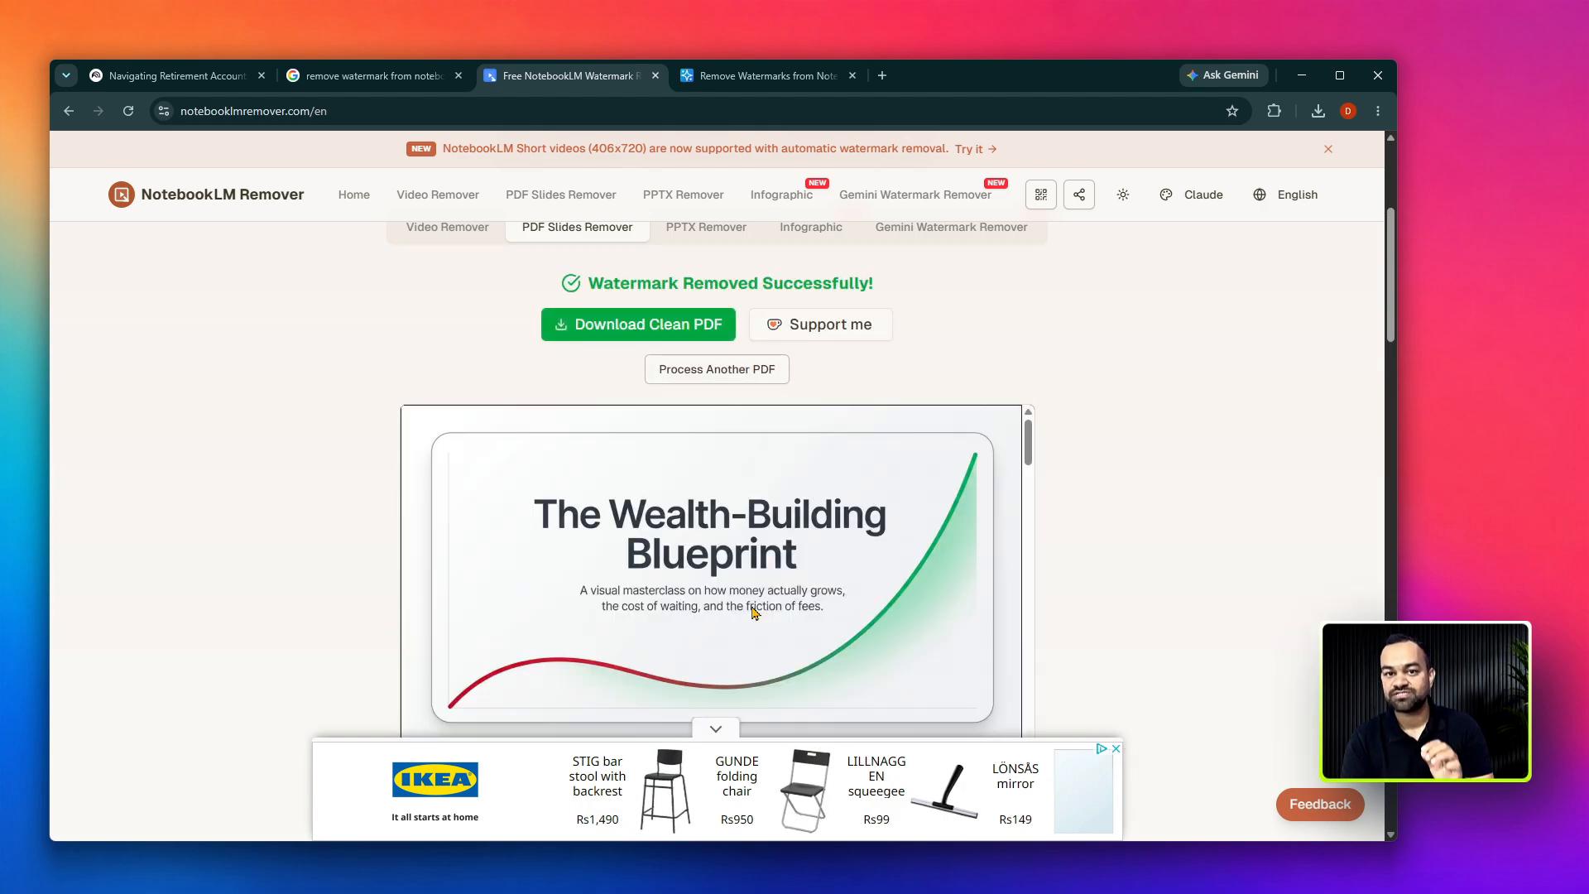
{"action": "scroll", "coordinate": [1146, 597], "scroll_direction": "down", "scroll_amount": 2}
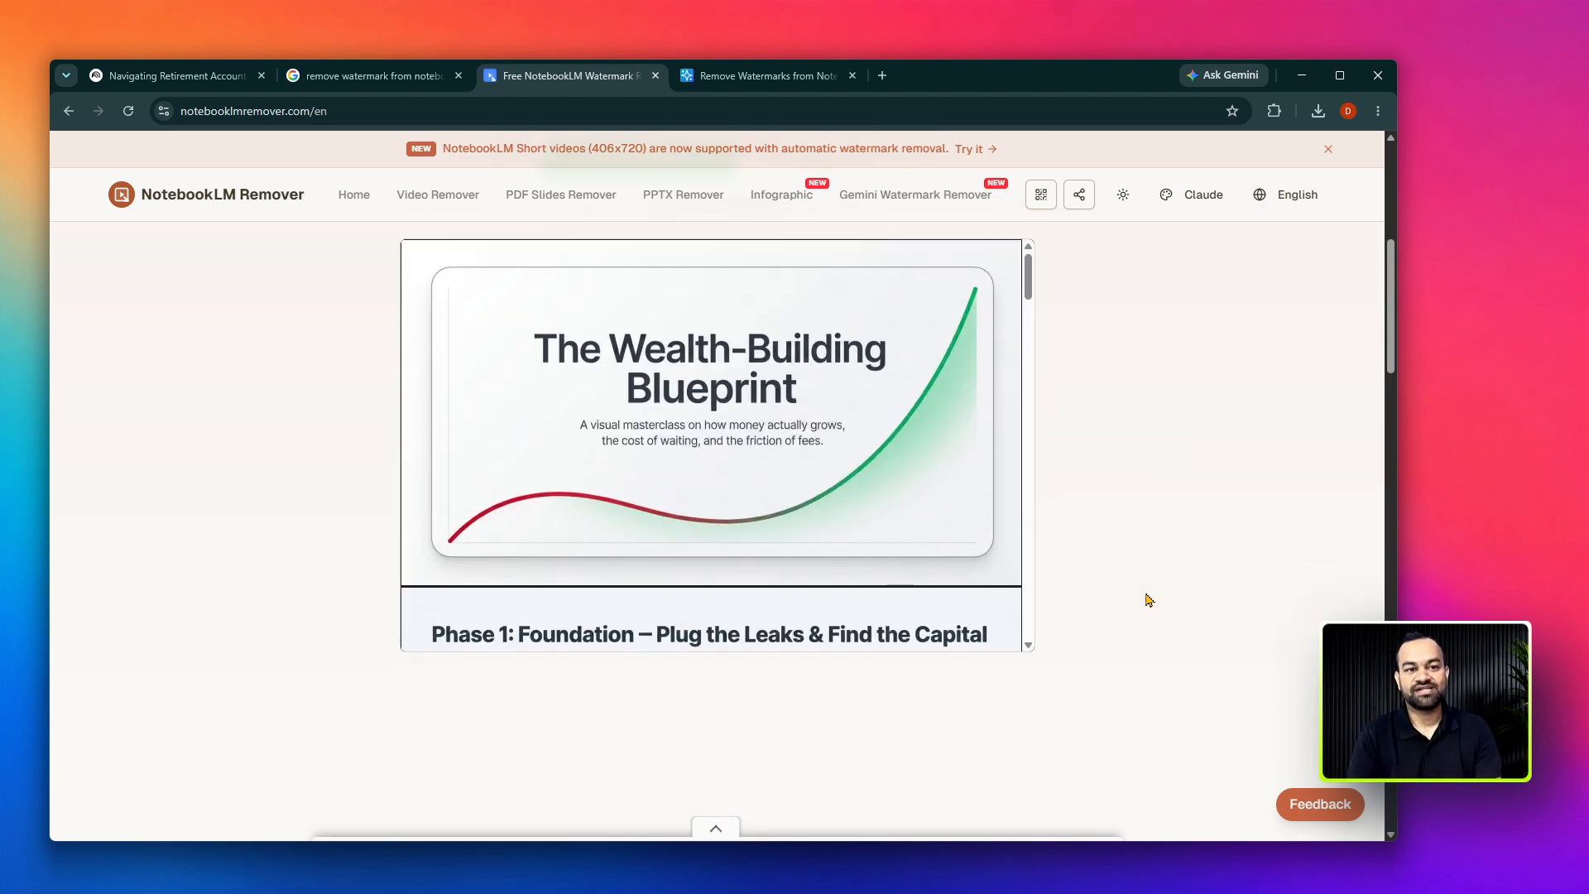
{"action": "scroll", "coordinate": [716, 516], "scroll_direction": "up", "scroll_amount": 1}
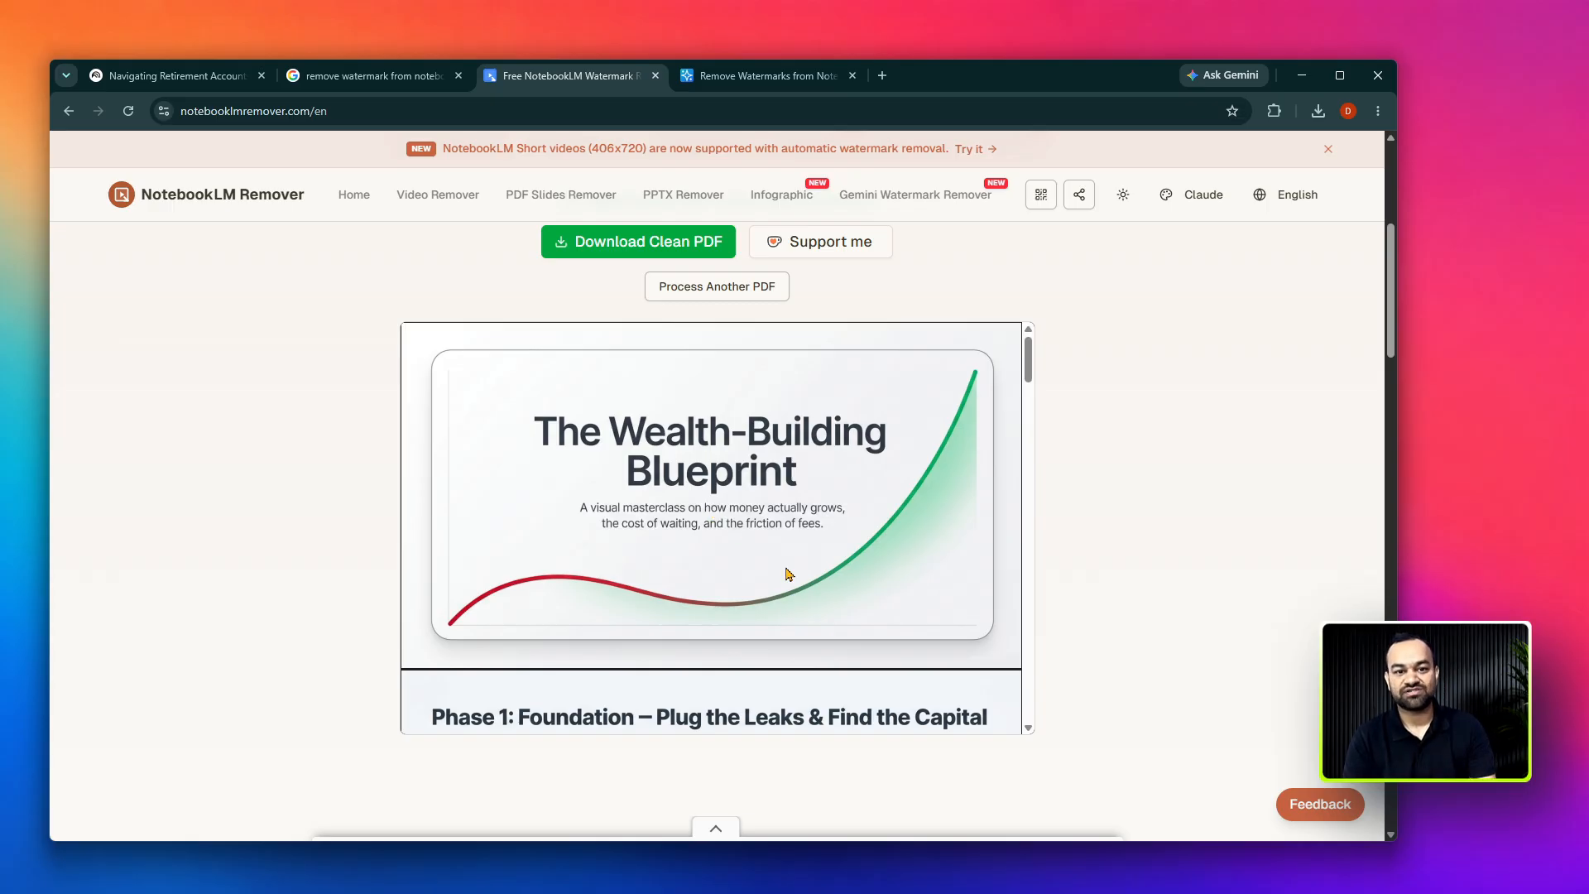
{"action": "scroll", "coordinate": [900, 554], "scroll_direction": "down", "scroll_amount": 5}
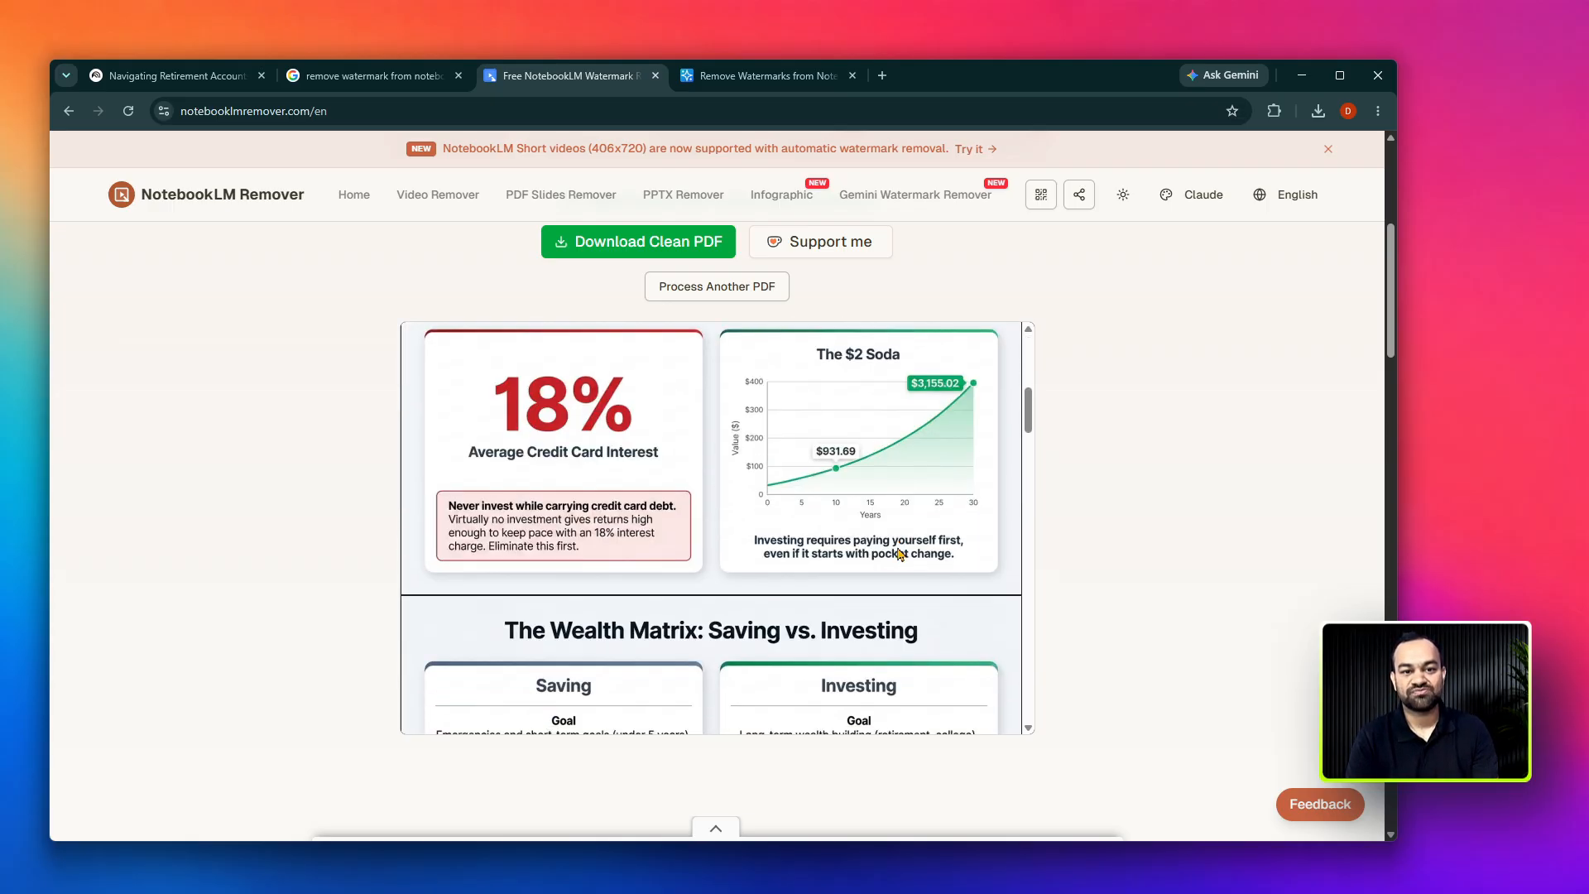
{"action": "scroll", "coordinate": [899, 554], "scroll_direction": "down", "scroll_amount": 15}
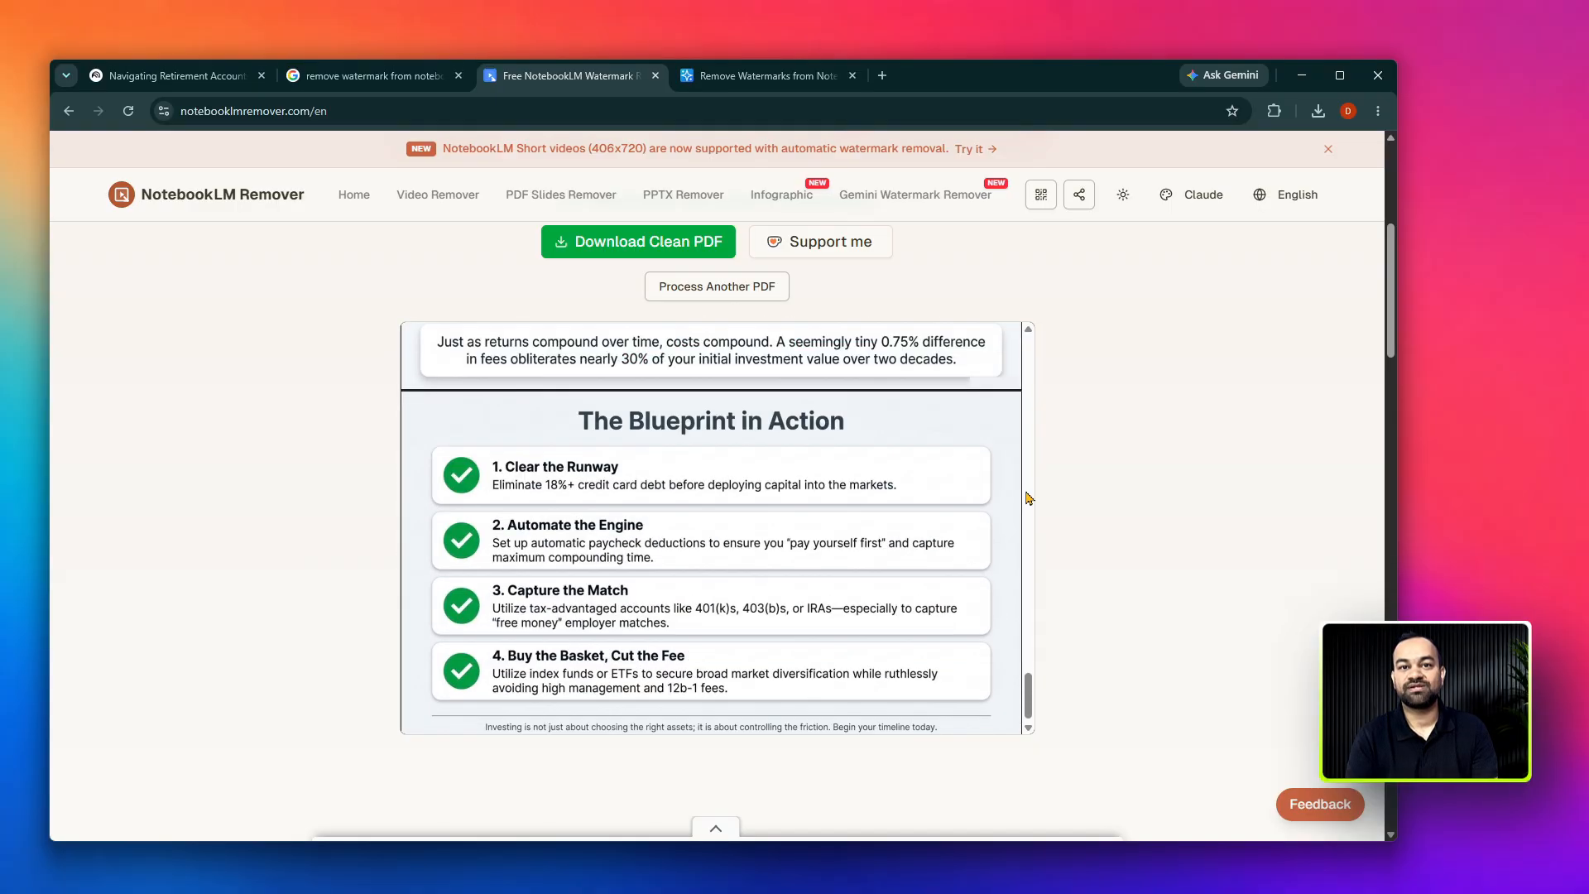
Open the browser's recent download history.
{"action": "left_click", "coordinate": [1318, 111]}
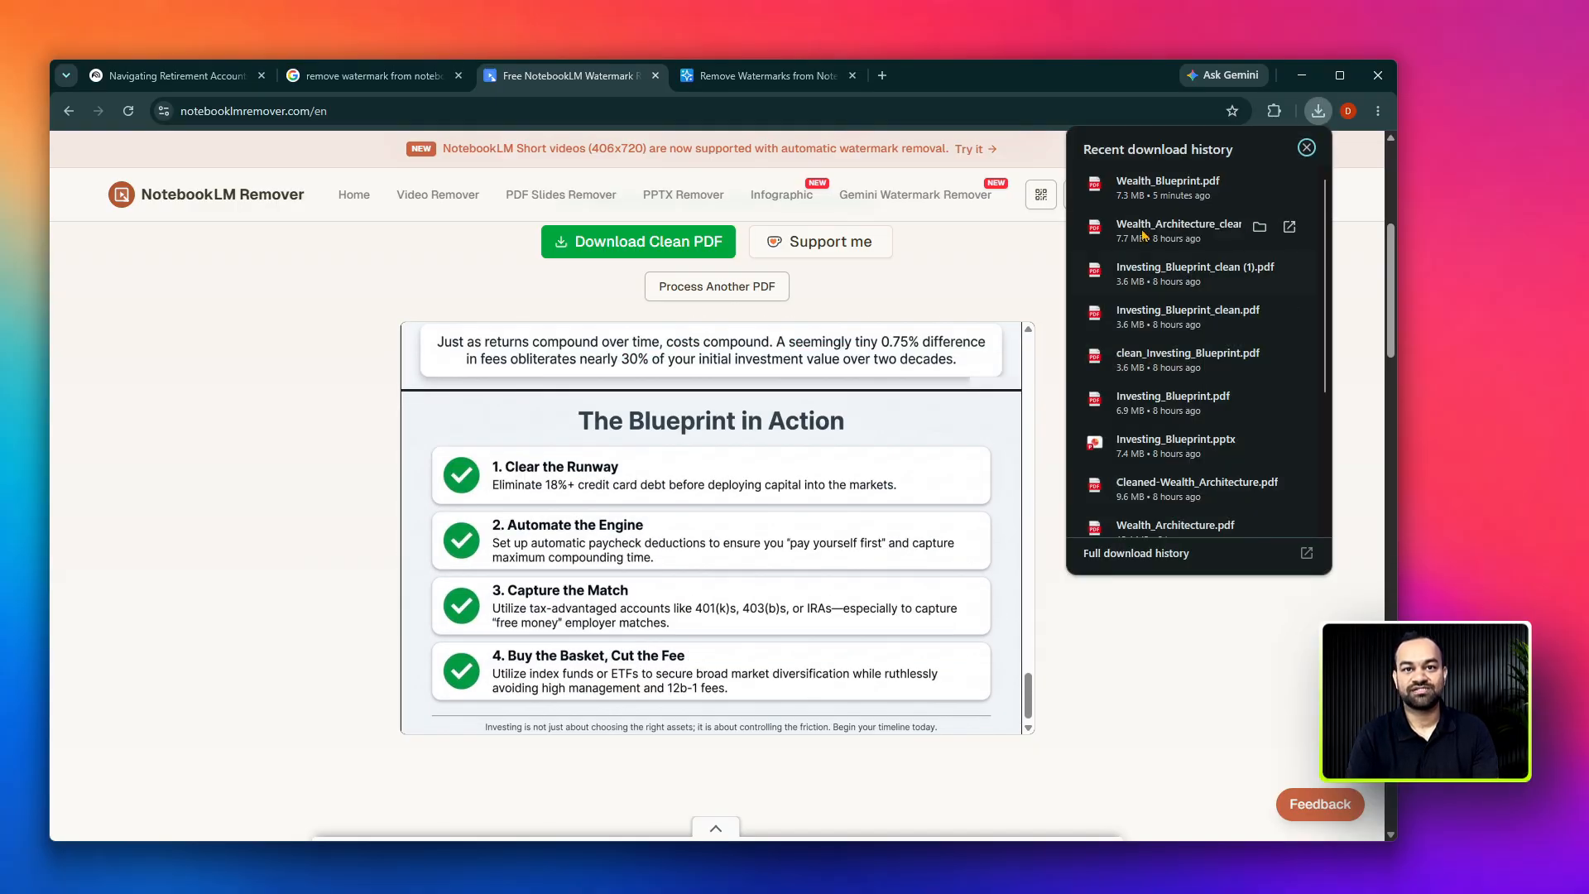